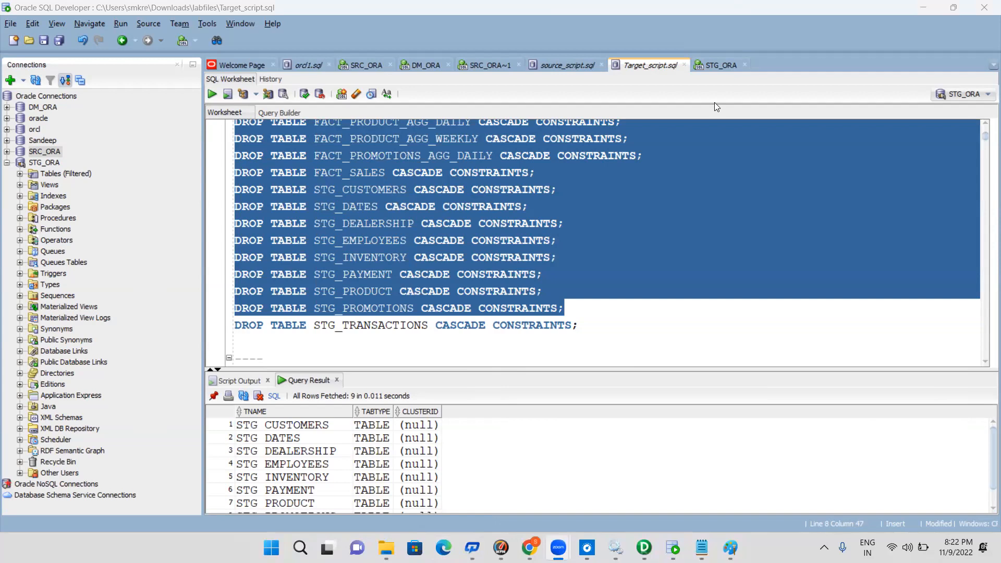
Write the query "select * from tab" in the empty SRC_ORA~1 worksheet
click(580, 325)
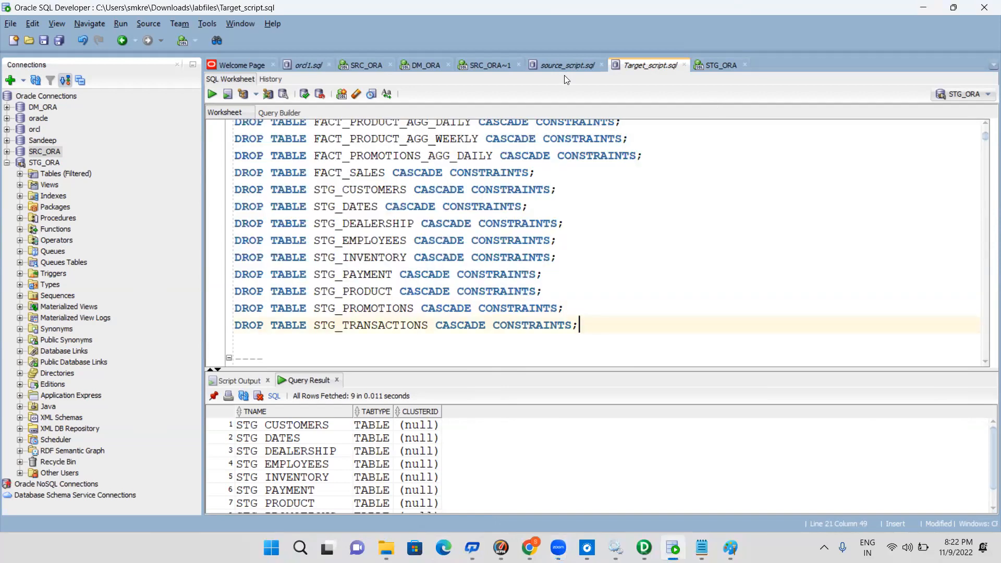
click(481, 66)
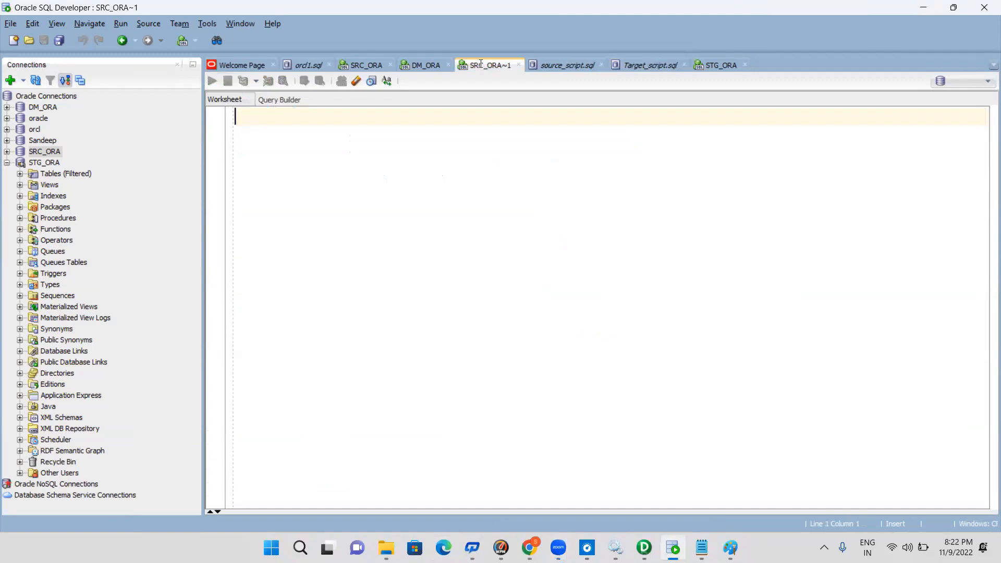
text(select * from )
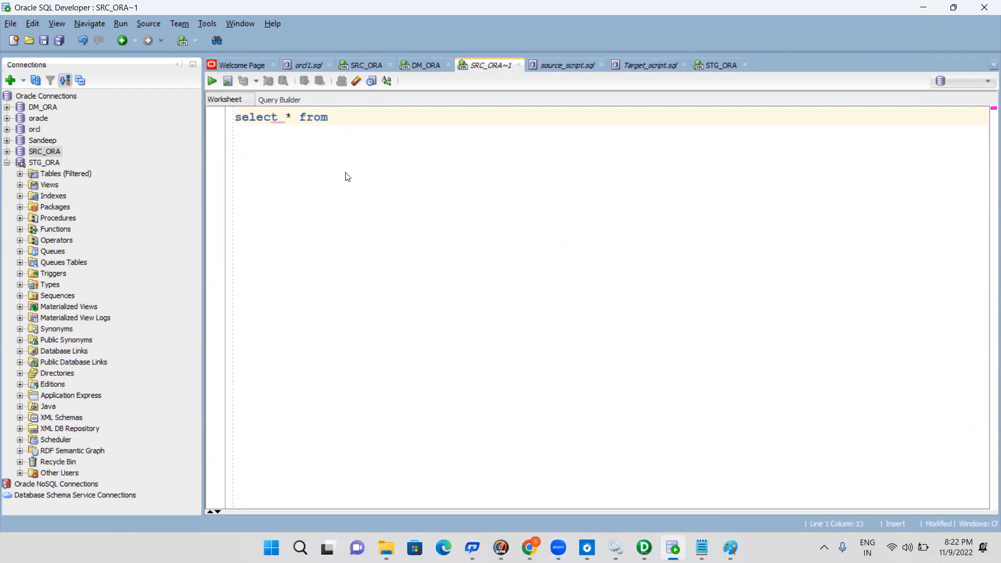
text(tab)
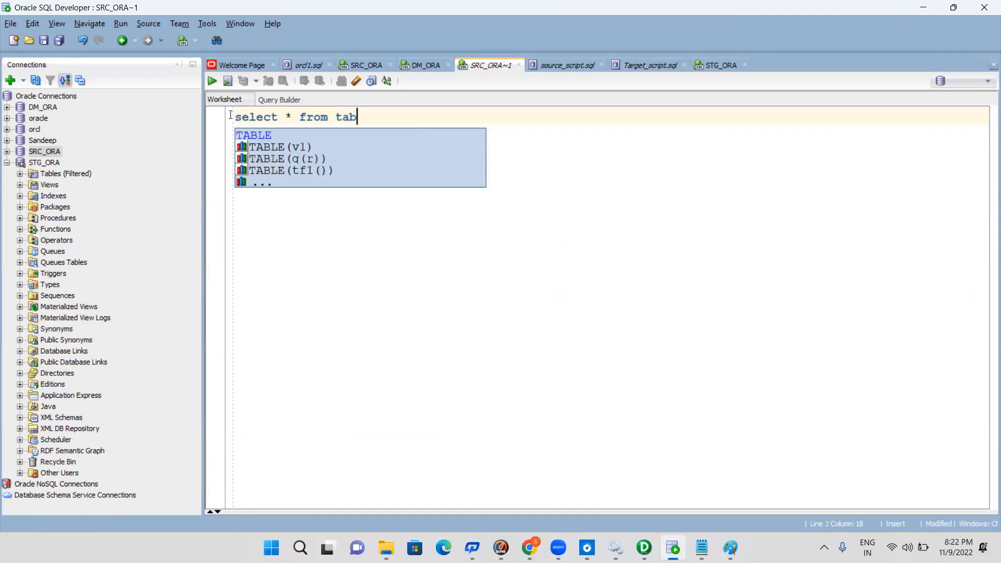
Run the query on the SRC_ORA connection and check the PRODUCT and PRODUCT_COST rows in the result
key(shift+Home)
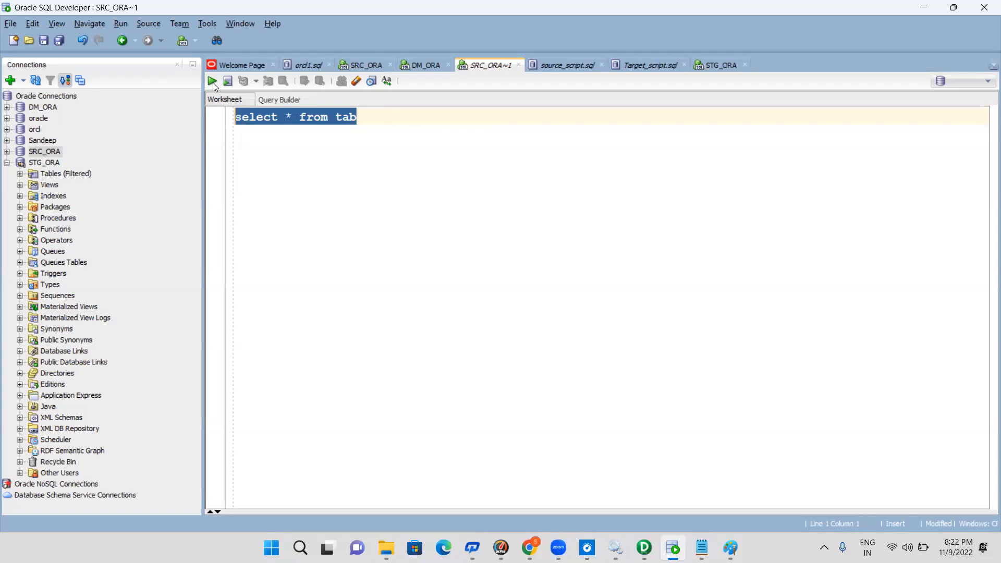
click(213, 83)
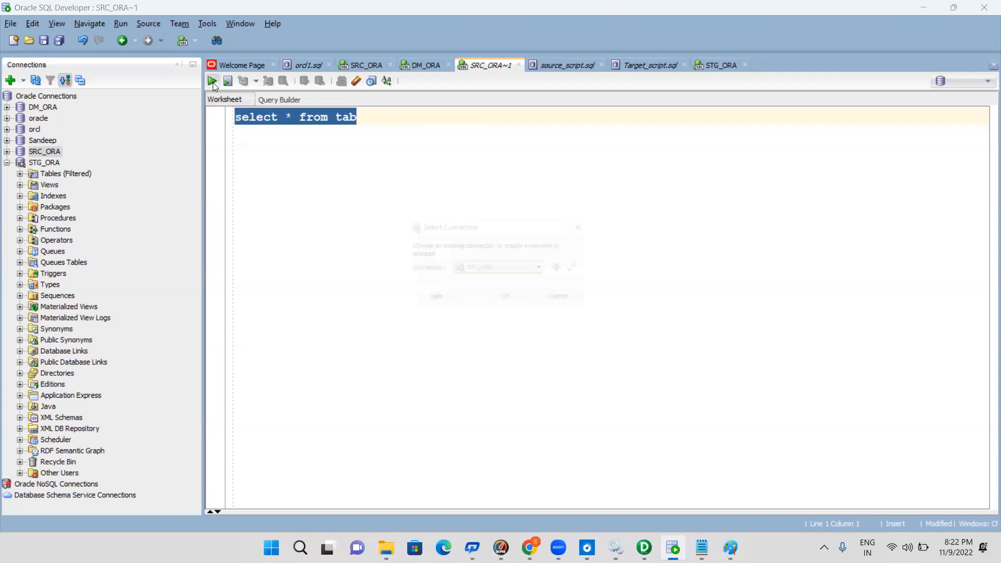
click(483, 268)
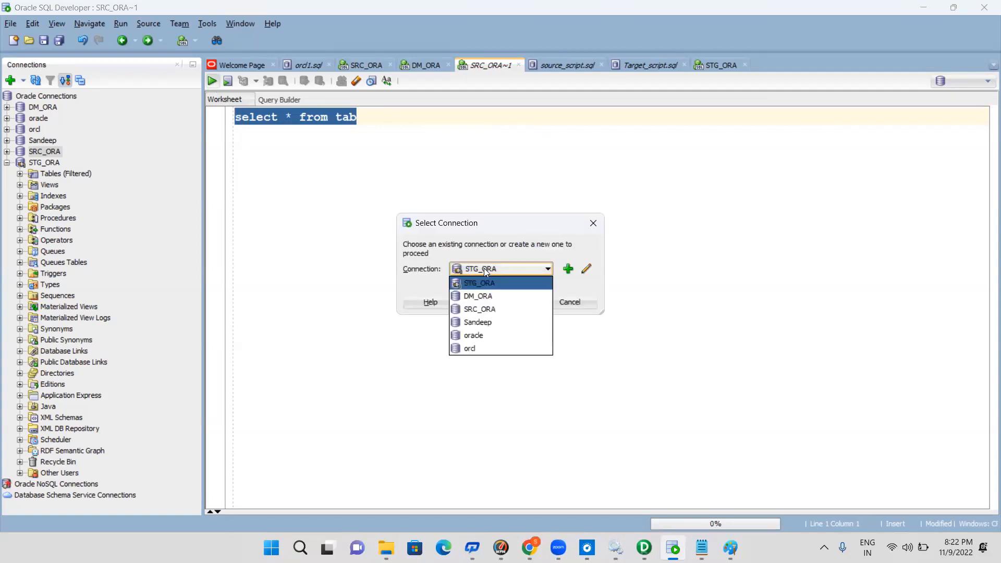
click(488, 309)
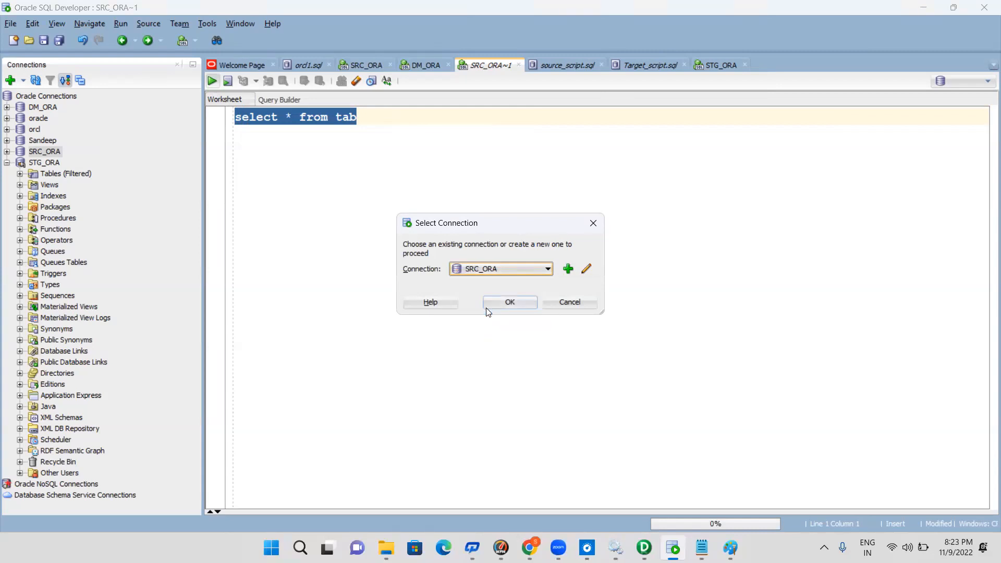
click(506, 302)
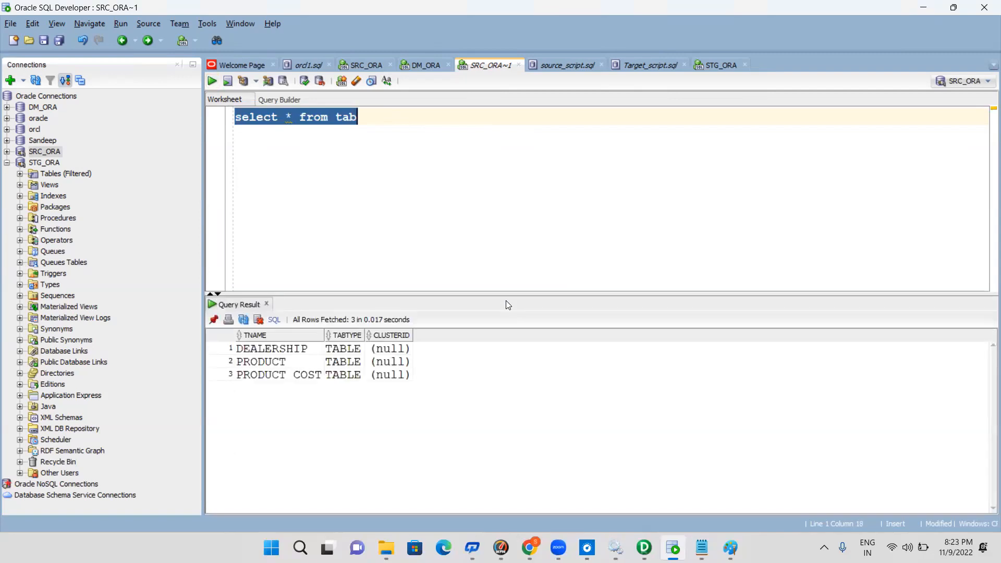
click(290, 364)
click(306, 378)
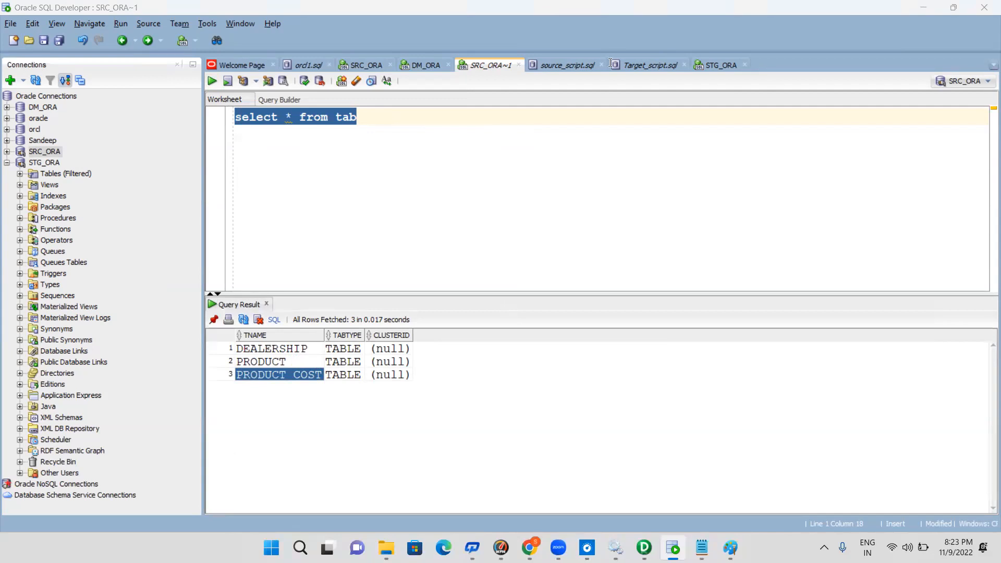
click(395, 125)
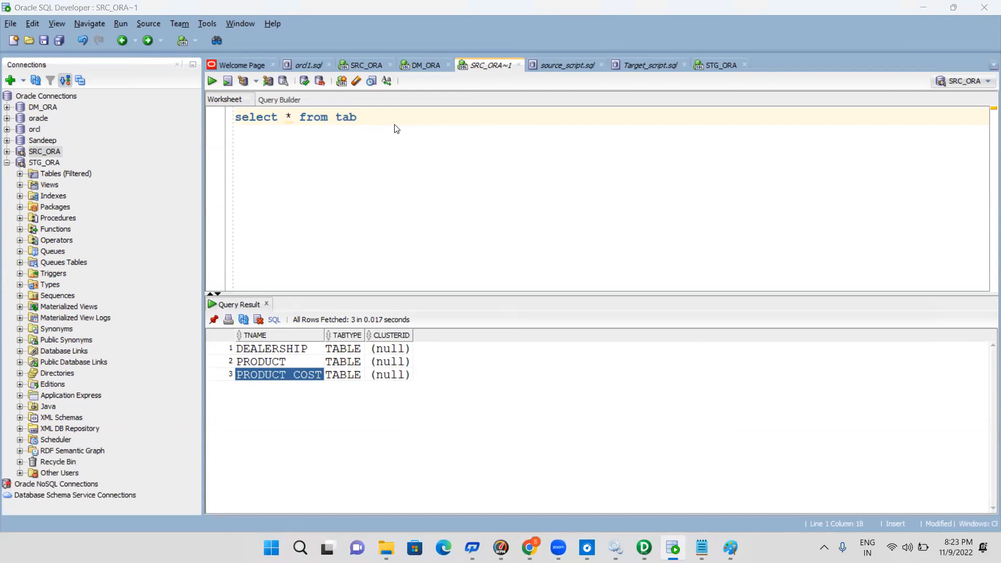
Switch to Informatica PowerCenter Designer and begin a new mapping in VRCAMPUS_LAB, starting its name with M_STG_
key(alt+Tab)
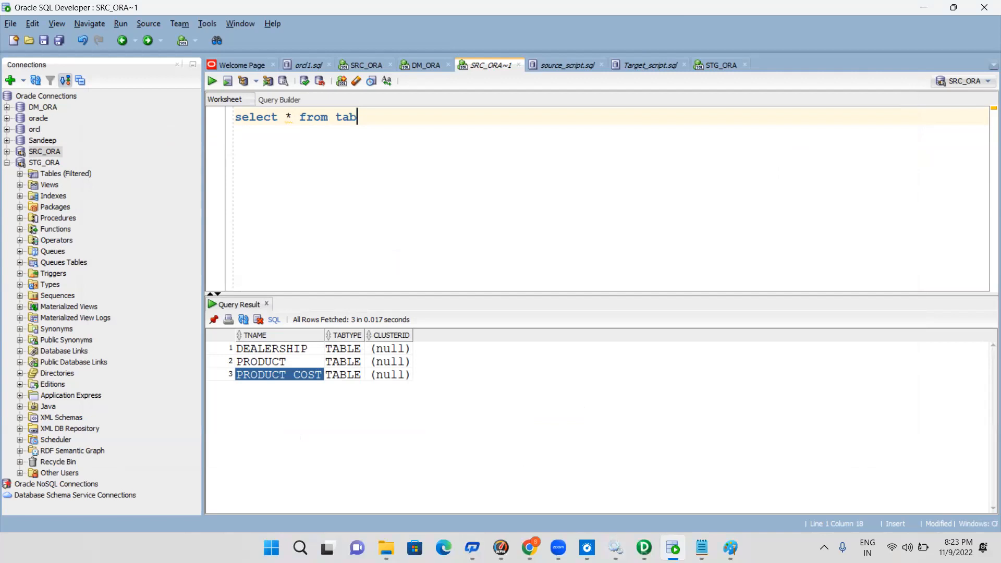
key(alt+Tab)
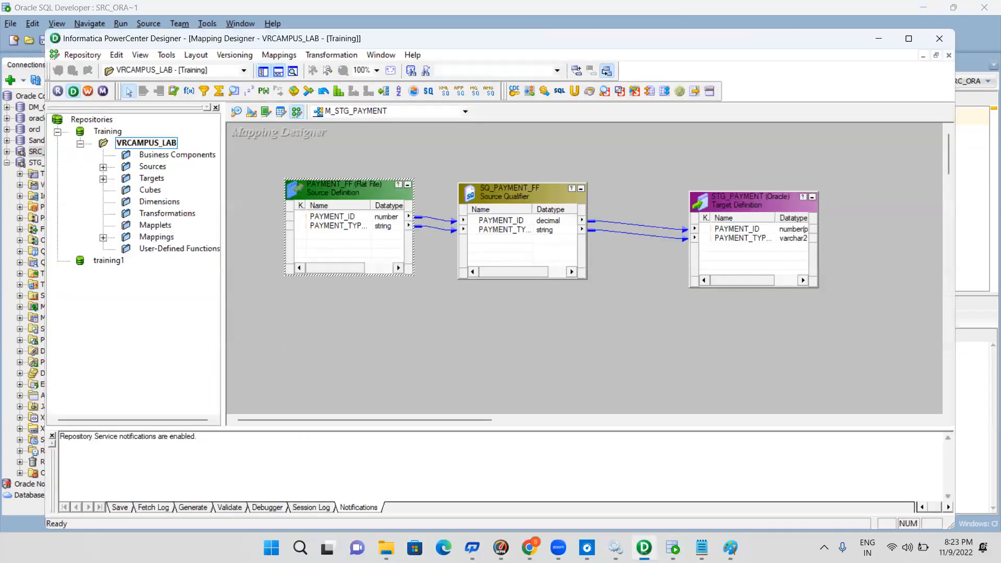
click(290, 158)
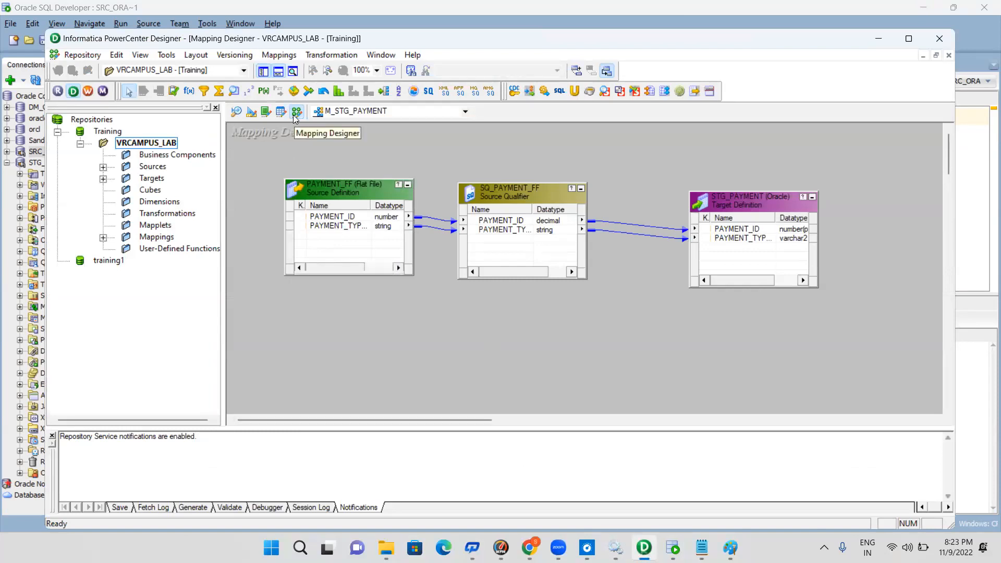
right_click(150, 145)
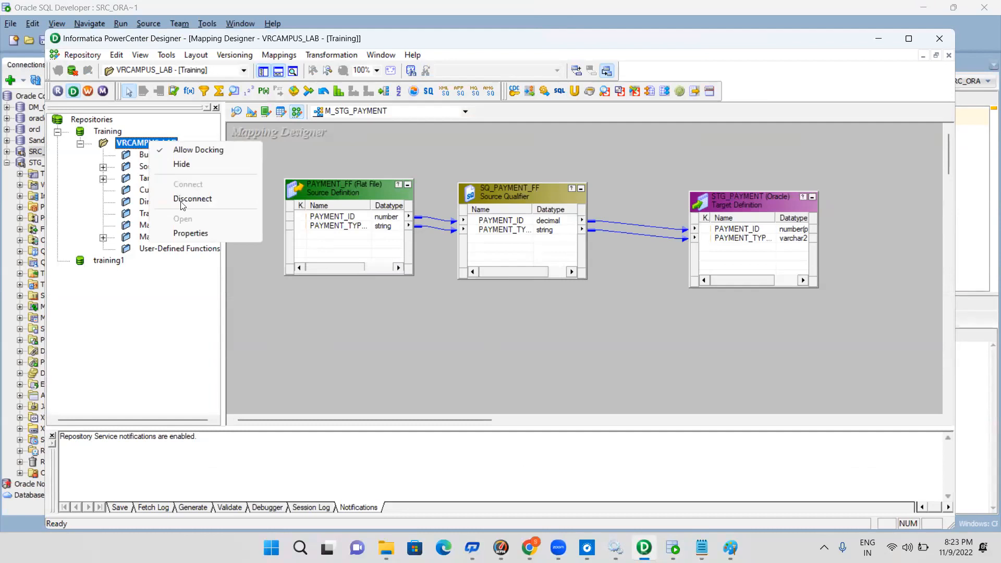
click(421, 343)
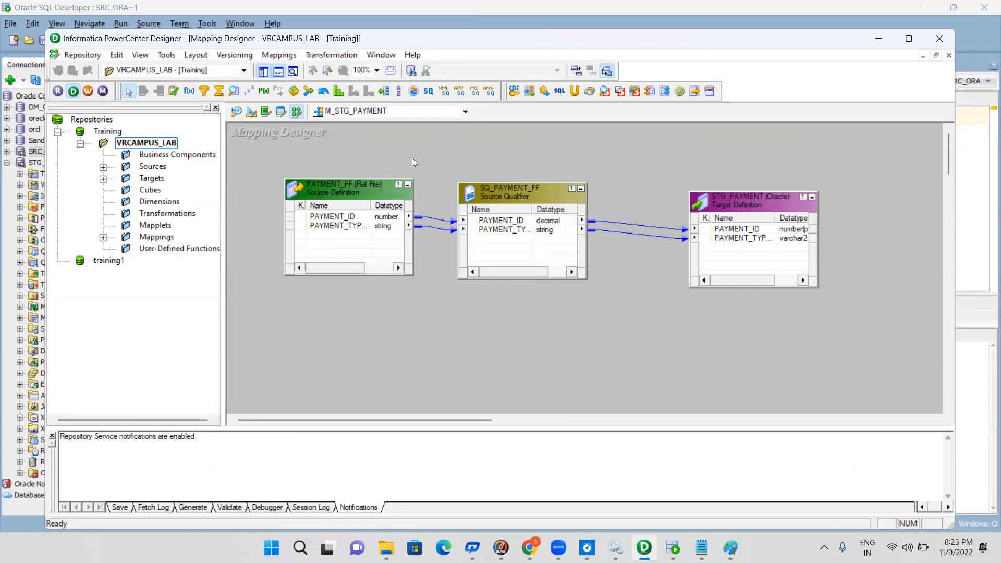
click(279, 55)
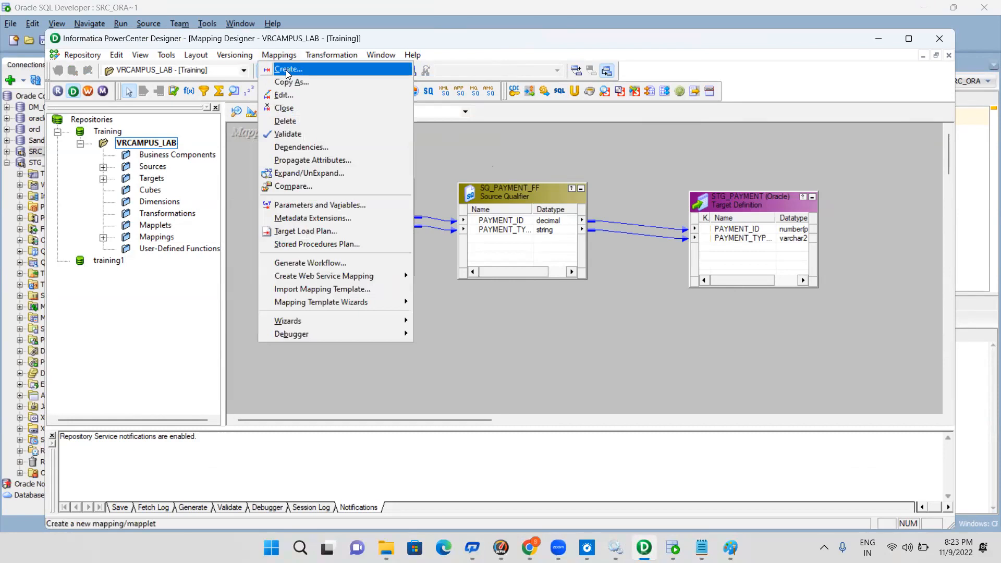
click(287, 69)
text(M)
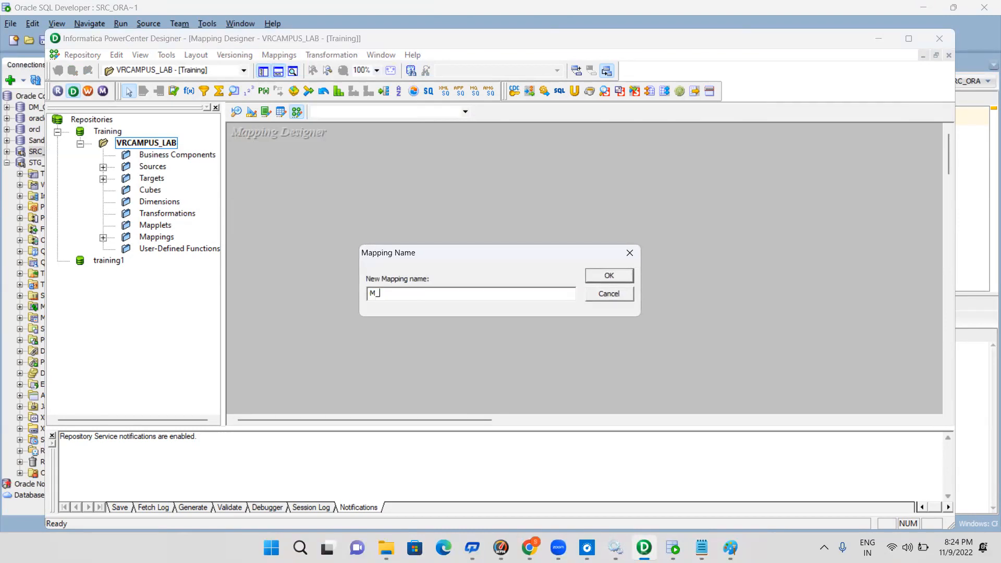
text(_STG_)
click(923, 7)
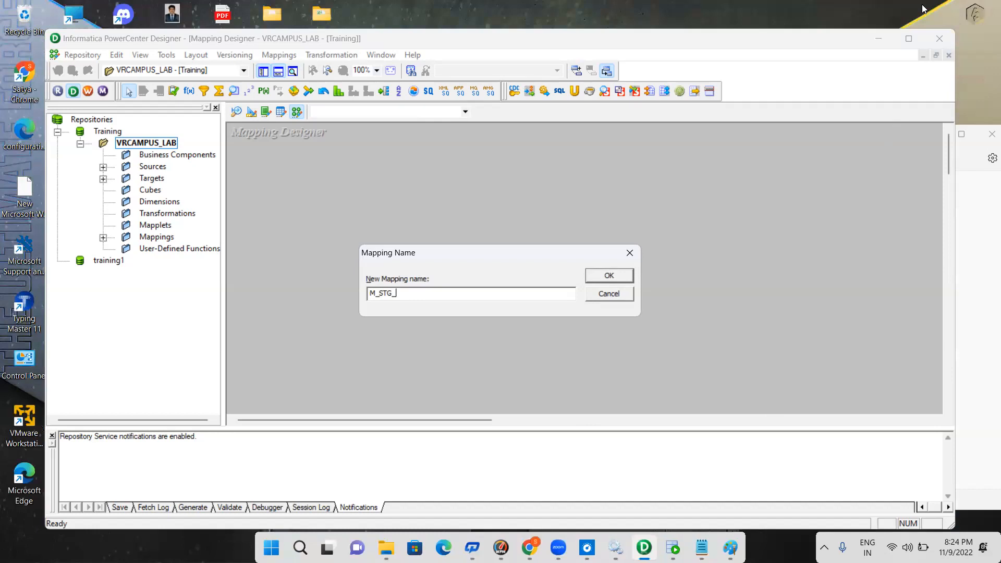
key(alt+Tab)
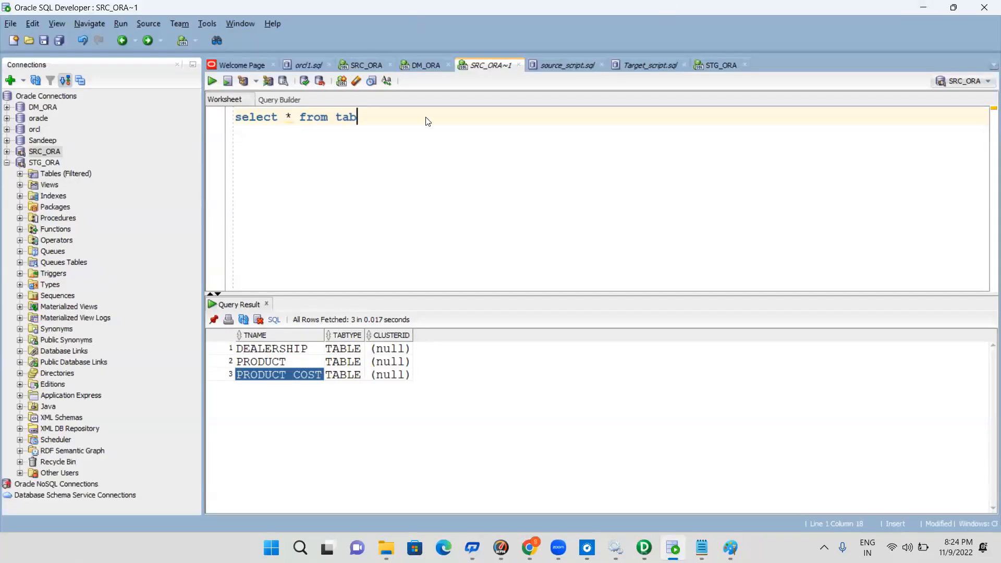
key(super+d)
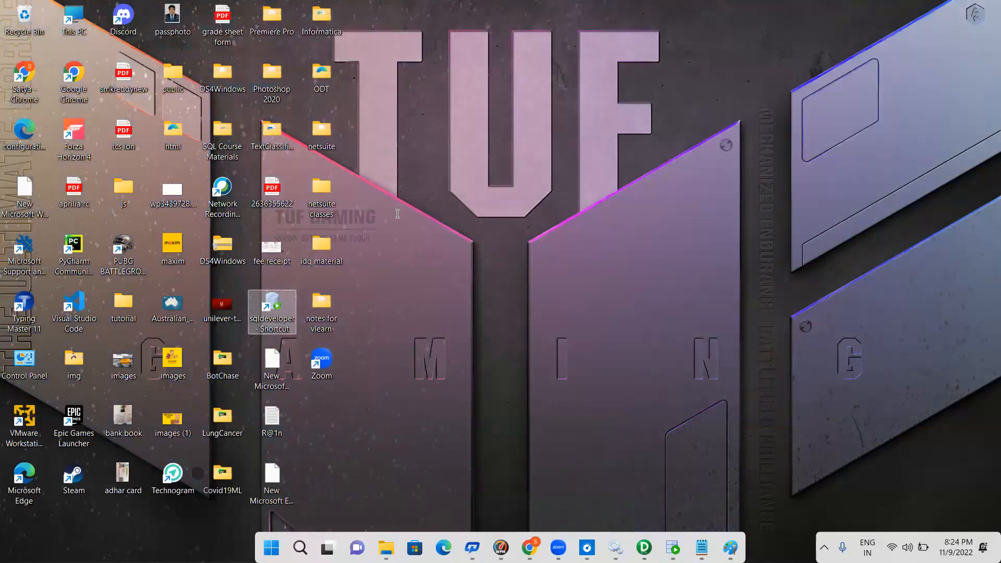
key(super+d)
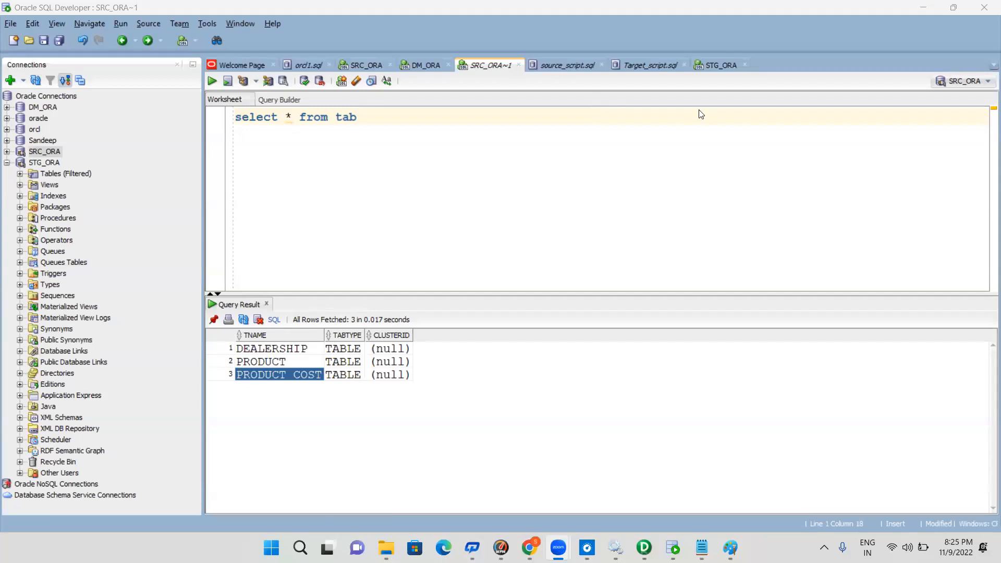
Return to Informatica PowerCenter Designer and create the new mapping with its name completed as M_STG_PRODUCT_LOAD
mouse_move(644, 547)
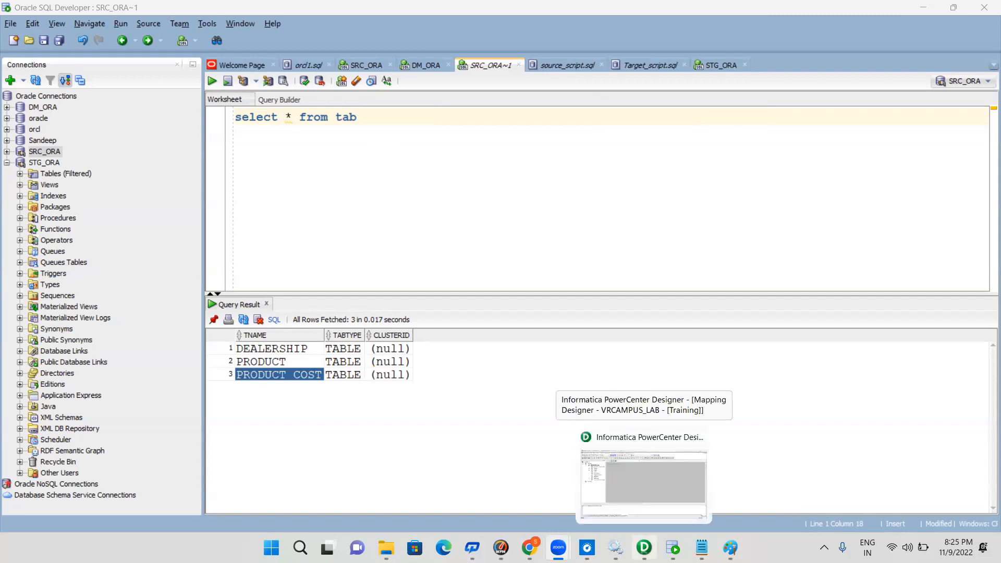
click(648, 482)
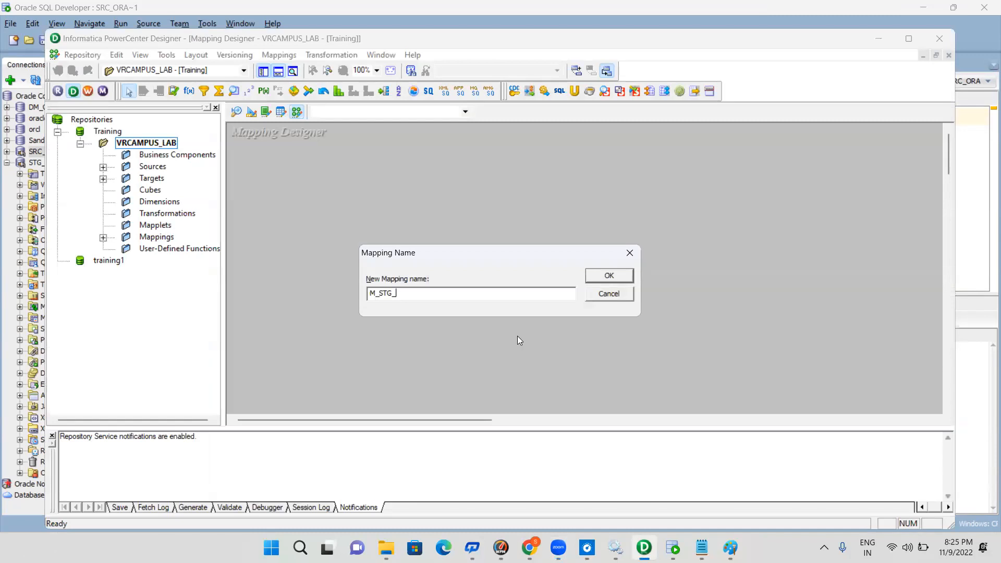
text(PRODUCT_LOAD)
key(Return)
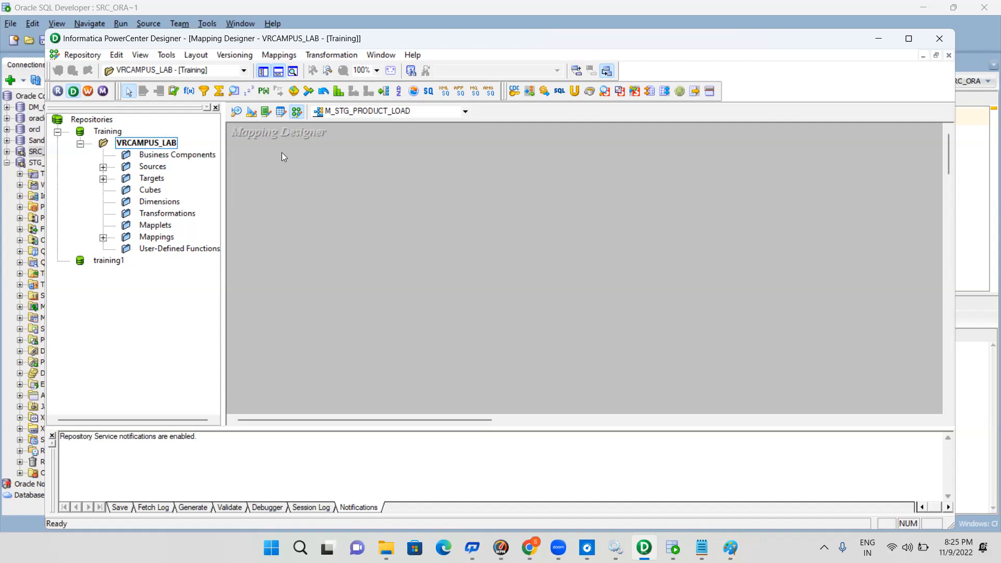
Open the Source Analyzer in a maximized window and clear all objects from its workspace
click(237, 113)
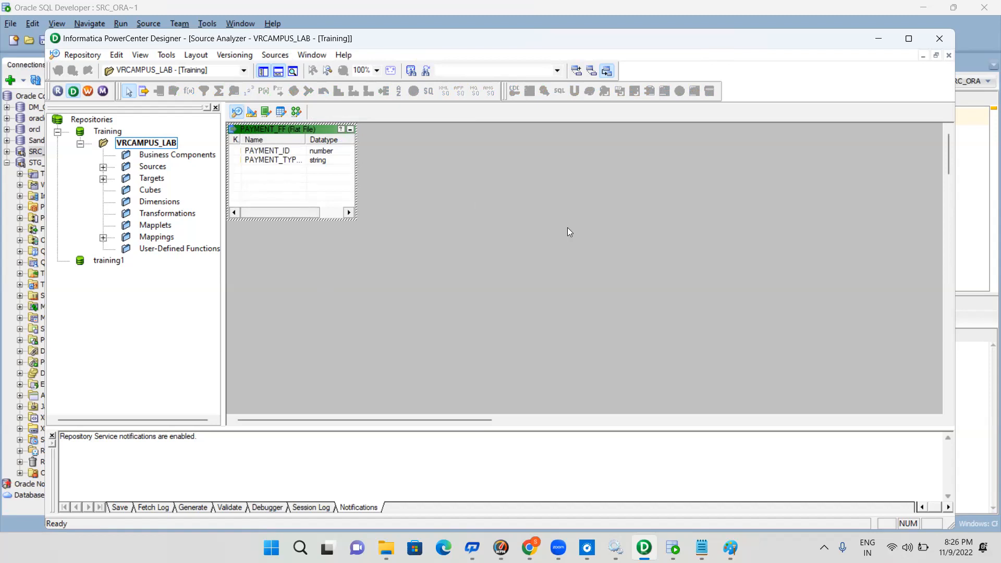
click(467, 193)
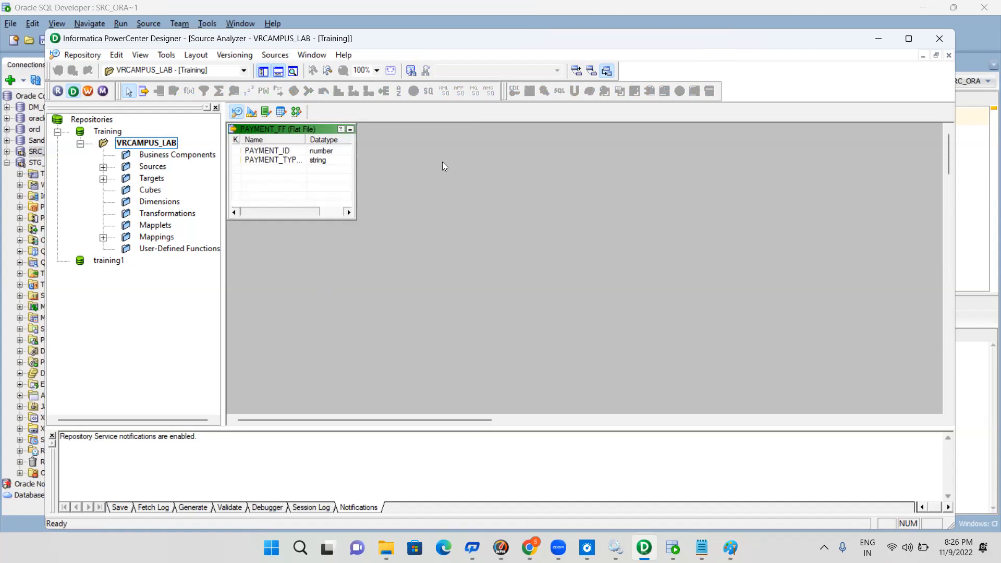
click(912, 39)
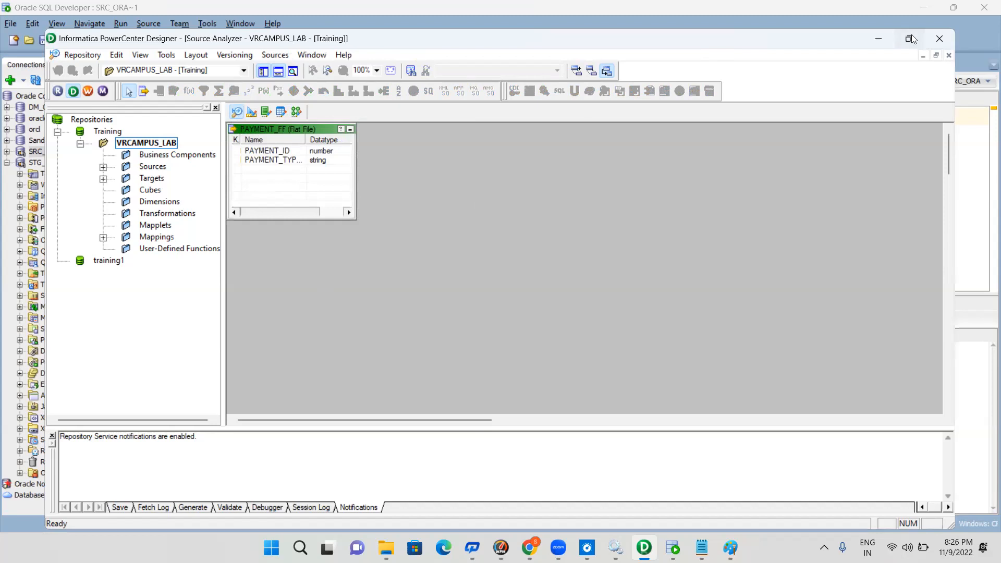
click(912, 39)
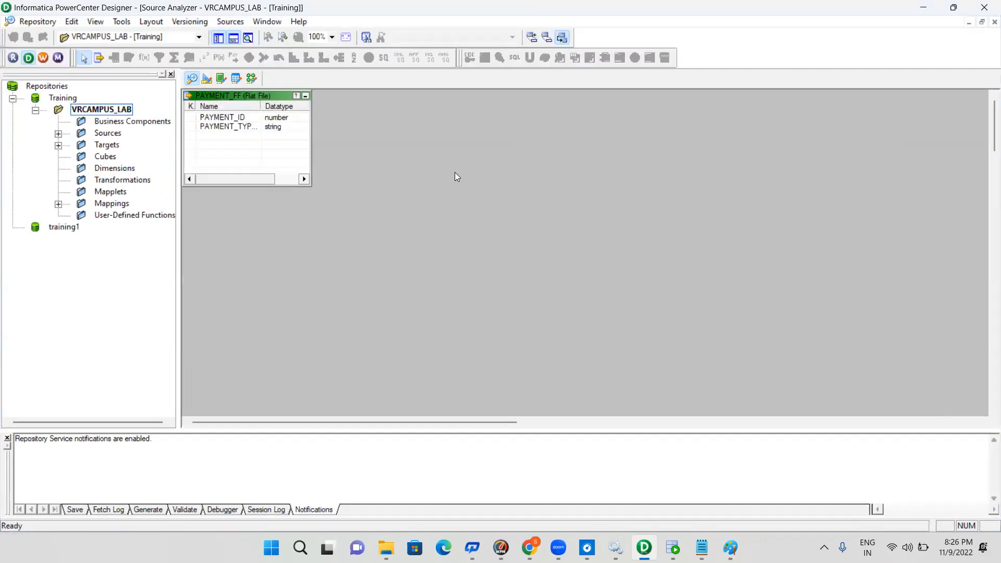
right_click(458, 174)
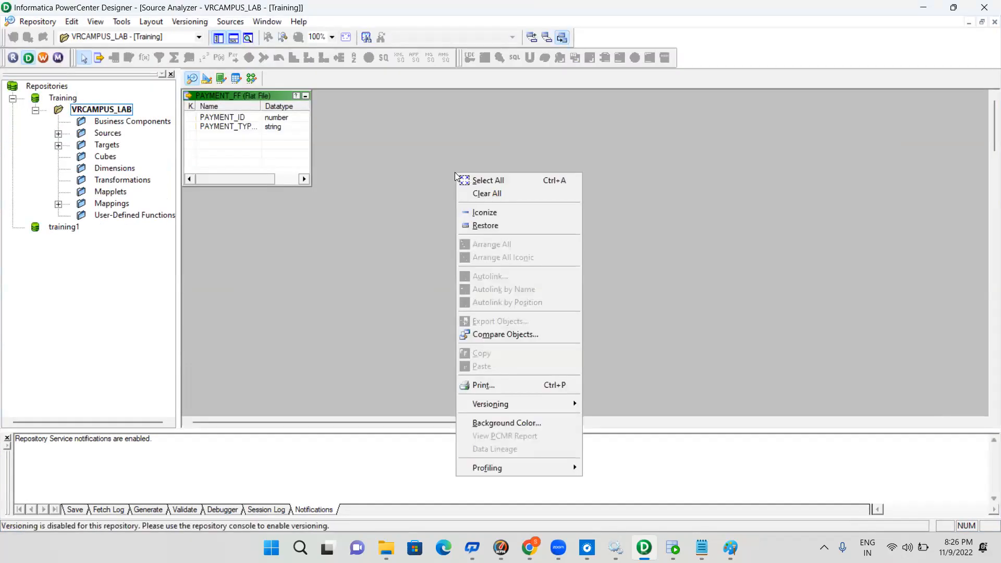
click(497, 195)
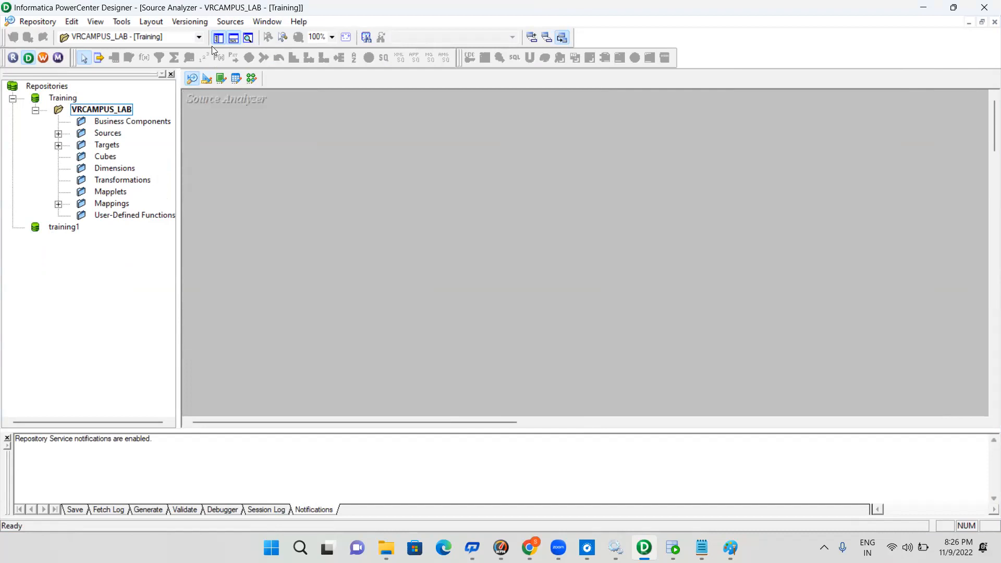
Start a database source import and add a new ODBC user data source using the DataDirect 7.1 Oracle Wire Protocol driver
click(231, 22)
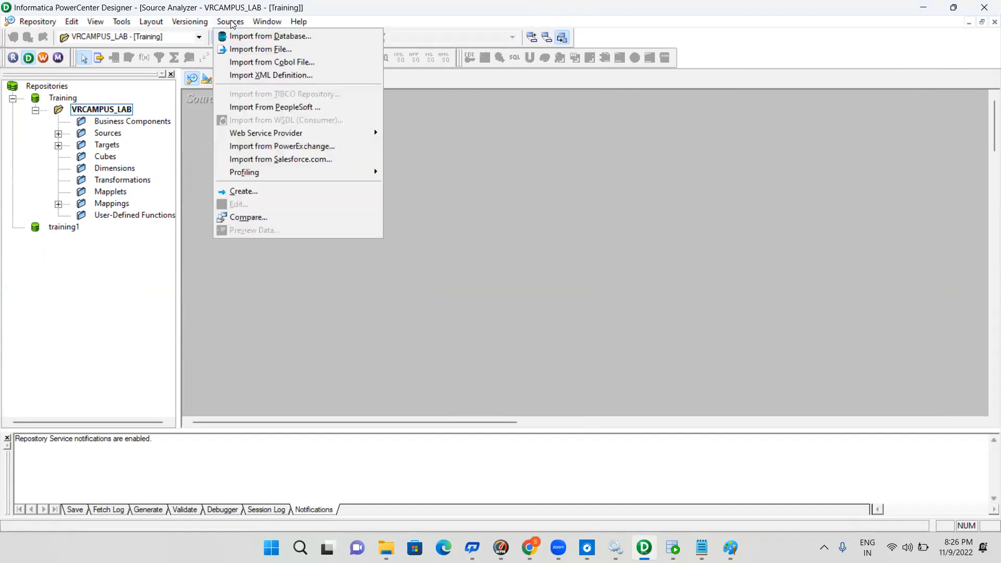
click(279, 36)
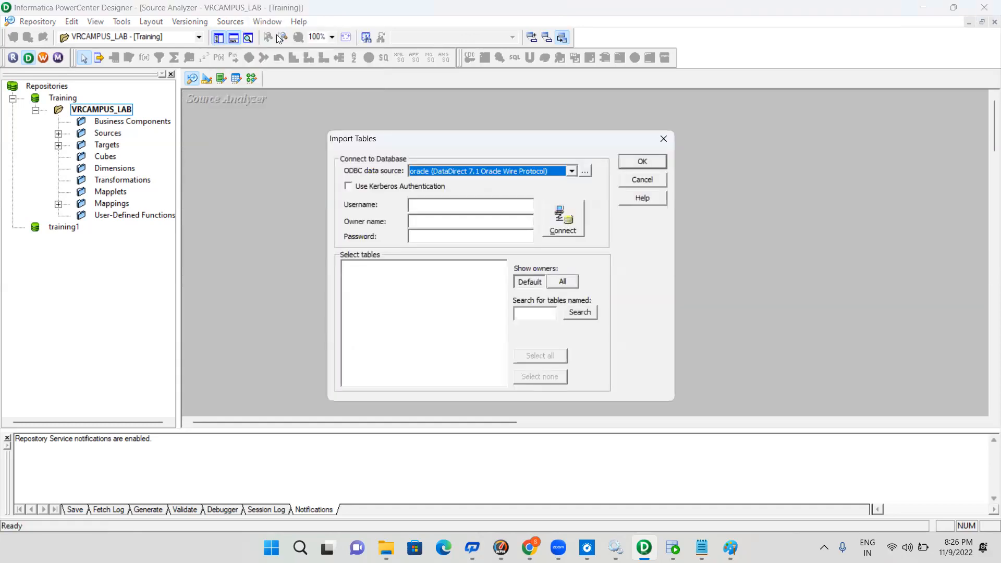
click(586, 170)
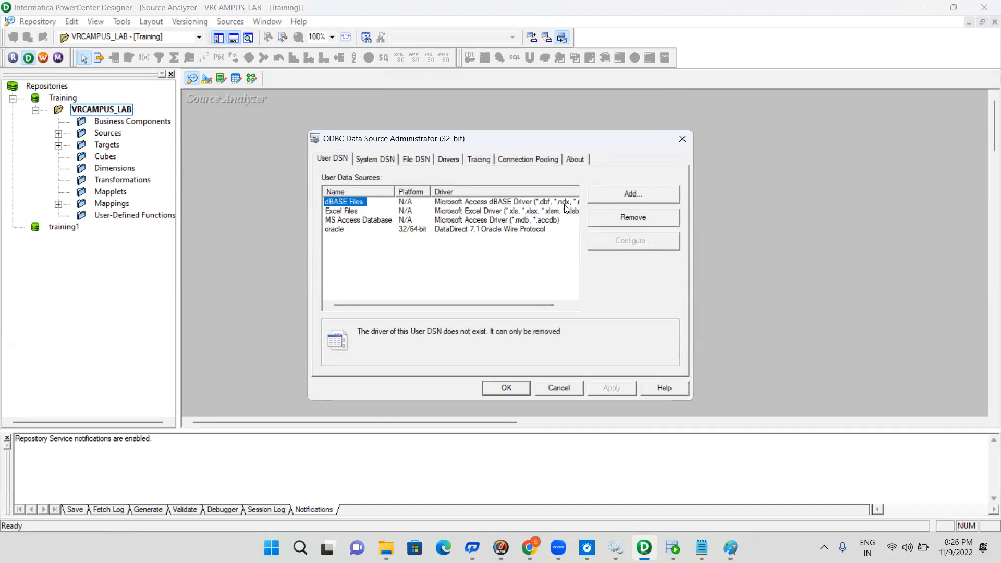
click(628, 193)
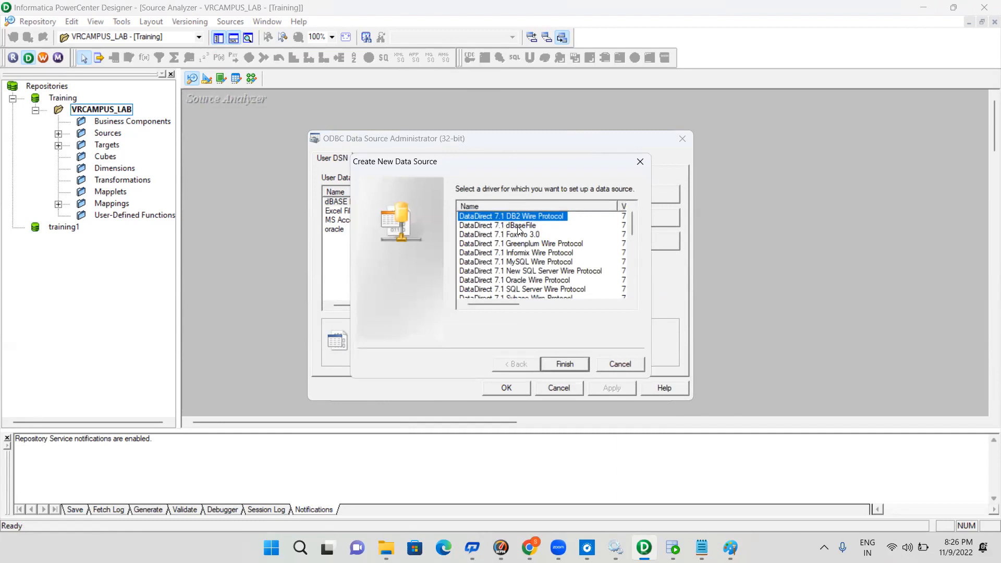
click(540, 281)
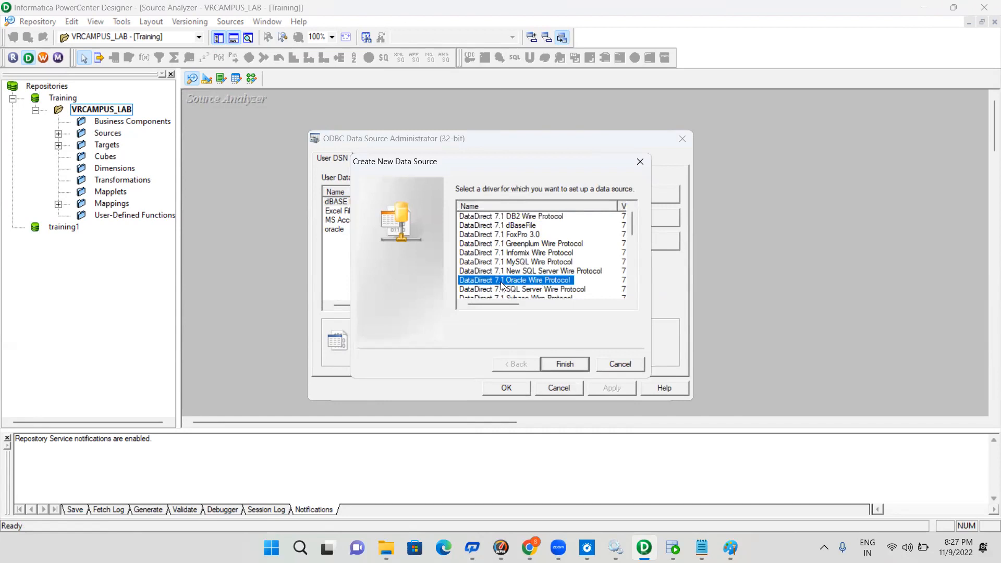
click(562, 362)
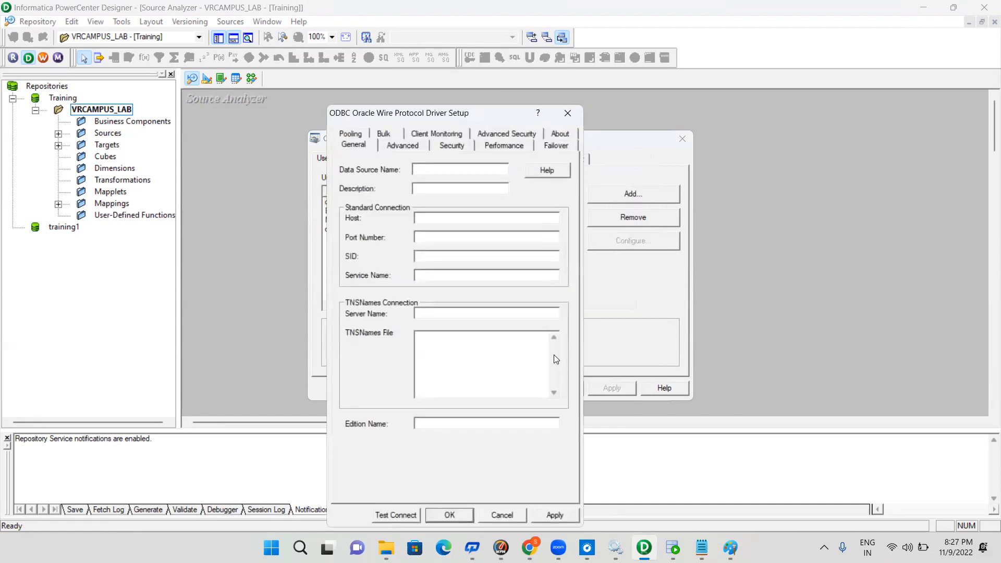
Name the data source SrC_ORACLE and set host localhost, port 1521 and service name orcl
click(443, 166)
text(SrC_ORACLE)
click(442, 218)
text(localhost)
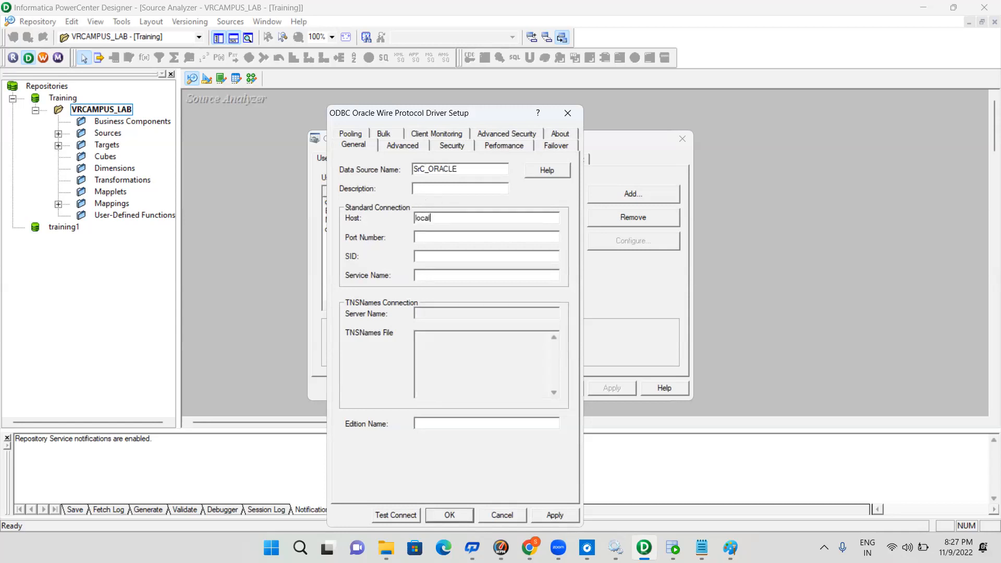
click(430, 239)
text(1521)
click(424, 257)
click(436, 276)
text(orcl)
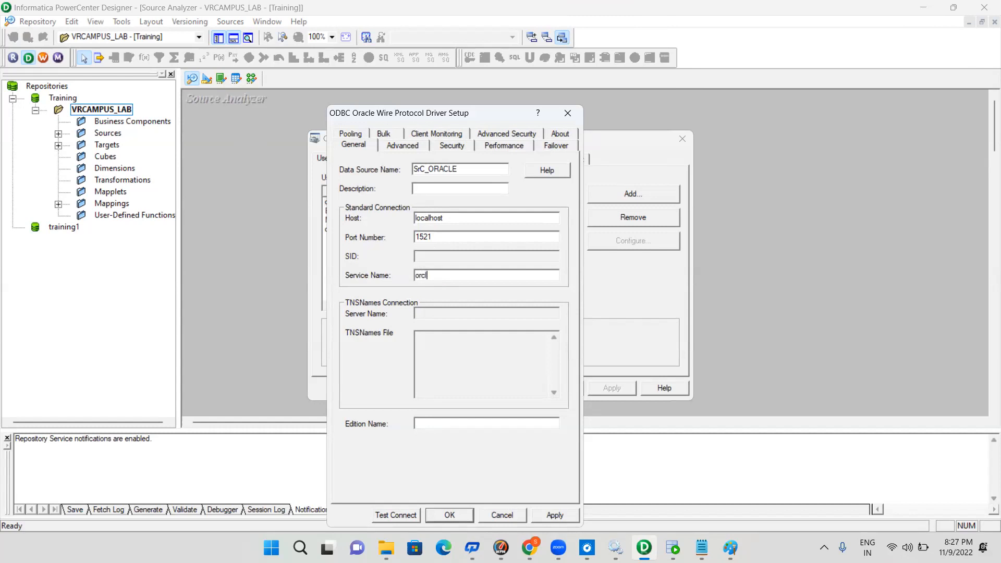
Test the data source connection with username SRC_ORA and the account password, and save the data source
click(400, 514)
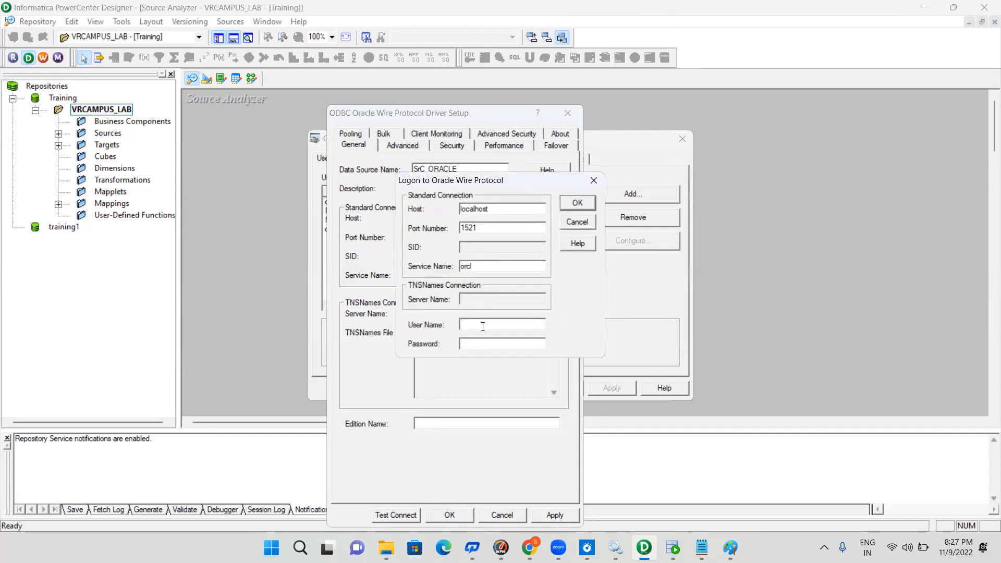
text(SRC_ORA)
key(Tab)
text(*******)
click(574, 203)
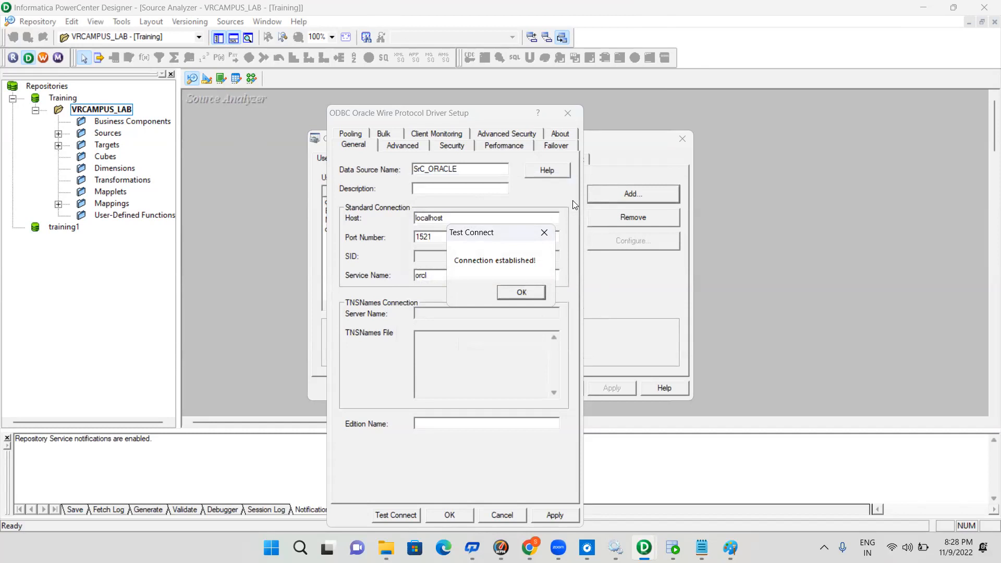
click(521, 290)
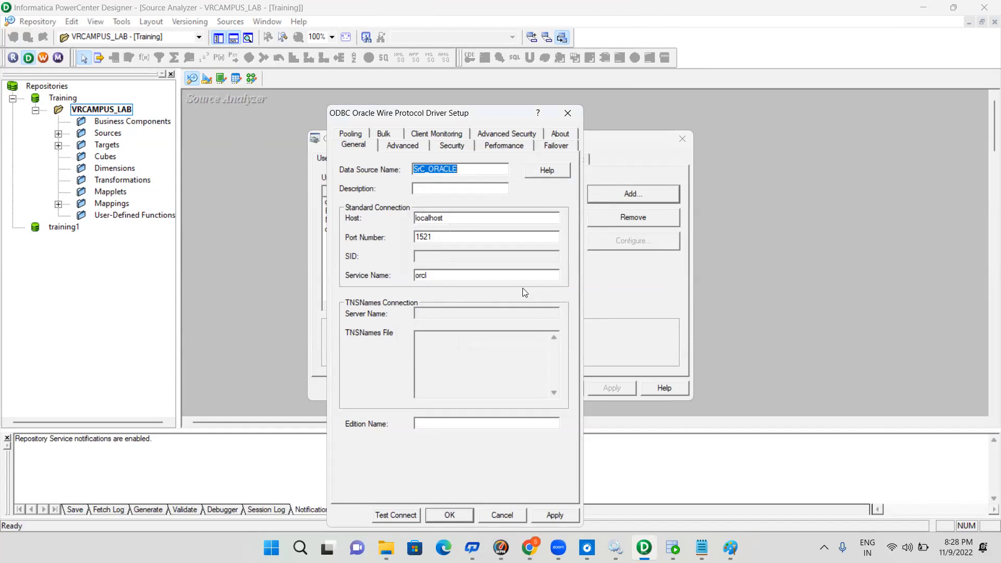
click(553, 515)
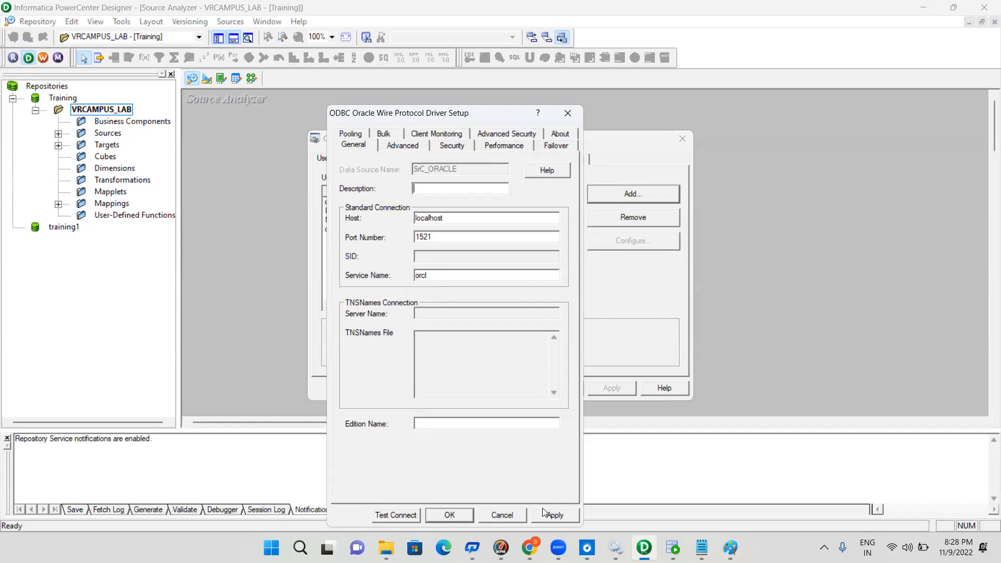
key(Return)
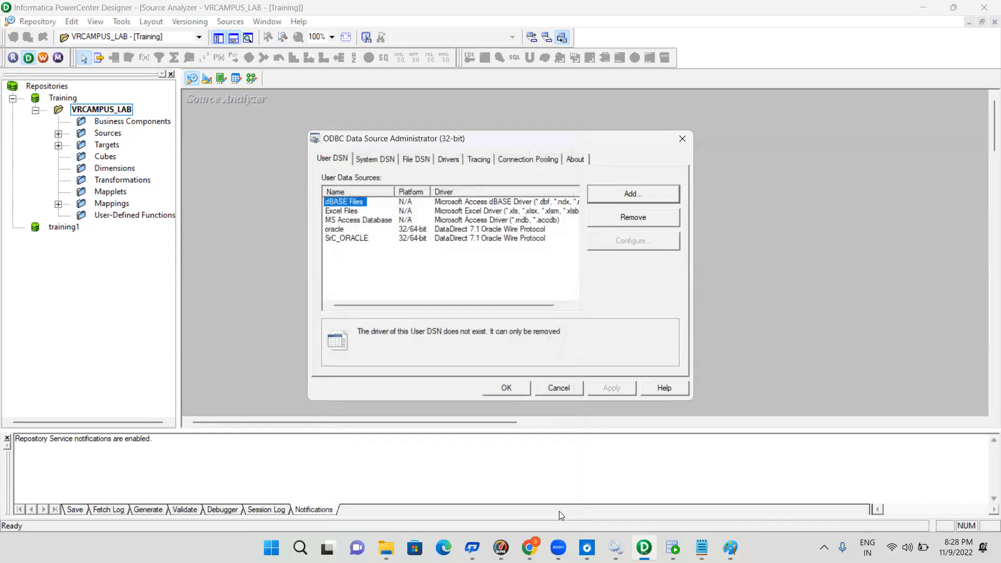
Add another ODBC user data source with the DataDirect 7.1 Oracle Wire Protocol driver
click(459, 237)
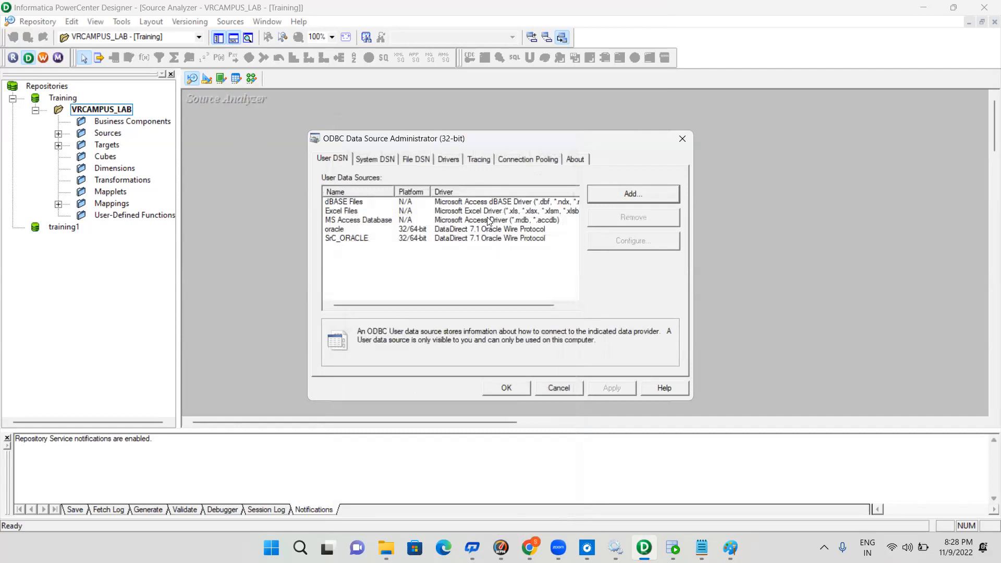
click(644, 195)
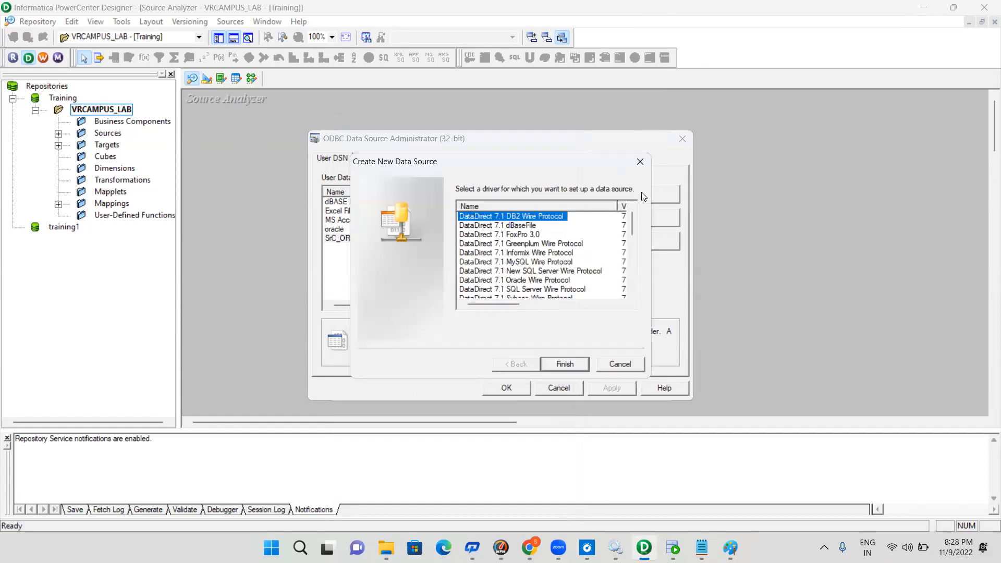
click(546, 281)
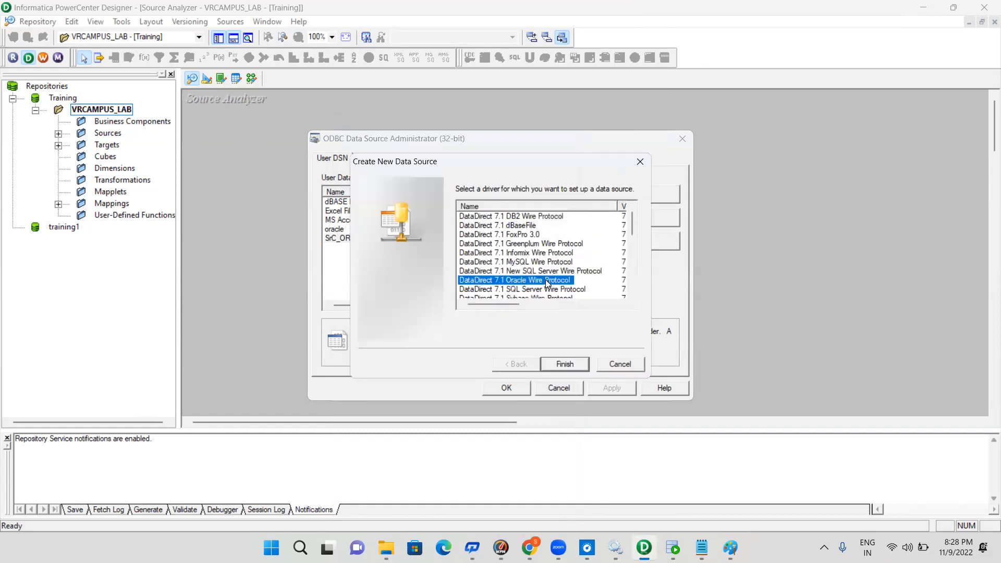
click(564, 365)
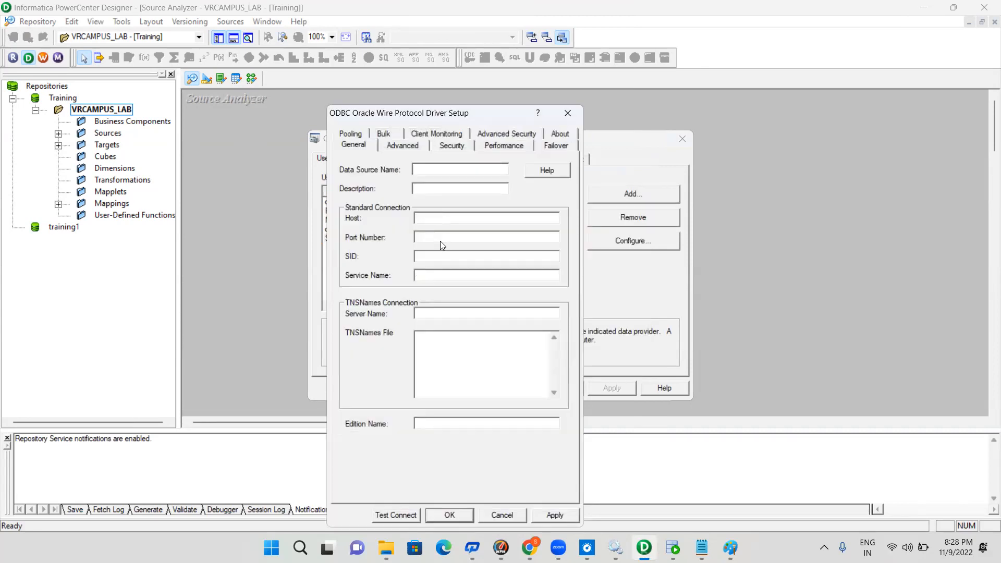
Name the second data source STG_ORACLE and set host localhost, port 1521 and service name orcl
text(STG)
text(_ORACLE)
text(local)
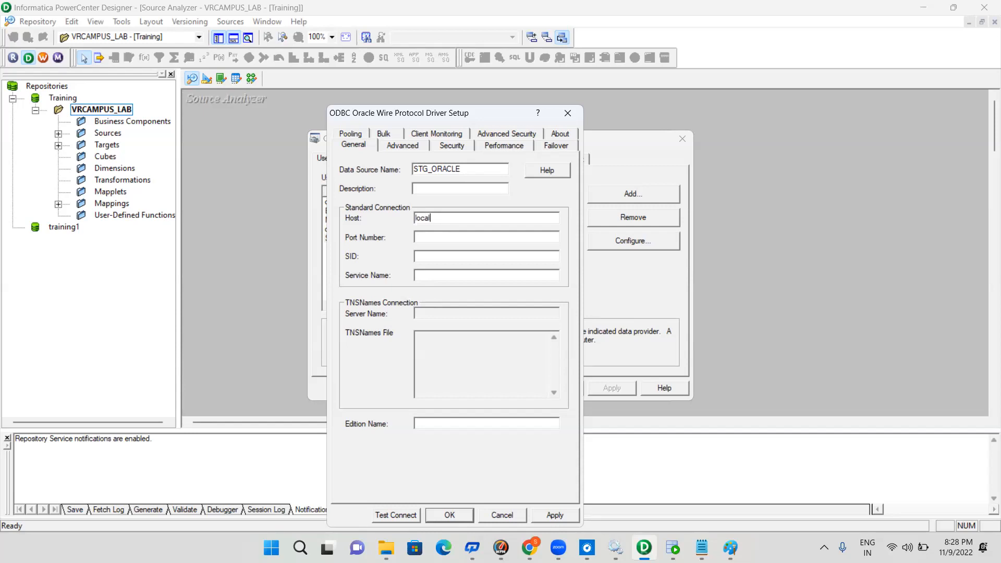
text(hop)
key(BackSpace)
text(st)
text(1521)
key(Tab)
text(orcl)
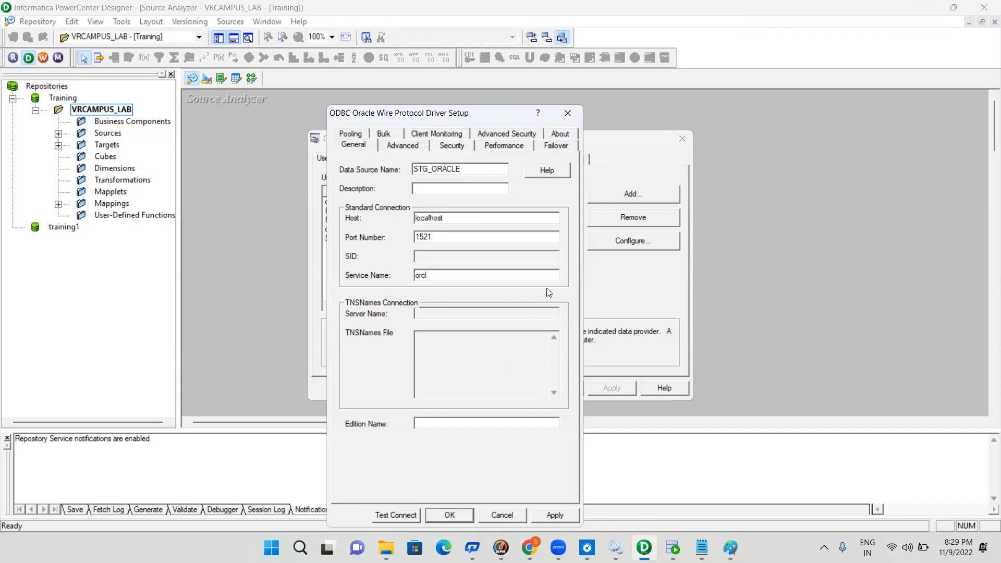
Test the STG_ORACLE connection with username STG_ORA and the account password, skipping the Typing Meter training offer
click(403, 516)
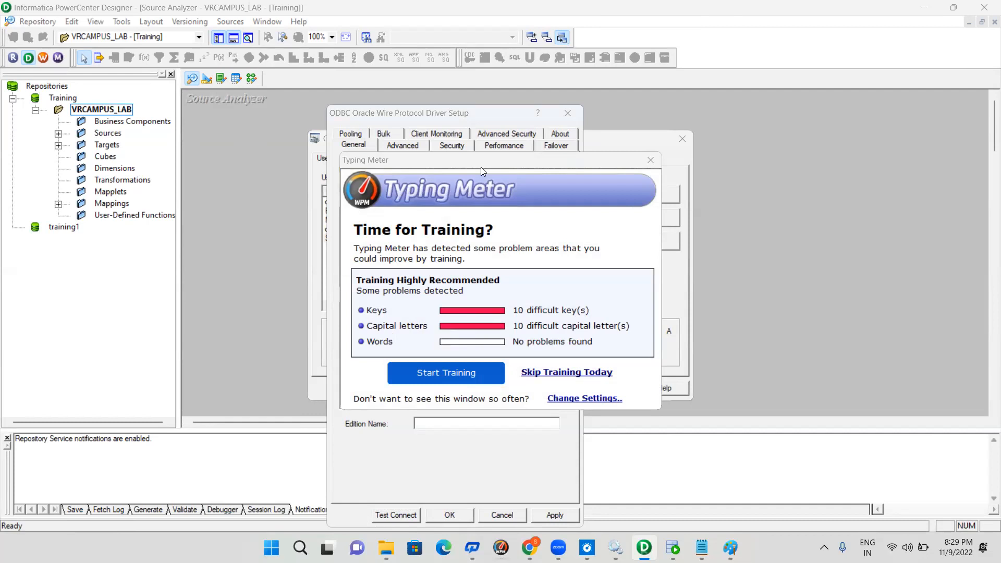
click(567, 373)
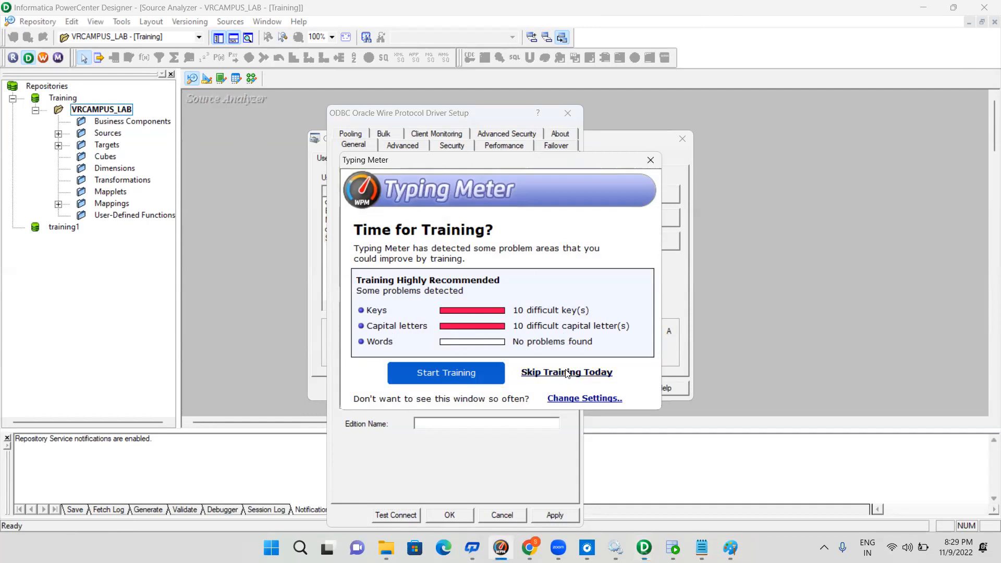
click(567, 372)
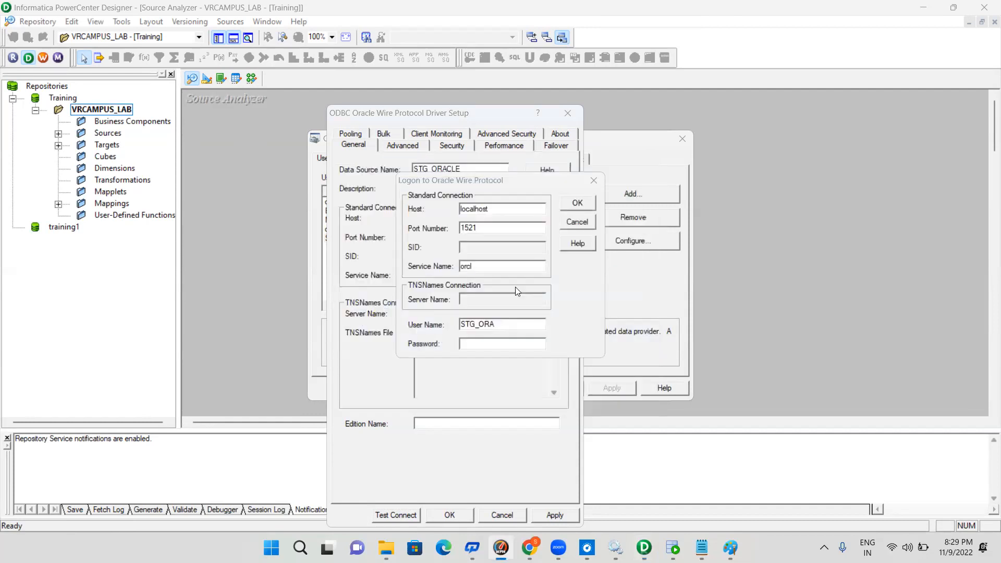
click(479, 349)
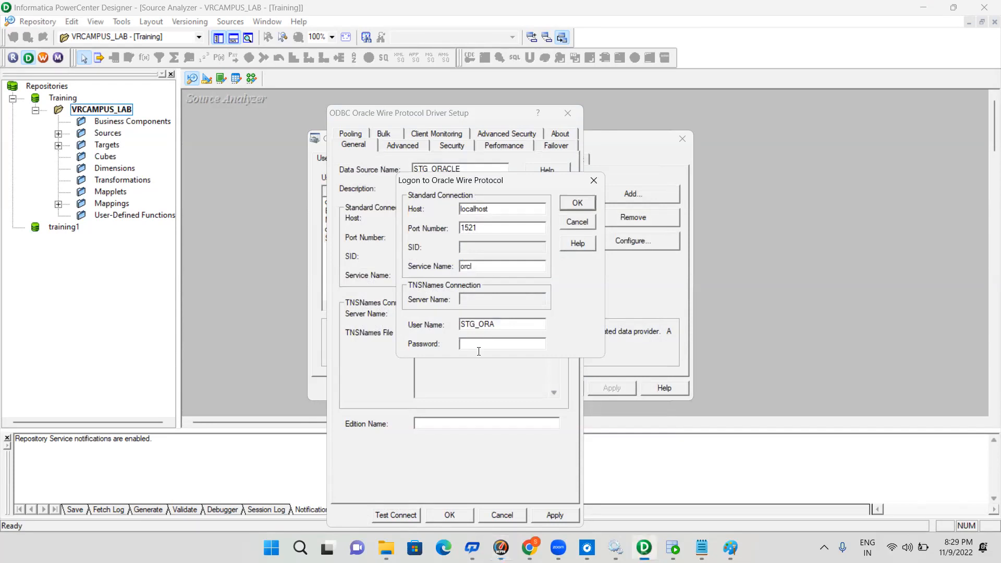
text(*******)
click(579, 202)
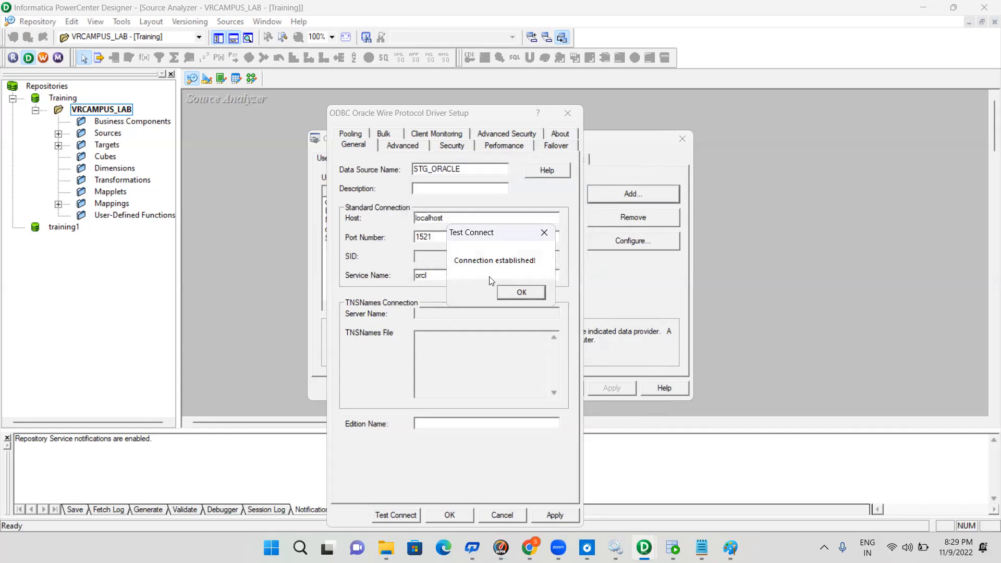
click(522, 293)
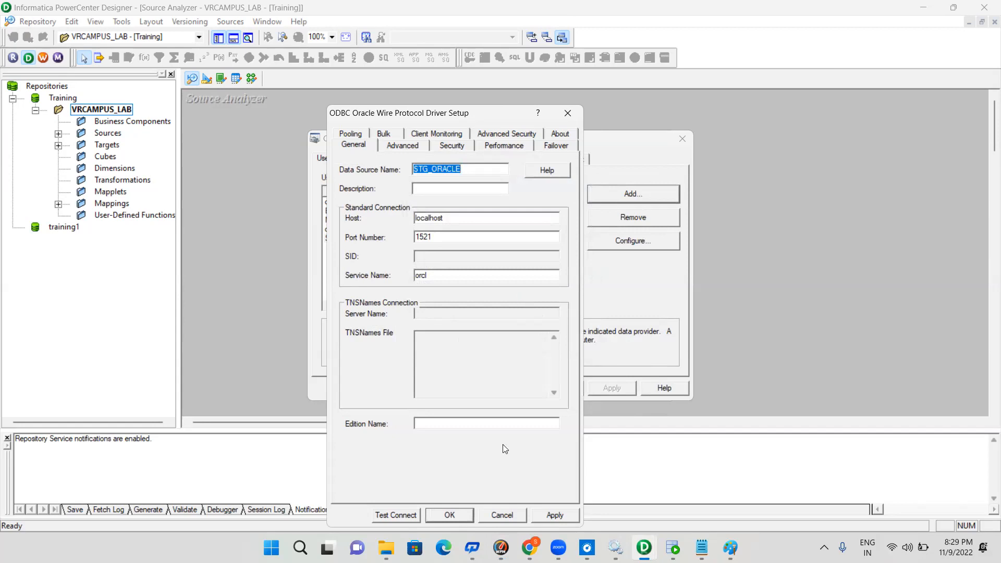
Save the STG_ORACLE data source, close the ODBC administrator and cancel the table import
click(556, 515)
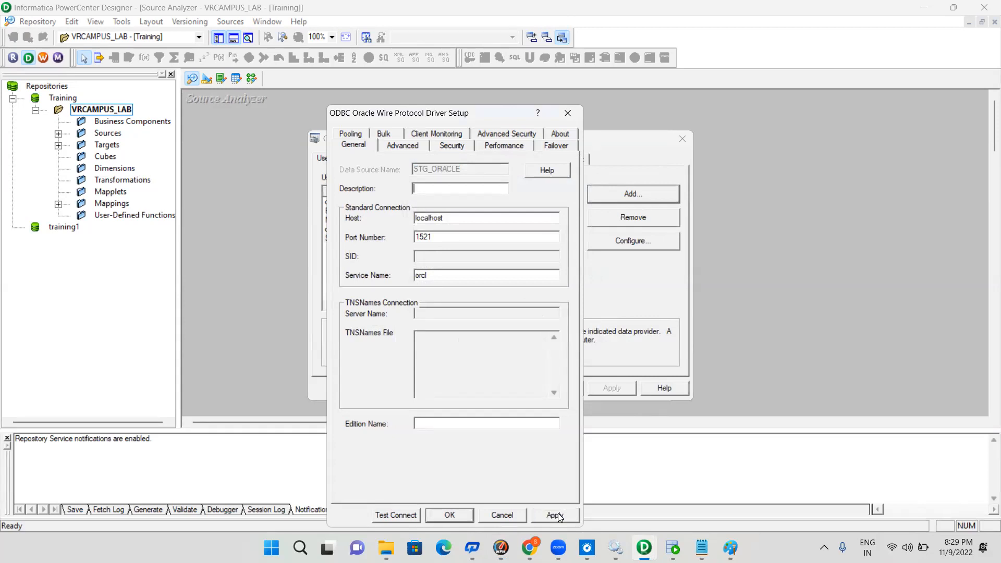
click(462, 517)
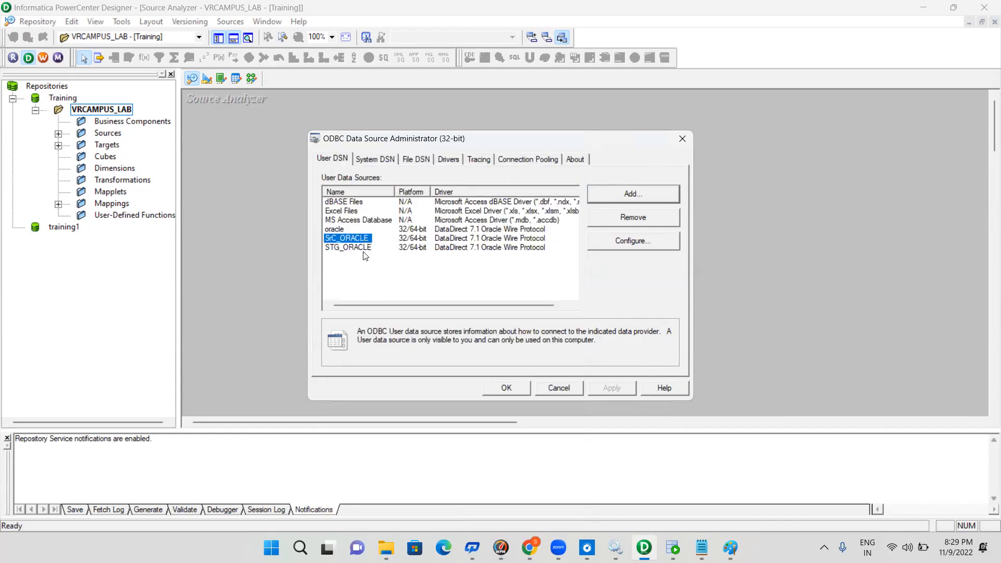
click(506, 388)
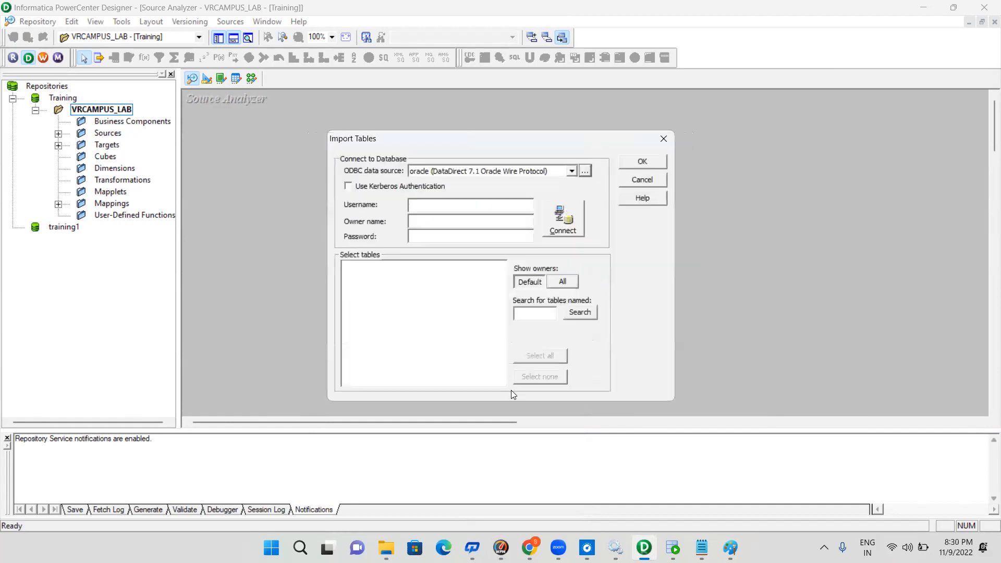
click(452, 205)
click(646, 180)
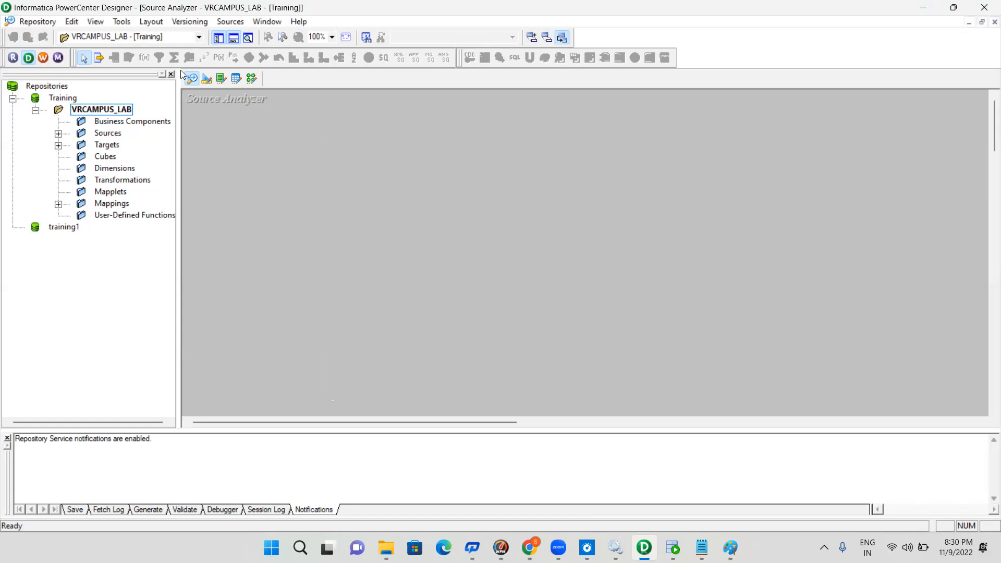
Reopen the database source import and choose SrC_ORACLE as the ODBC data source
click(233, 22)
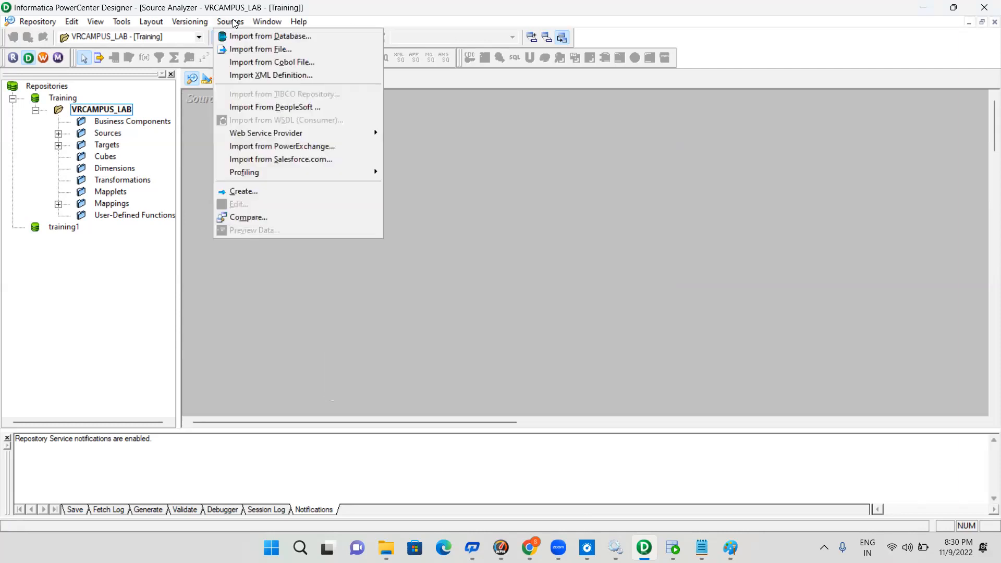
click(263, 37)
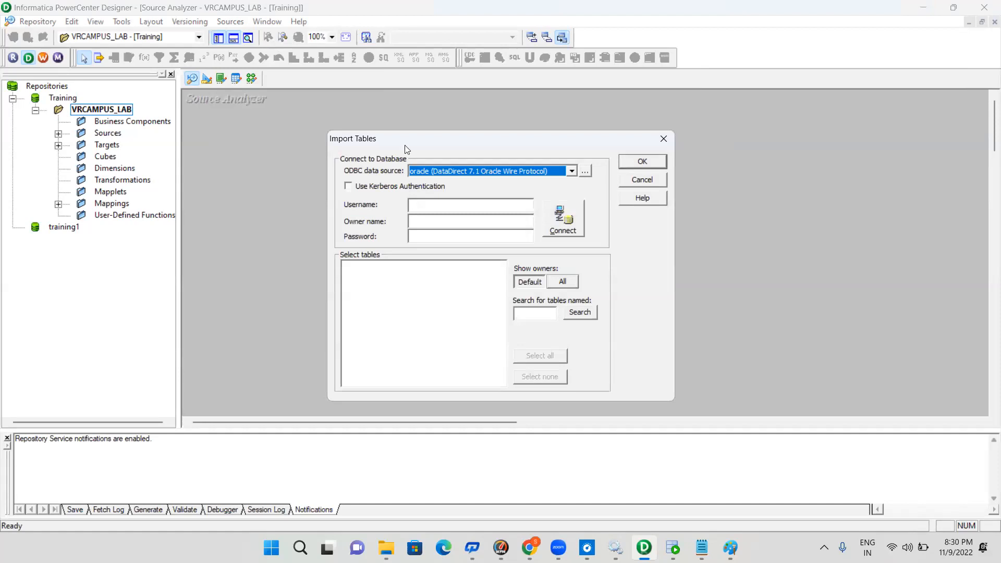
click(572, 172)
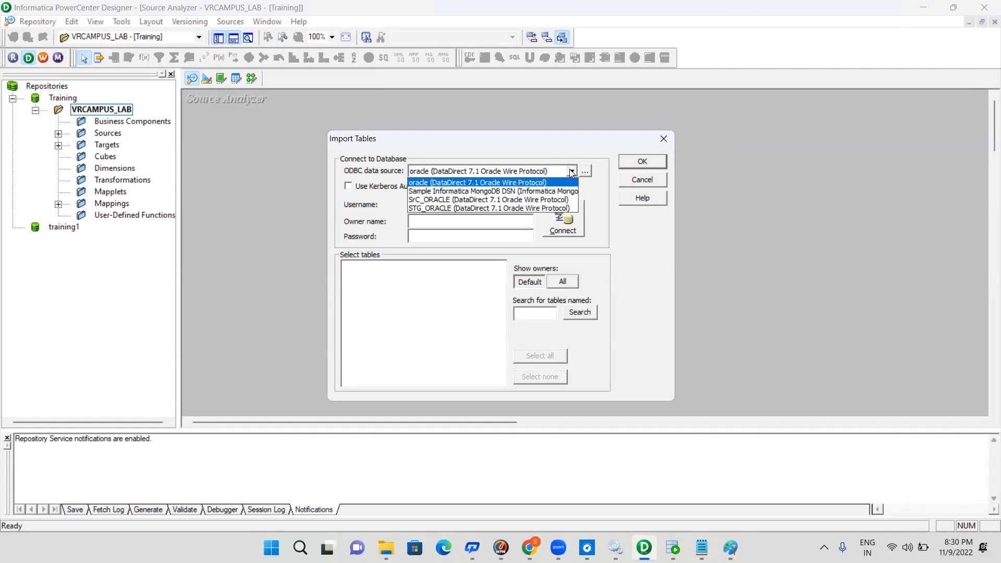
click(539, 201)
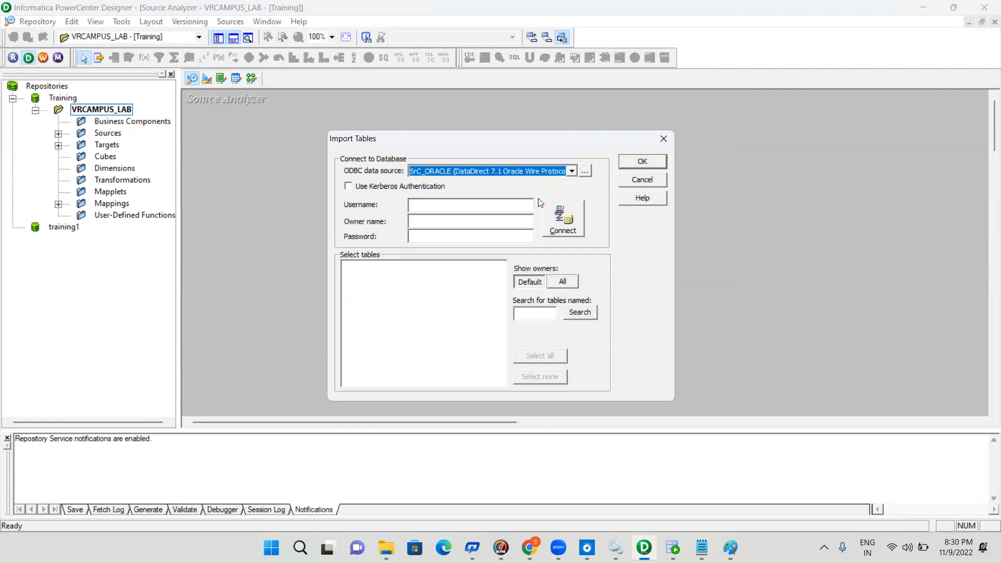
Connect to the source database with username and owner name SRC_ORA and the account password
click(450, 200)
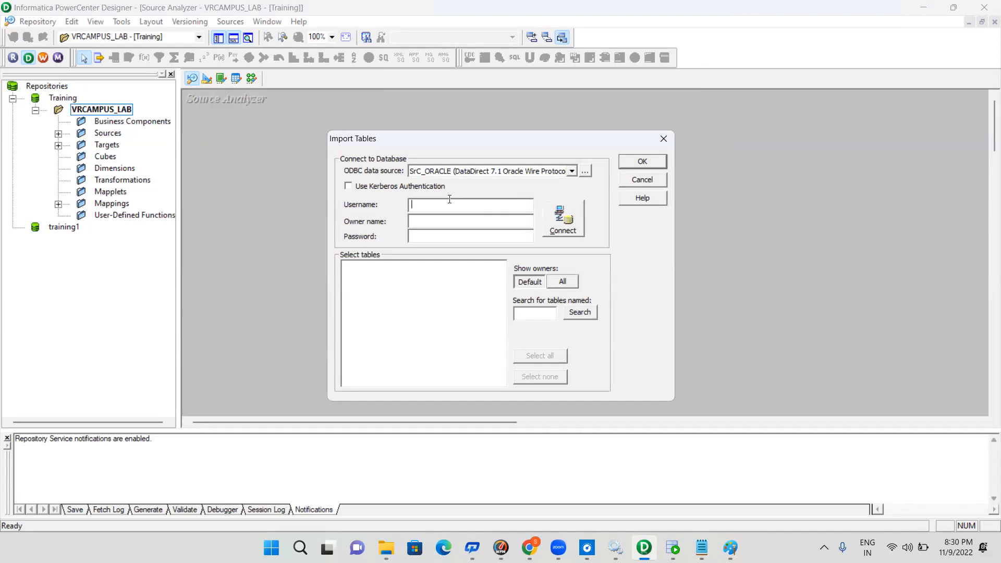
text(RC_ORA)
key(Tab)
click(411, 220)
text(S)
click(411, 204)
text(S)
click(430, 236)
text(*******)
click(567, 223)
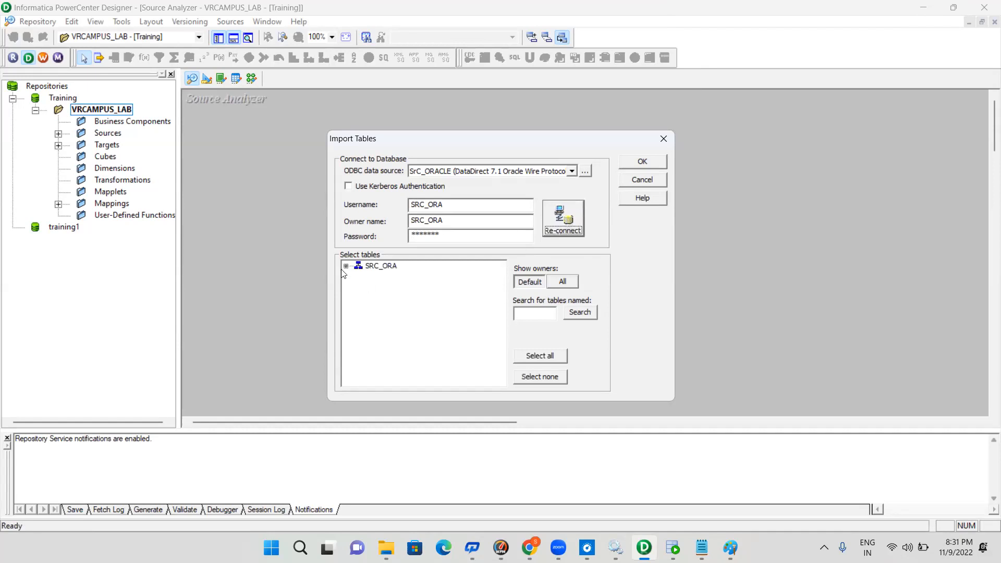
Import the PRODUCT and PRODUCT_COST tables from the SRC_ORA schema as source definitions
click(346, 266)
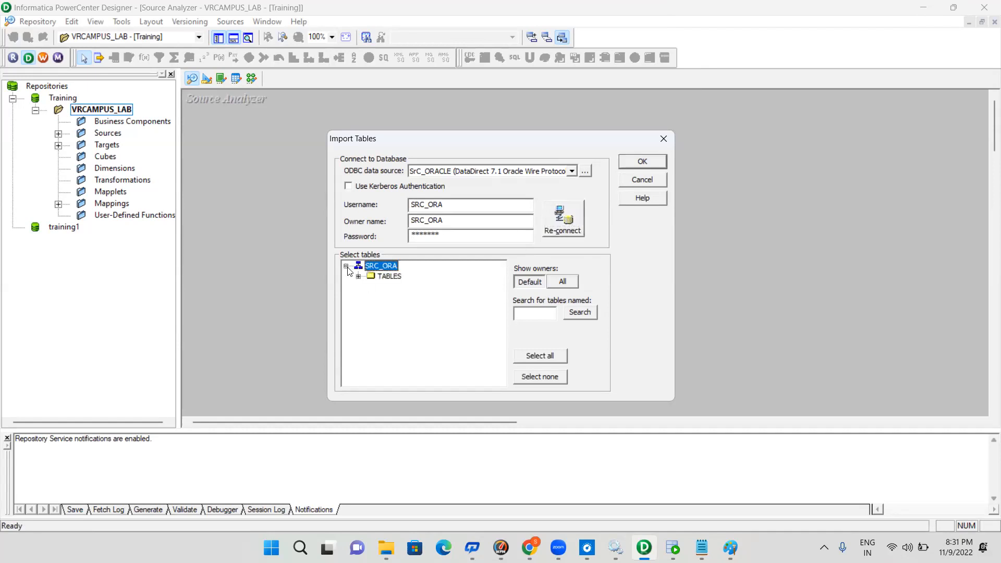
click(359, 278)
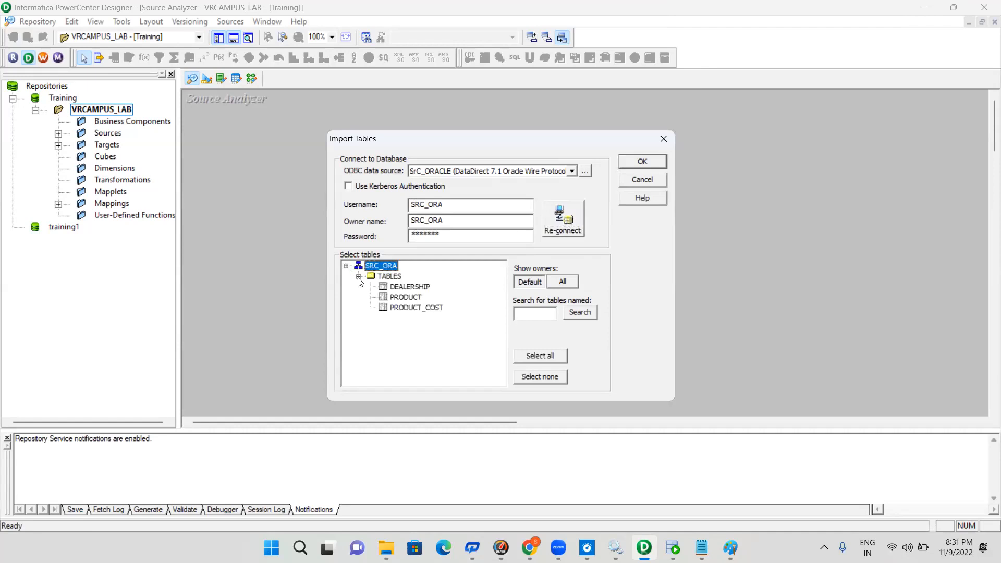
click(415, 297)
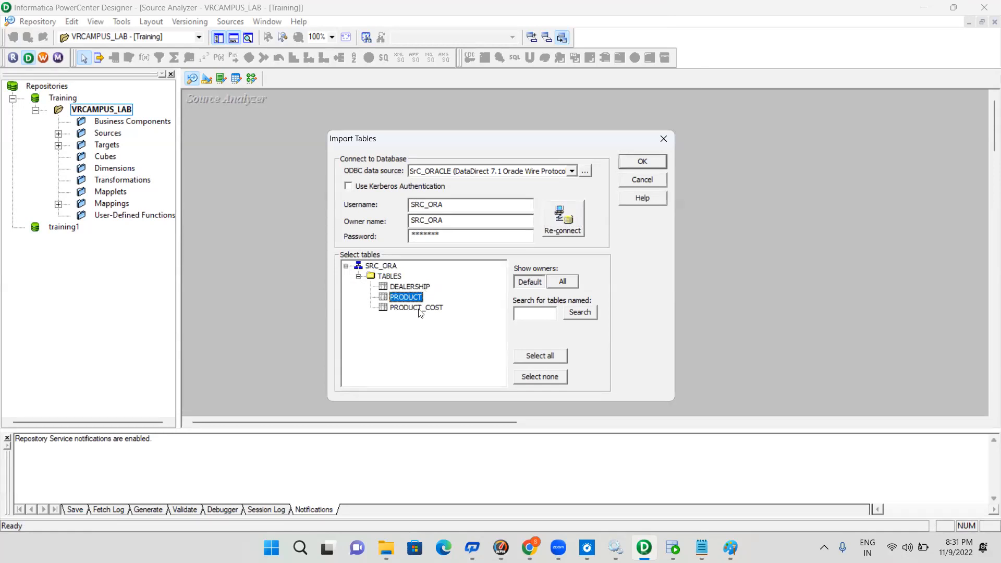
ctrl+click(420, 308)
click(631, 163)
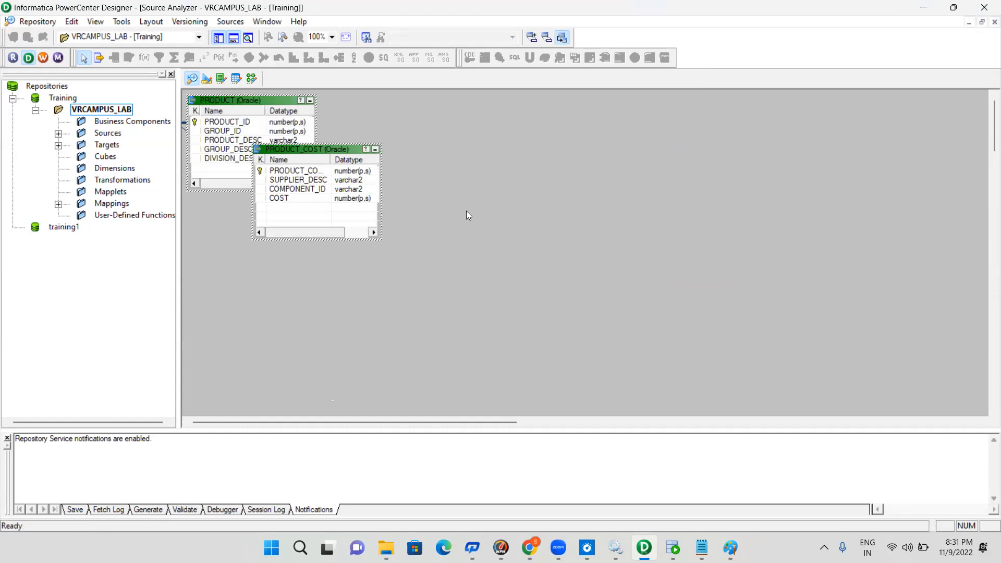
Move the PRODUCT_COST source below PRODUCT in the Source Analyzer and save the repository changes
click(475, 220)
click(322, 149)
drag(323, 150, 348, 250)
click(500, 171)
drag(315, 211, 329, 215)
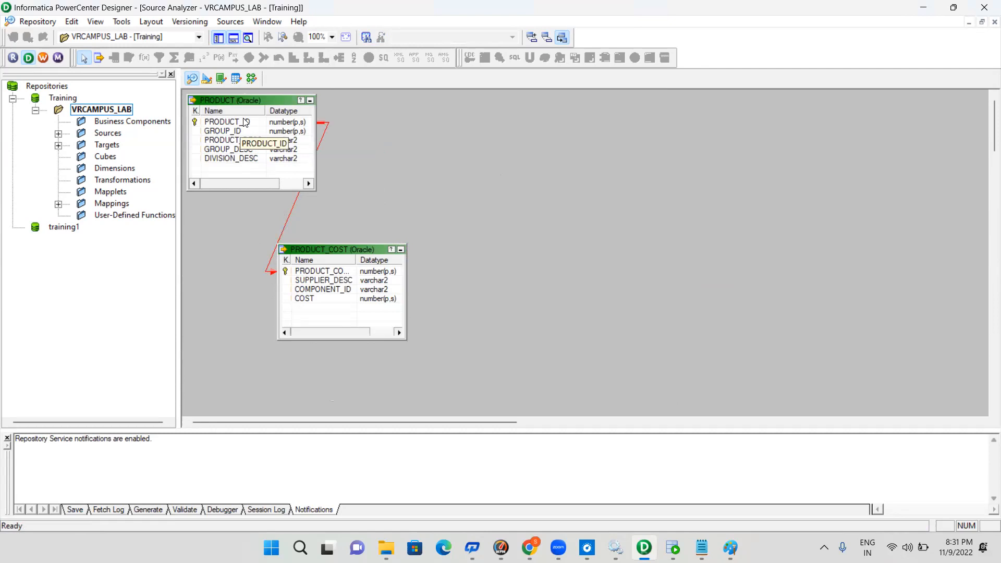
click(354, 255)
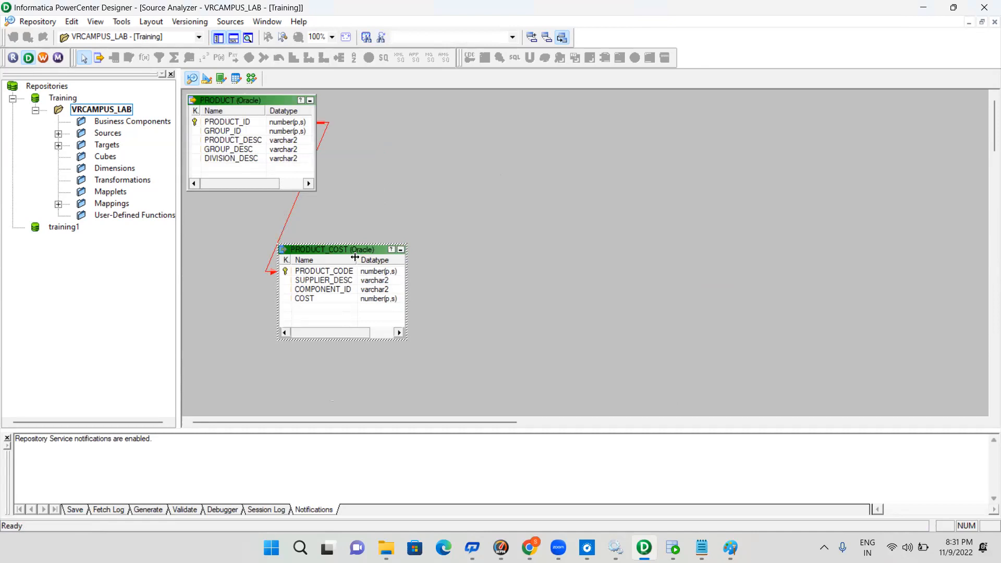
click(278, 206)
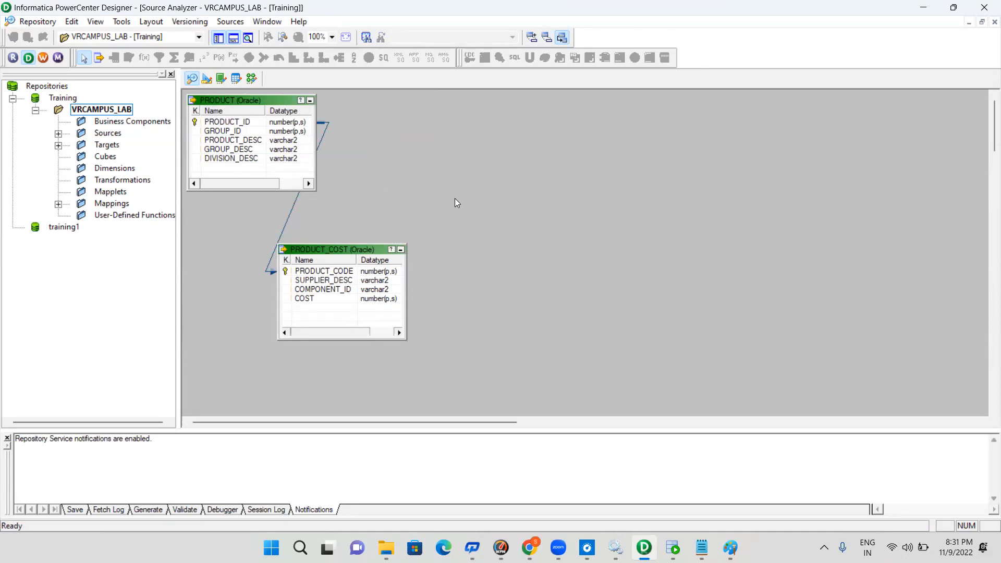
key(ctrl+s)
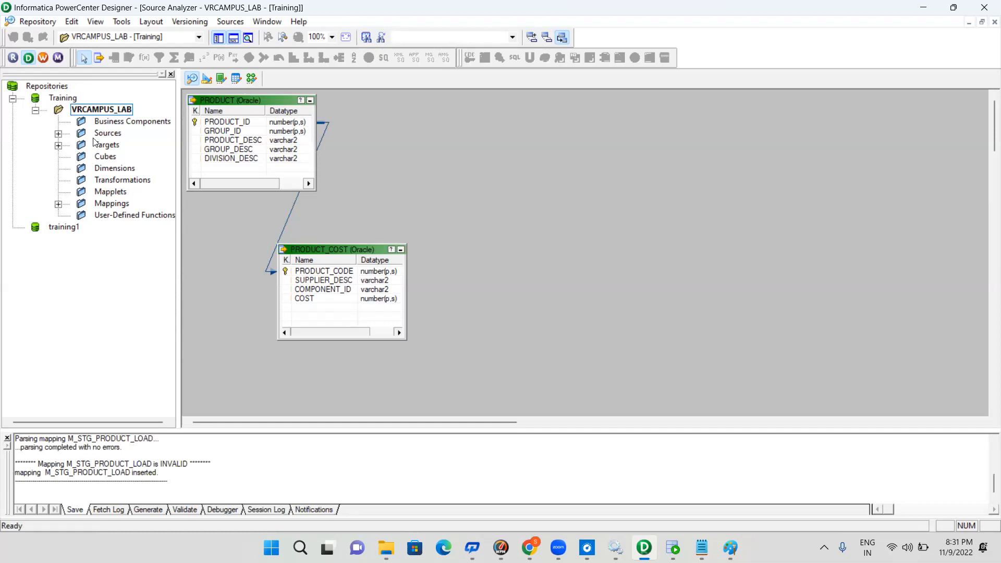
Expand the SrC_ORACLE sources and the Targets folder of VRCAMPUS_LAB to check the available definitions
click(59, 134)
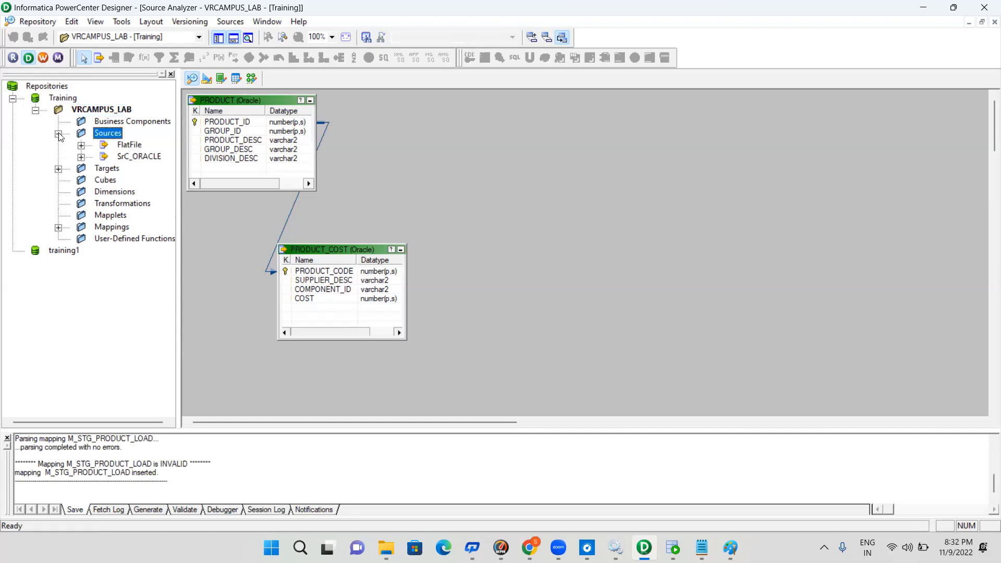
click(142, 159)
click(82, 157)
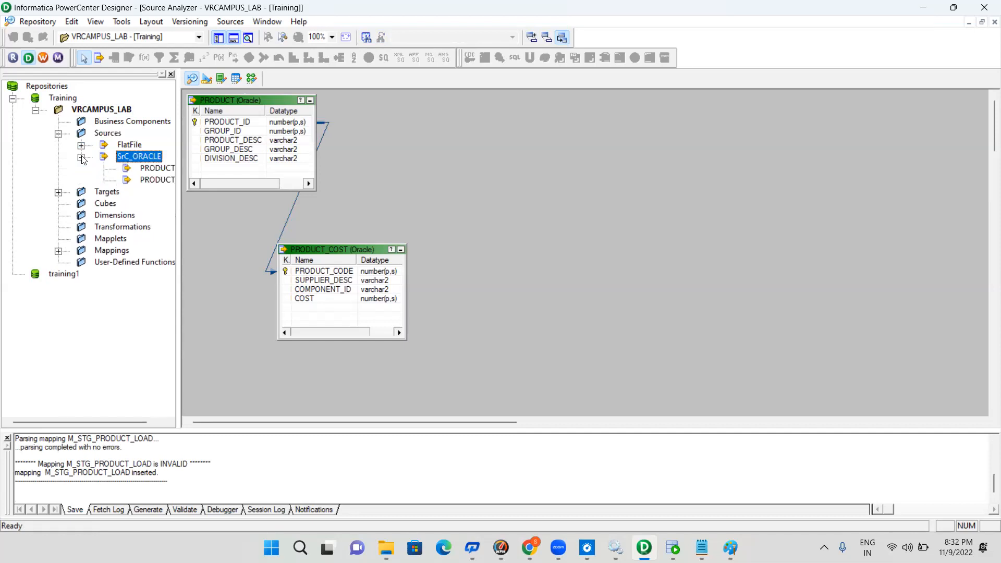
click(155, 170)
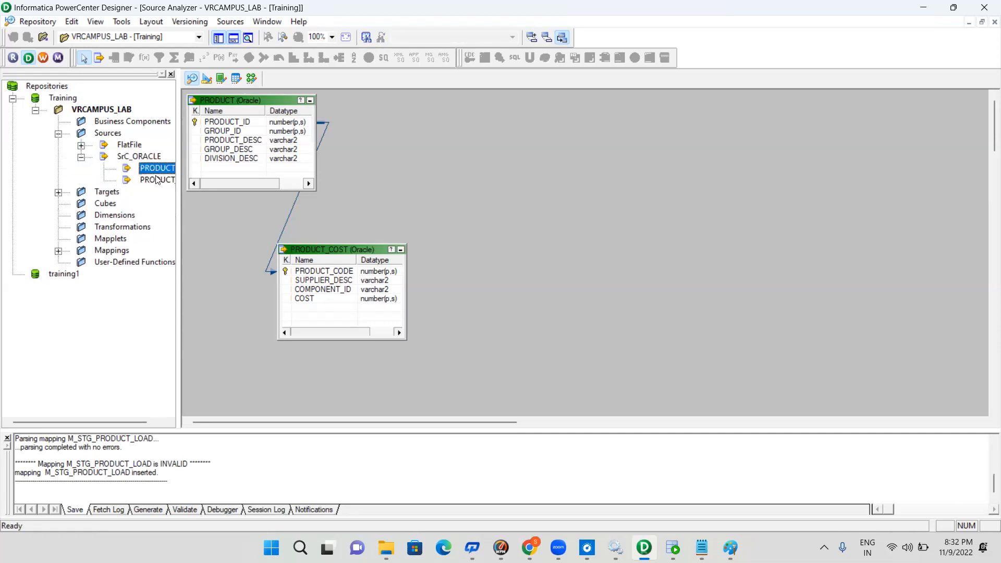
click(58, 193)
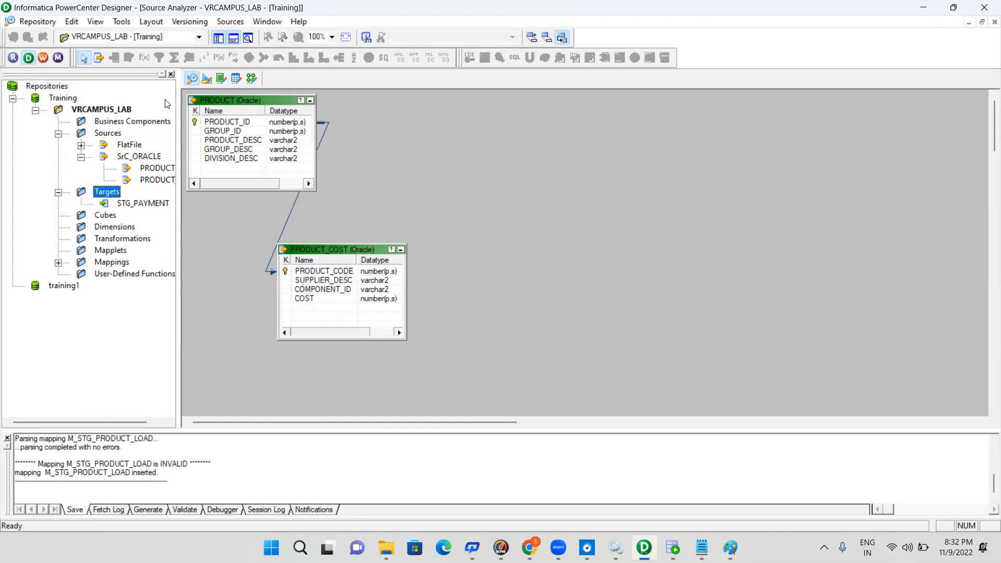
Switch to the Target Designer and clear all objects from its workspace
click(207, 80)
right_click(463, 207)
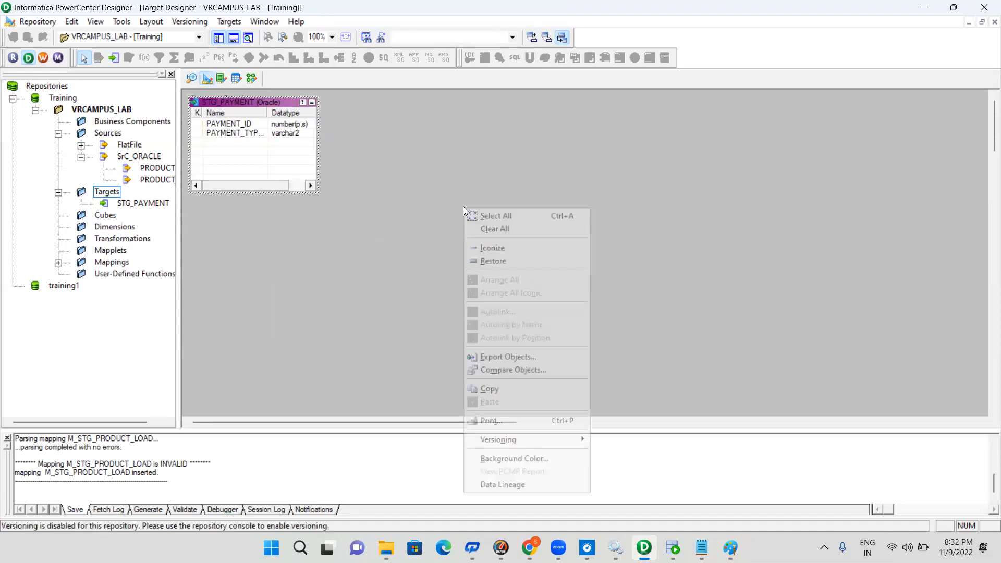
click(507, 230)
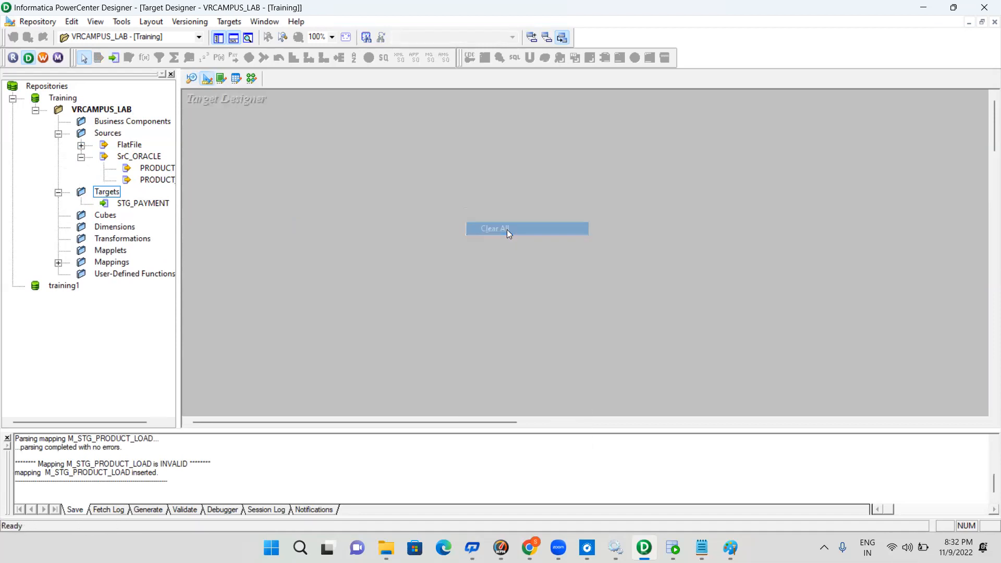
Start importing target tables from a database and choose STG_ORACLE as the ODBC data source
click(227, 21)
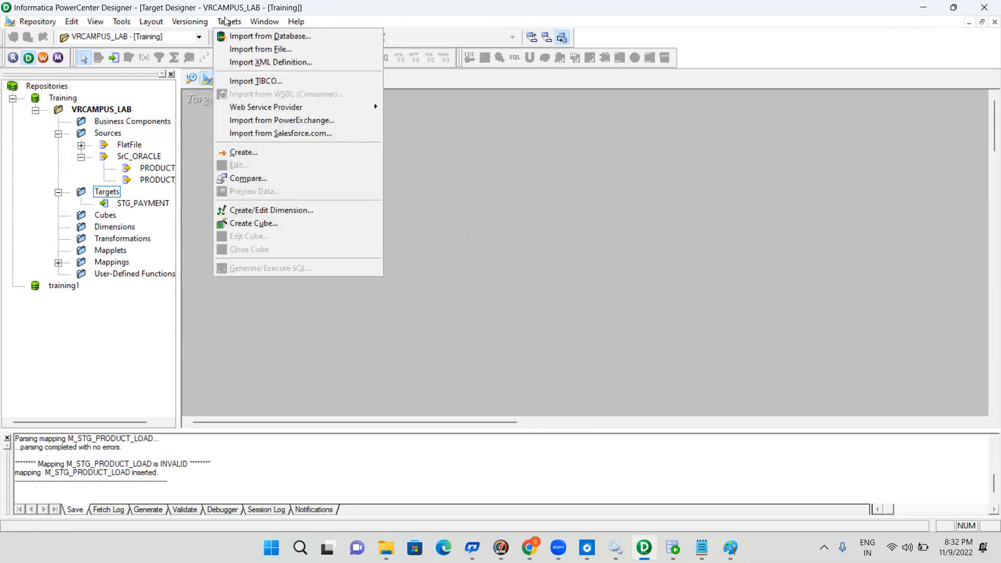
click(271, 37)
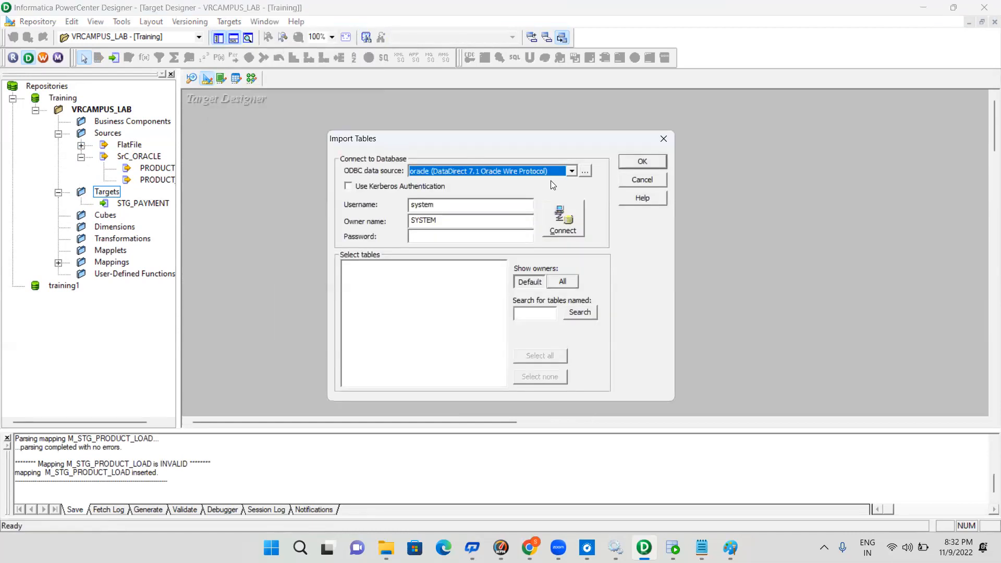
click(570, 171)
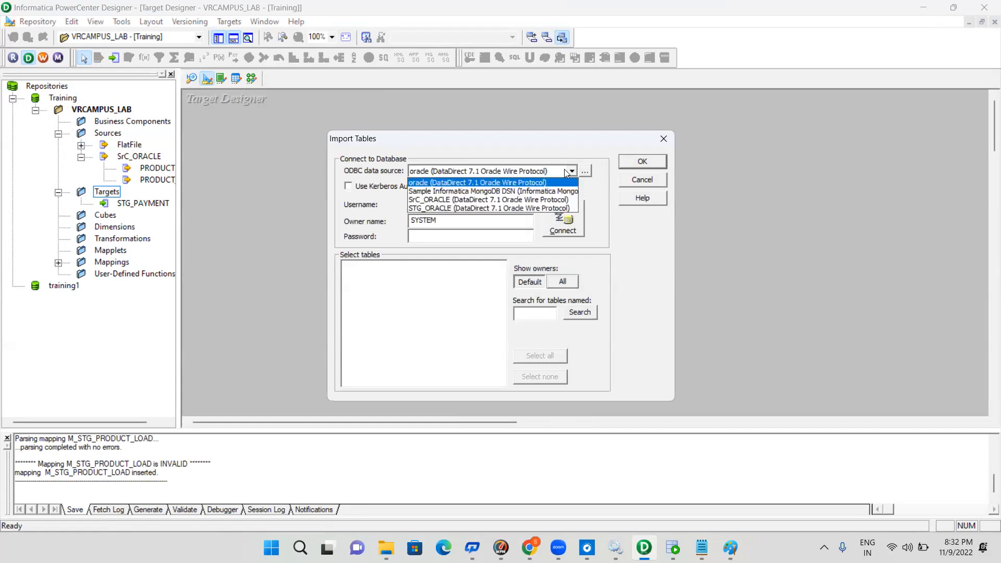
click(493, 208)
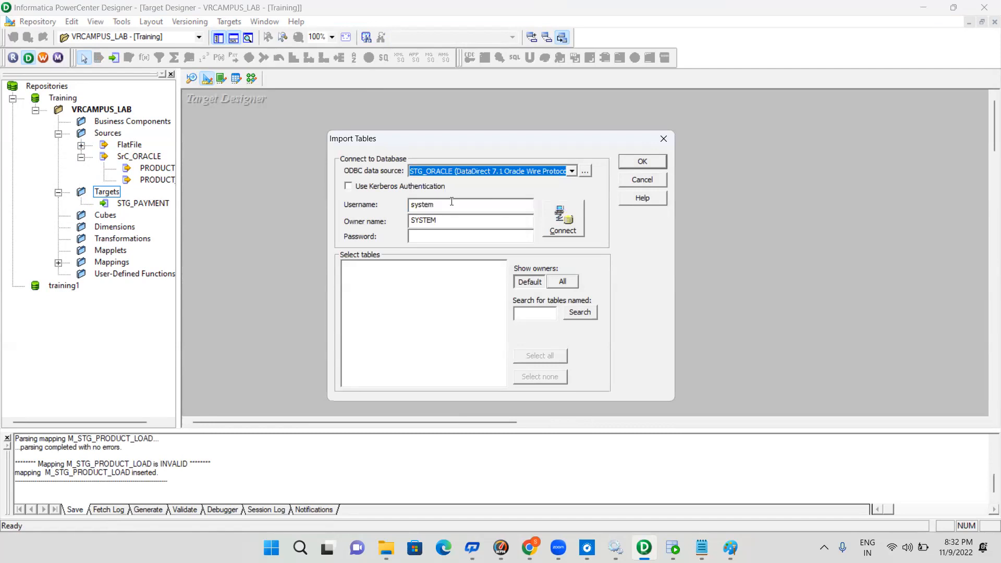
Connect to the staging database with username and owner name STG_ORA and the account password
click(449, 204)
drag(448, 203, 348, 184)
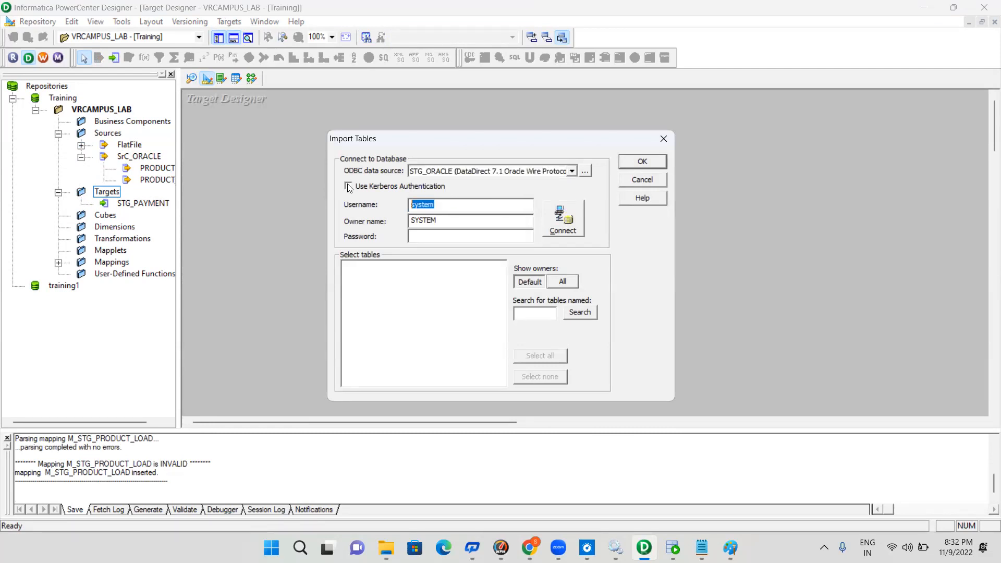
text(STG_O)
text(RA)
key(Tab)
text(********)
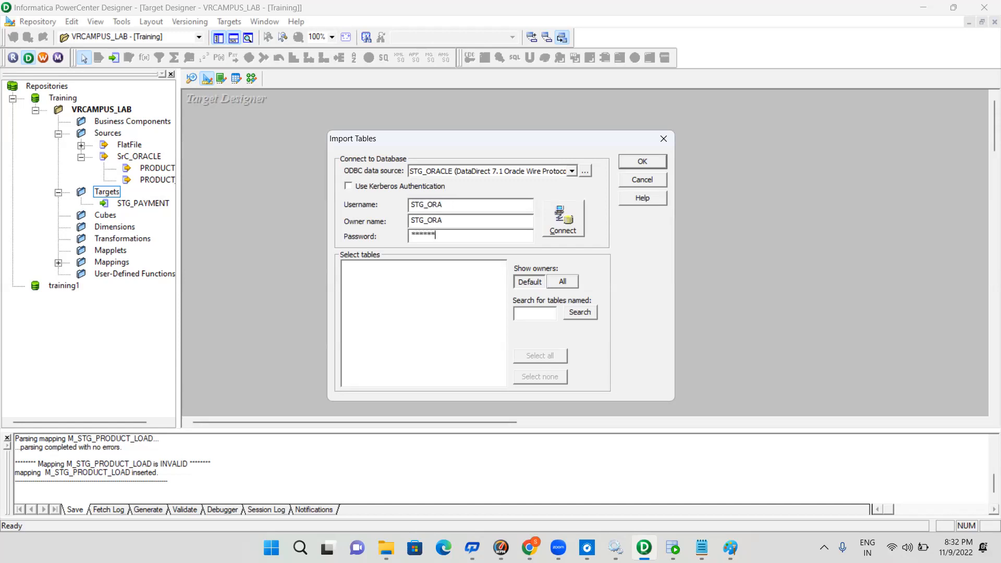
click(560, 218)
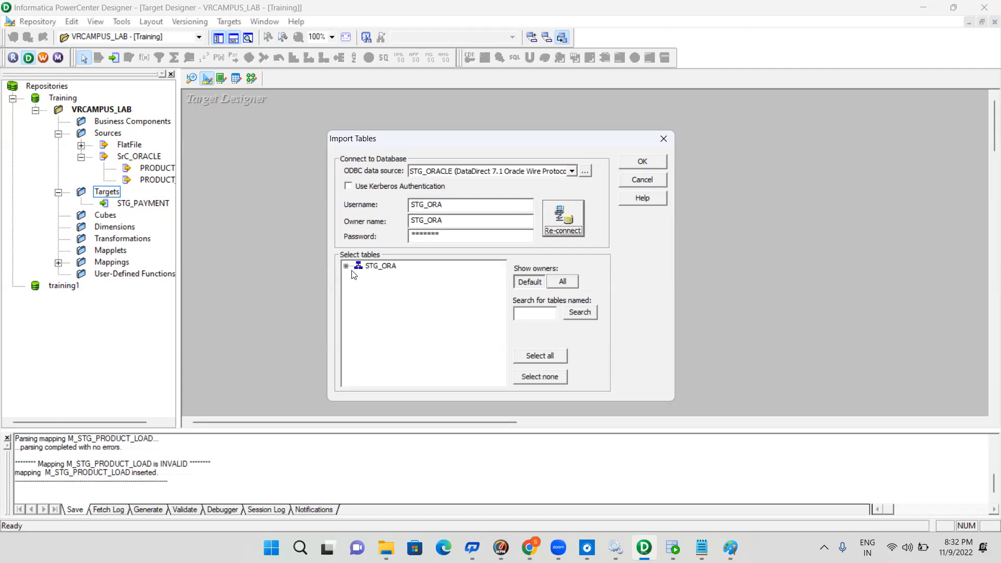
Choose the STG_PAYMENT table from the STG_ORA schema and import it as a target
click(346, 266)
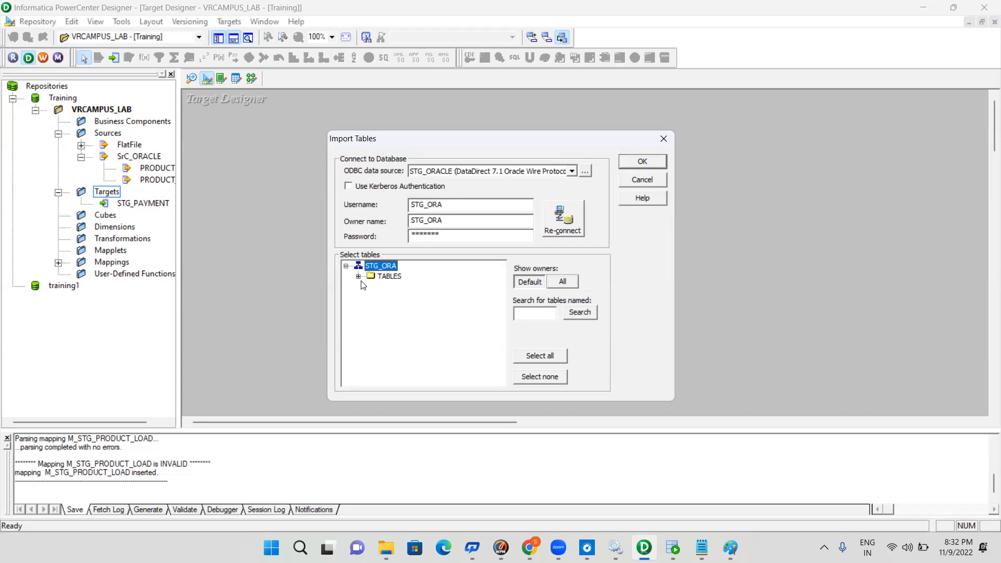
click(358, 276)
click(358, 278)
click(359, 277)
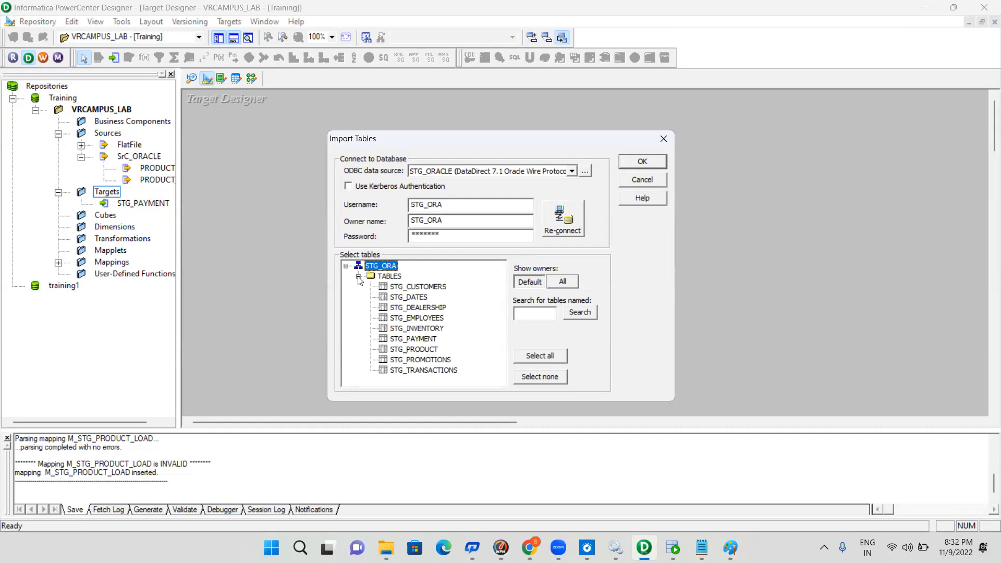
click(428, 339)
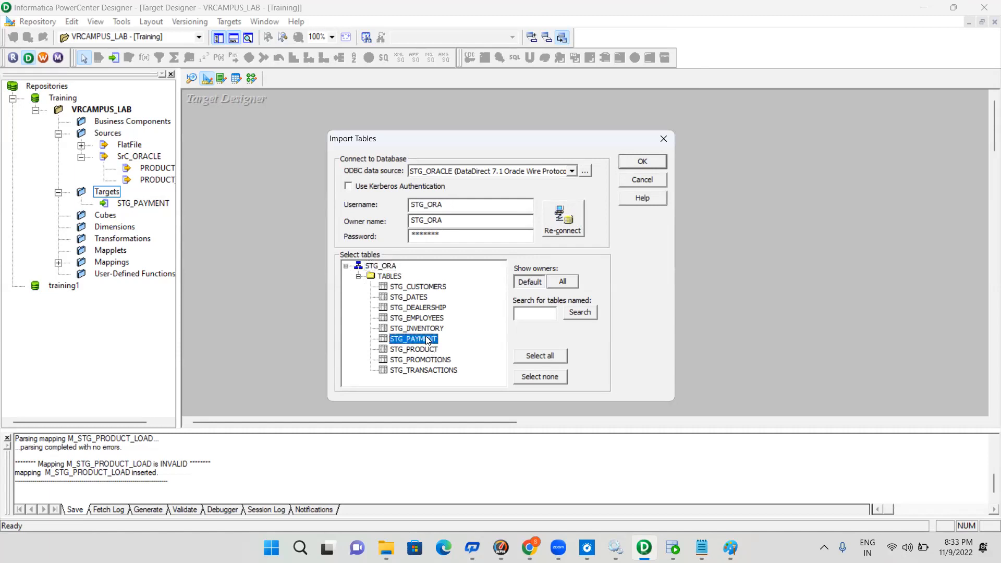
click(650, 164)
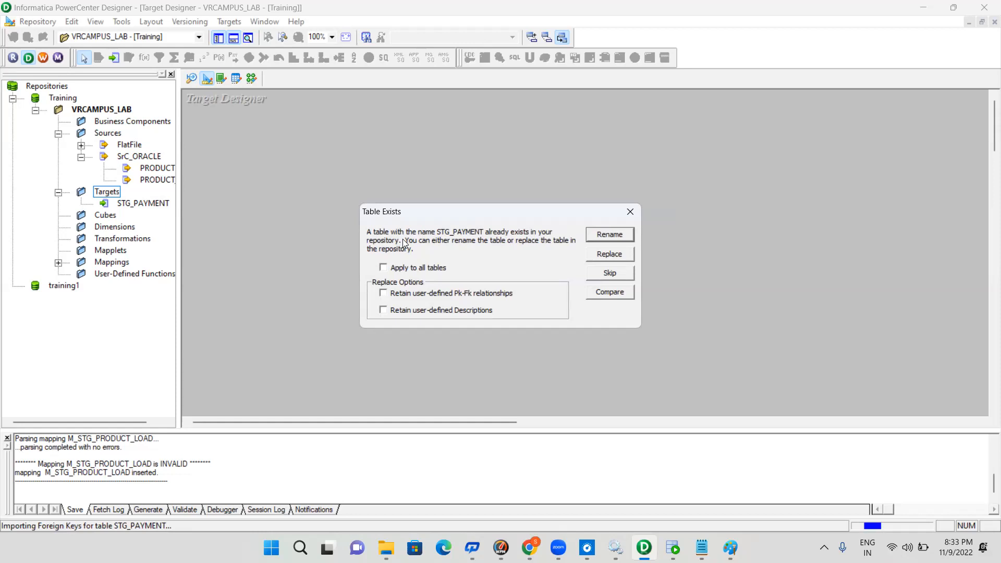
Replace the existing STG_PAYMENT target, applying the choice to all tables, and save the repository changes
click(383, 268)
click(600, 255)
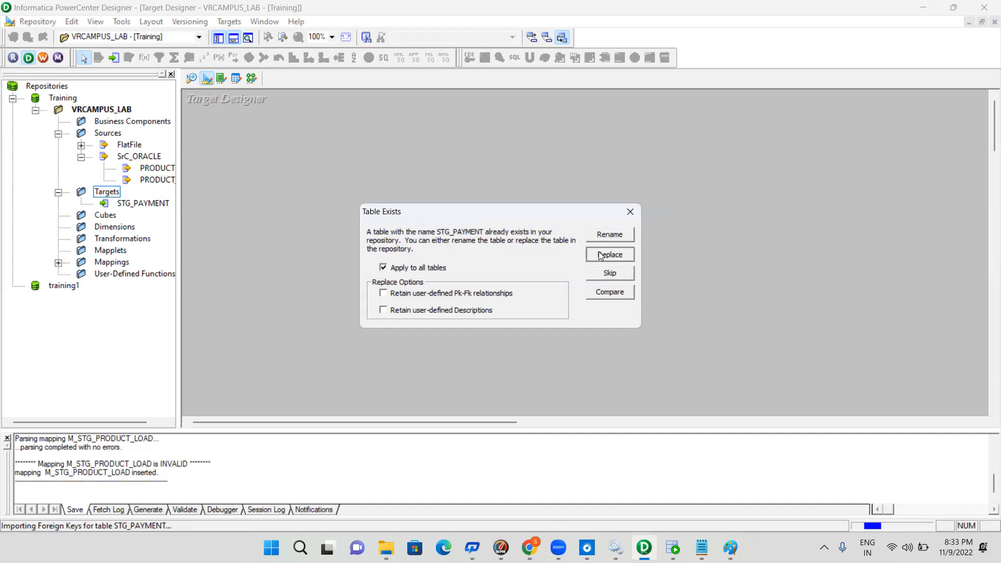
click(421, 201)
key(ctrl+s)
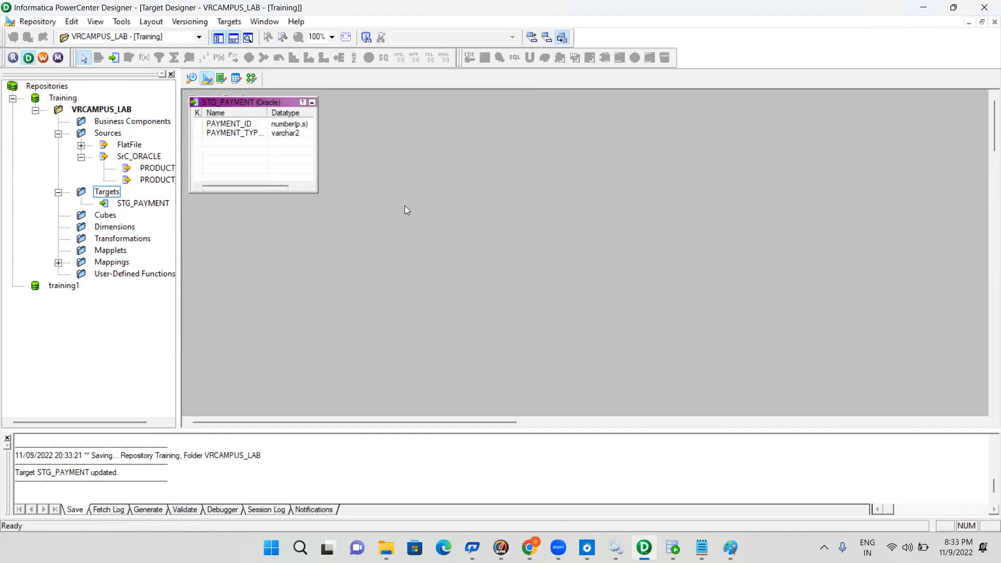
Open the Mapping Designer and add the PRODUCT and PRODUCT_COST sources to the M_STG_PRODUCT_LOAD mapping
click(253, 79)
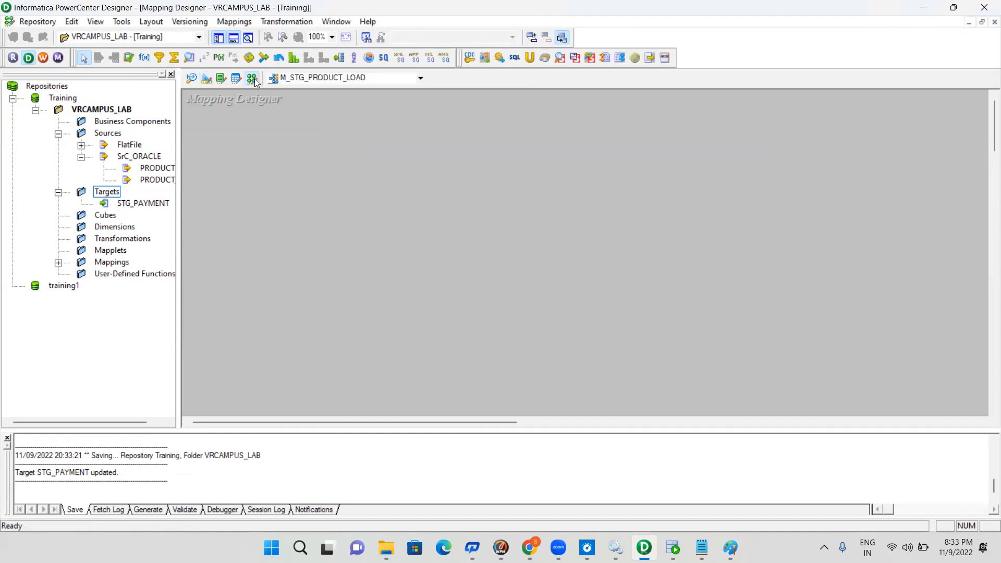
click(147, 168)
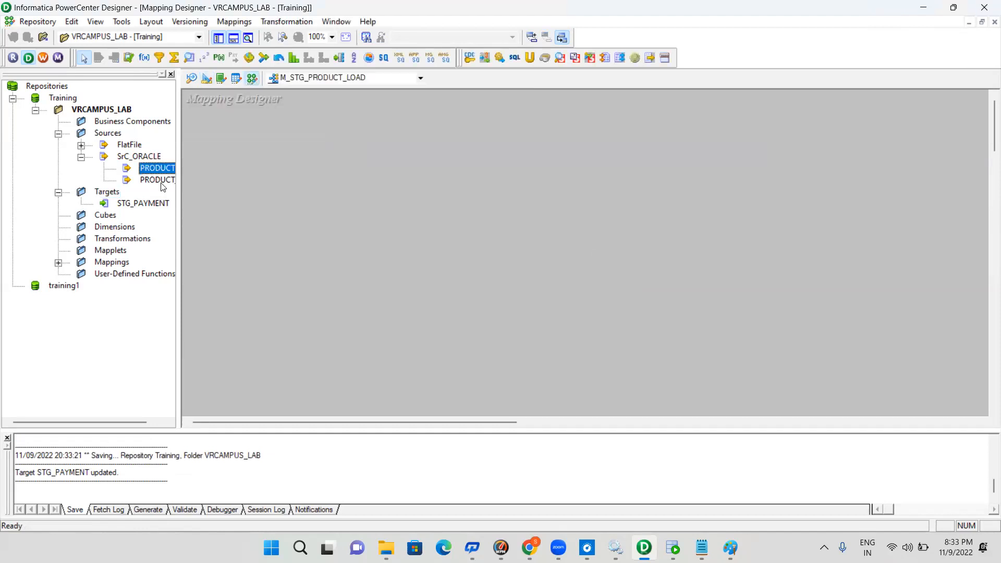
shift+click(154, 180)
drag(153, 169, 323, 158)
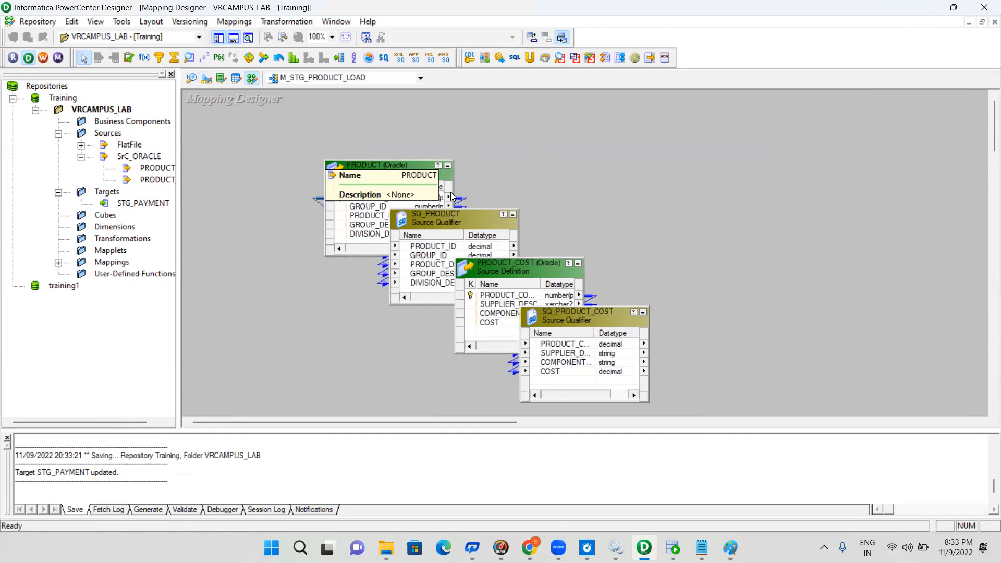
Arrange the mapping with PRODUCT_COST below PRODUCT and each source qualifier beside its own source definition
drag(465, 214, 651, 150)
drag(517, 266, 396, 290)
drag(585, 319, 666, 296)
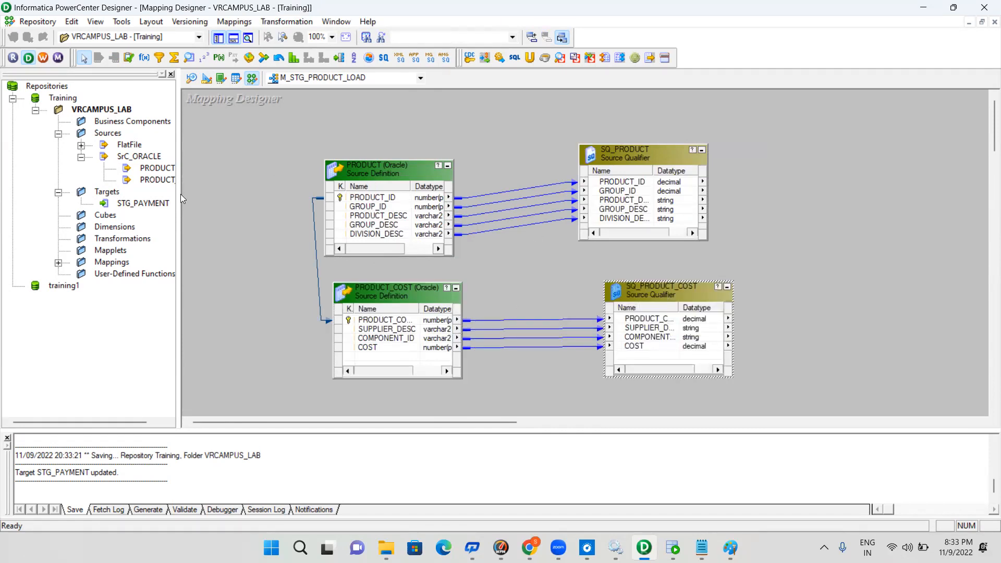
Open the Target Designer and connect to the STG_ORACLE data source for importing target tables from the database
click(133, 203)
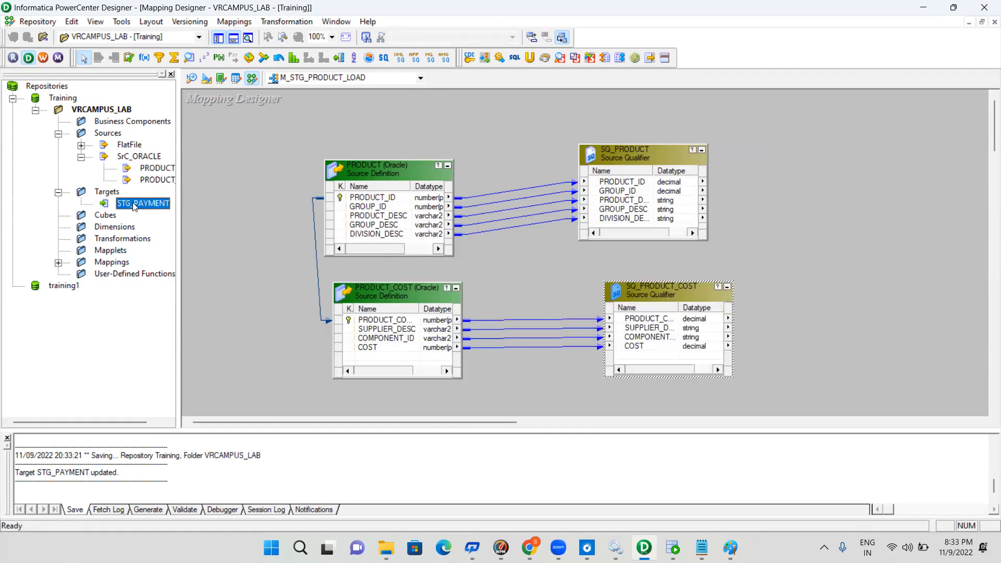
click(206, 82)
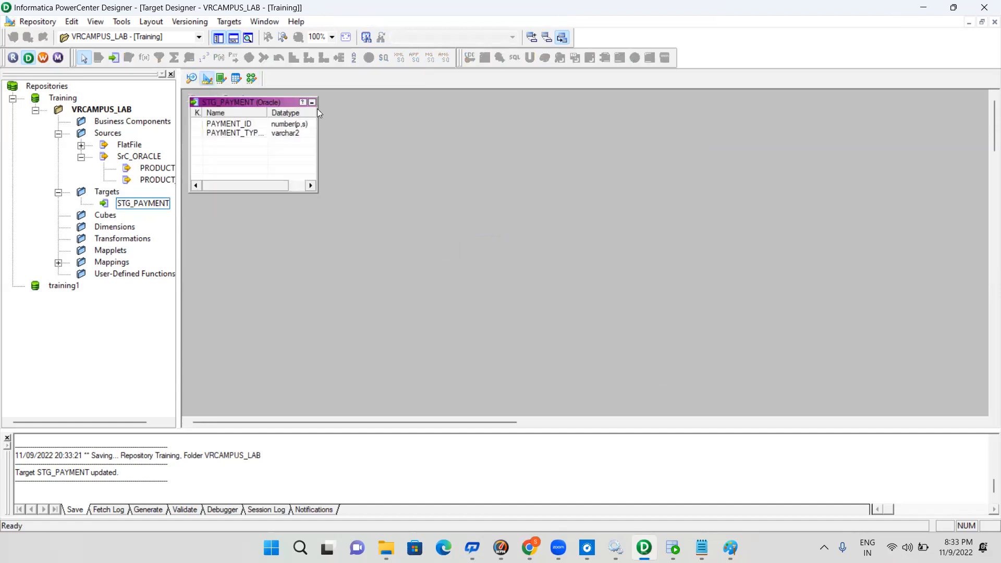
click(228, 24)
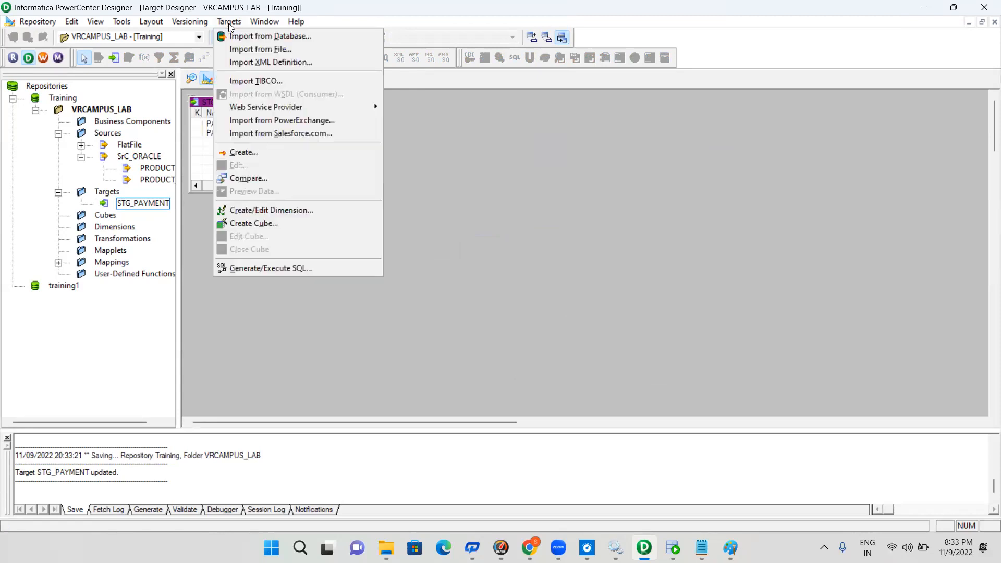
click(267, 36)
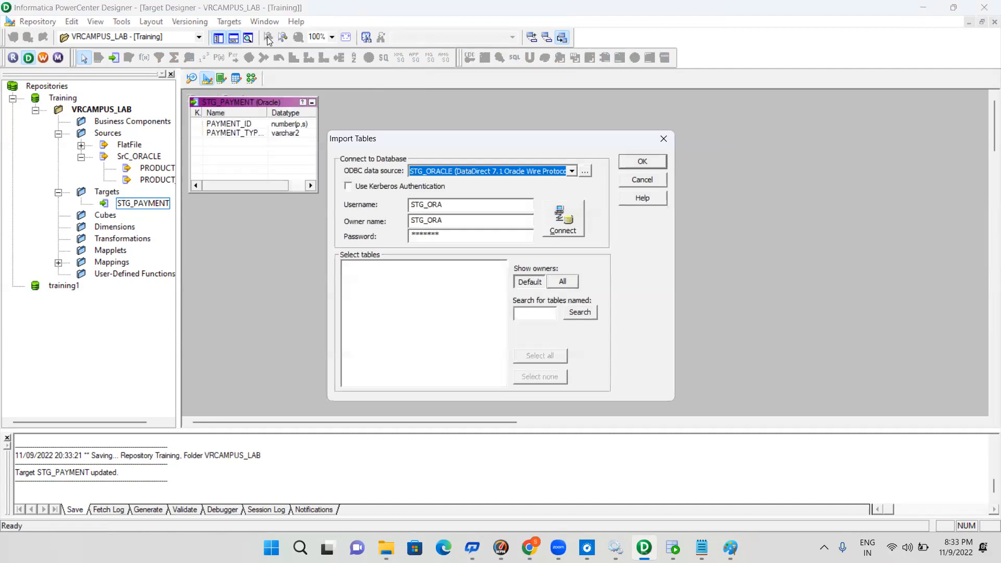
click(575, 221)
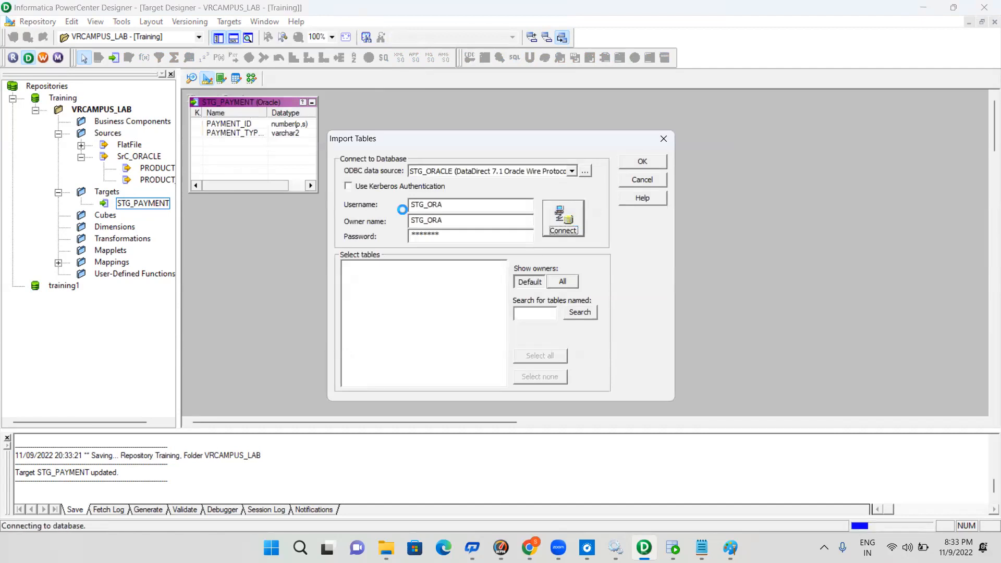
Import the STG_PRODUCT table from the STG_ORA schema as a target and save the repository changes
click(346, 267)
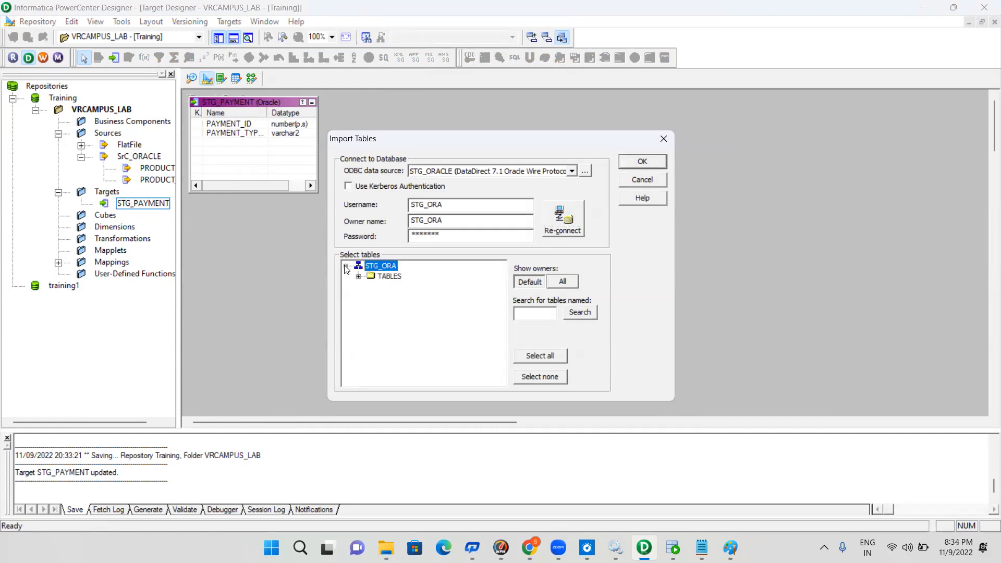
click(358, 277)
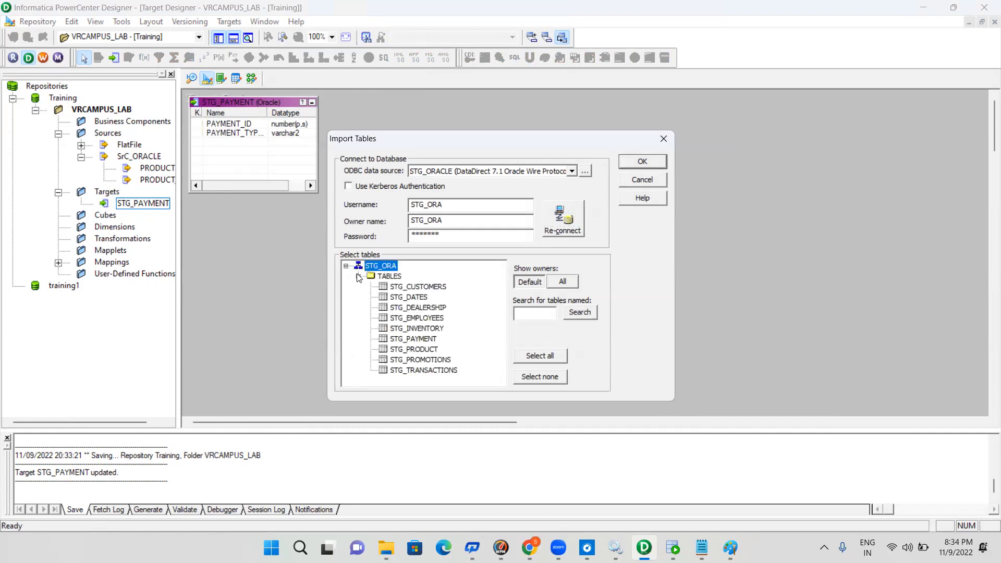
click(418, 349)
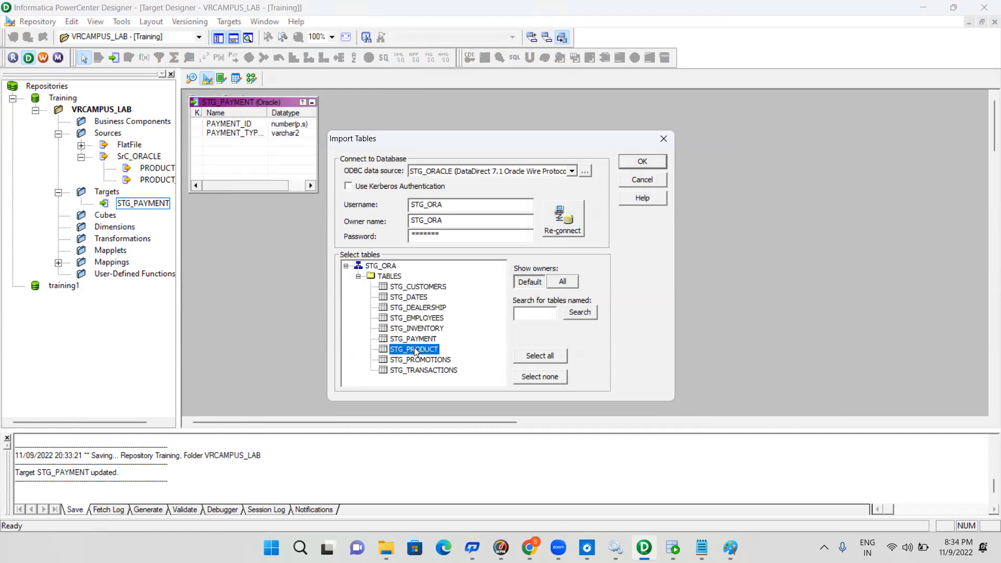
click(637, 162)
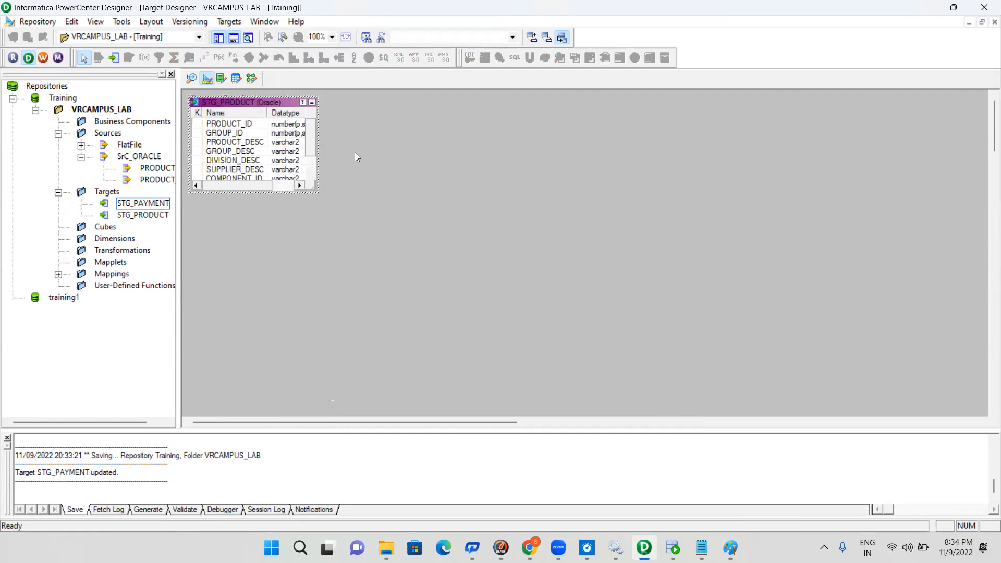
click(401, 170)
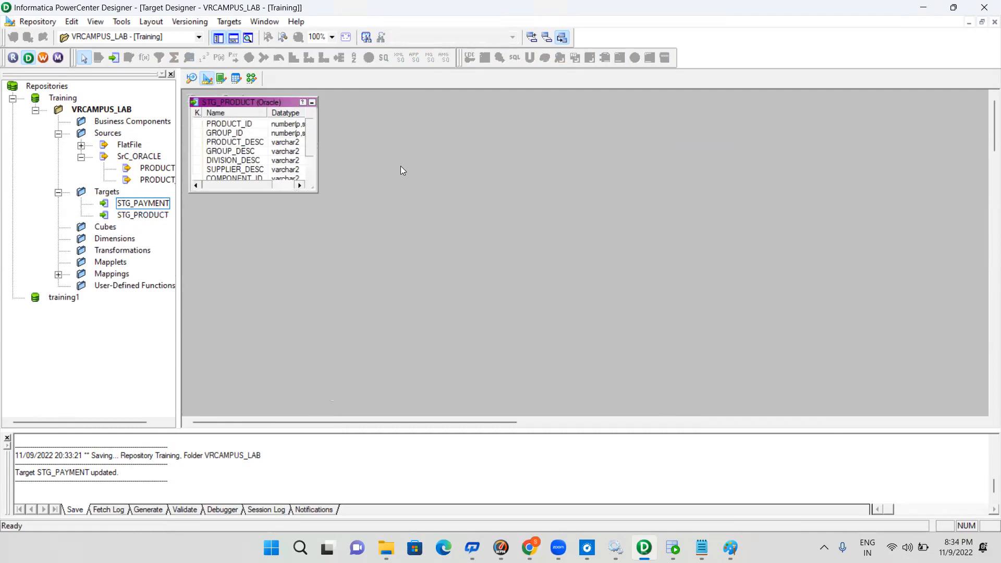
key(ctrl+s)
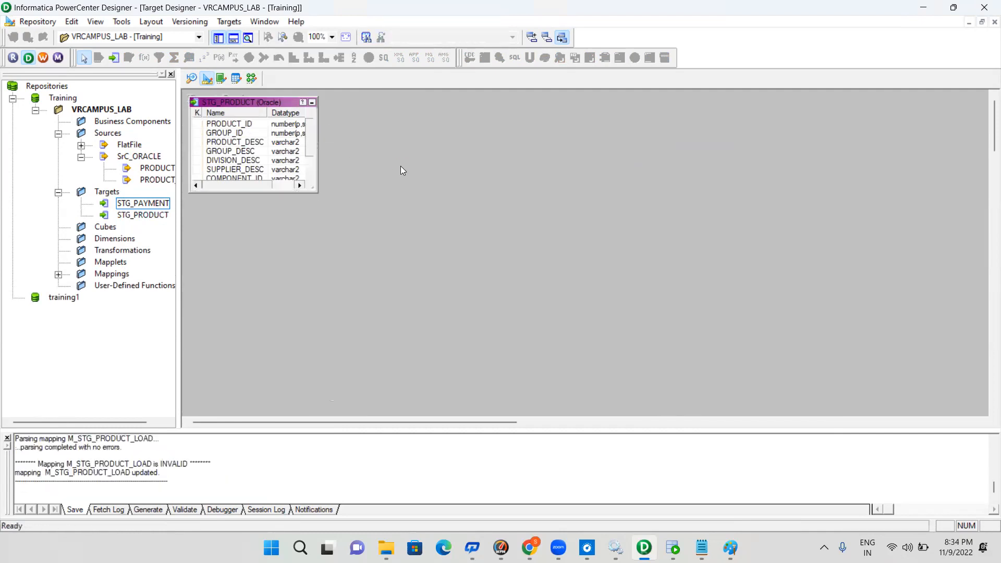
Return to the Mapping Designer and add the STG_PRODUCT target to the mapping beyond the source qualifiers
click(251, 78)
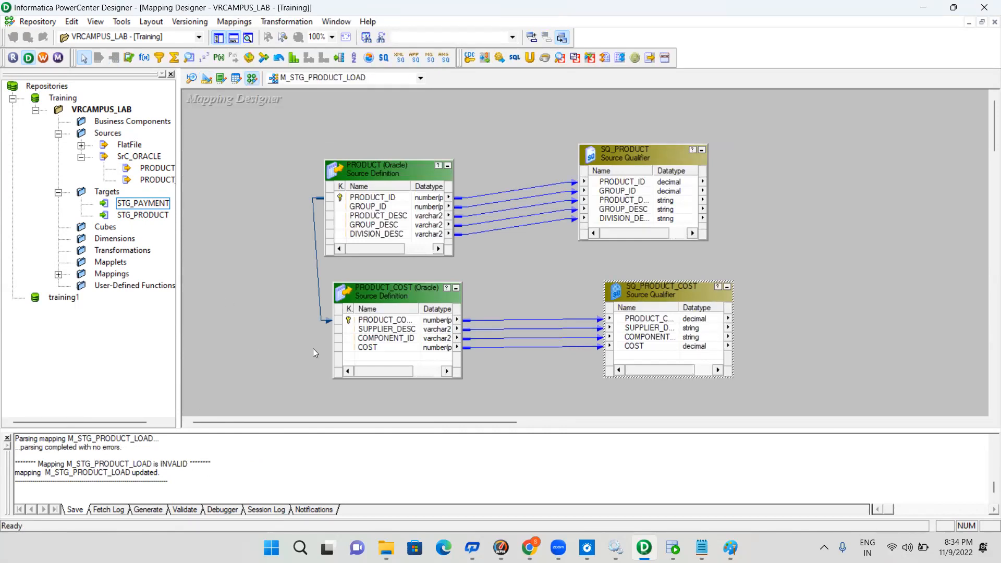
click(145, 219)
drag(382, 214, 860, 150)
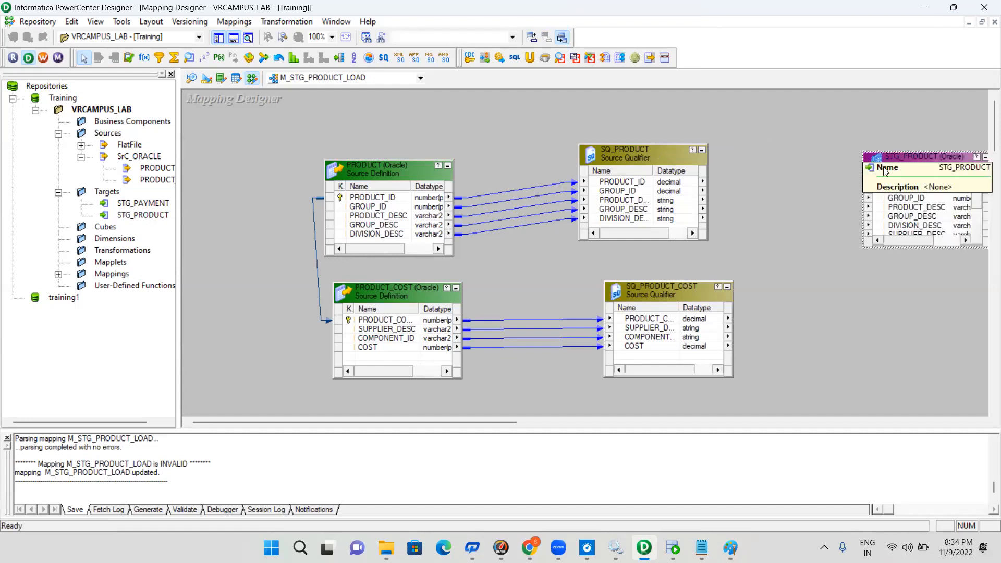
click(658, 294)
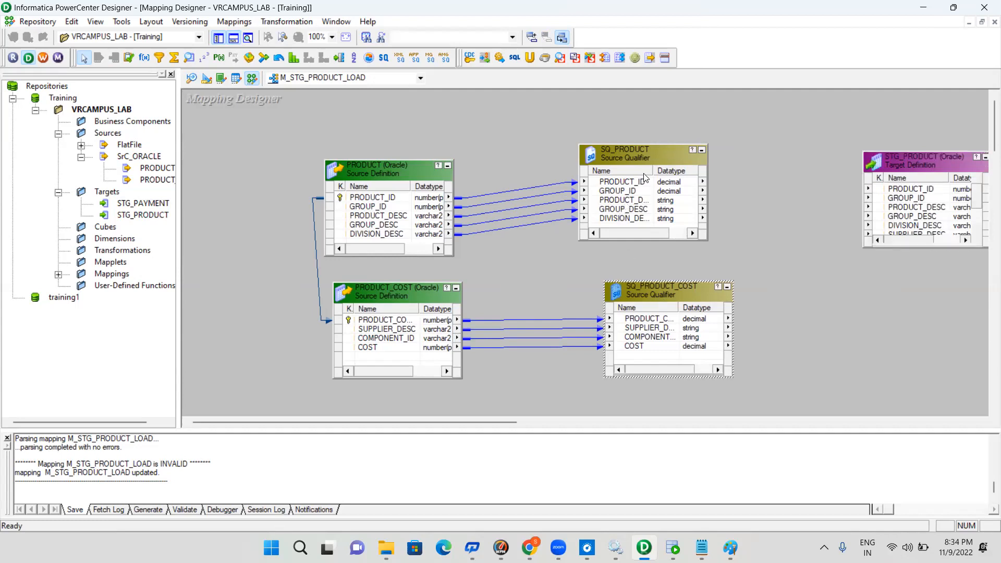
click(398, 170)
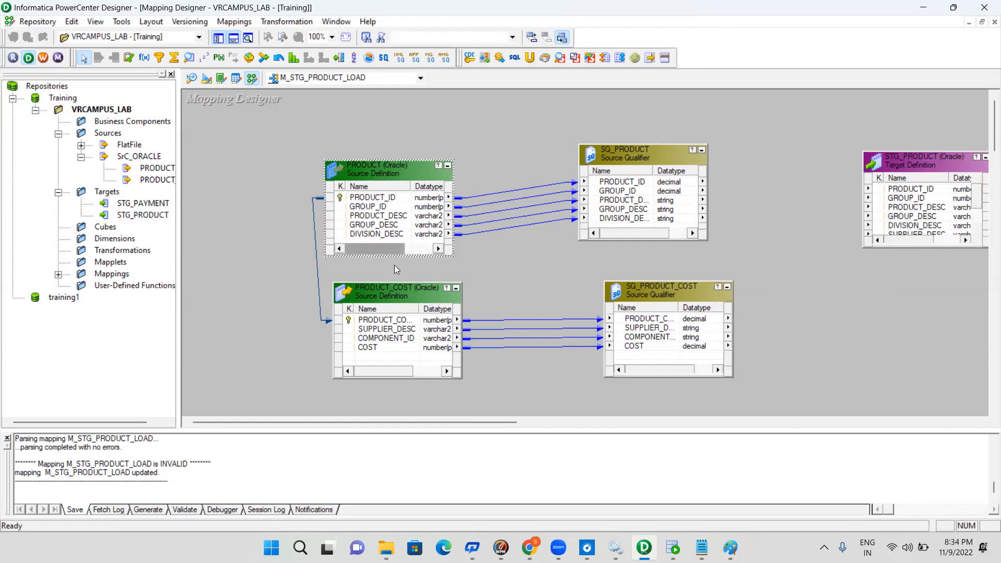
click(394, 295)
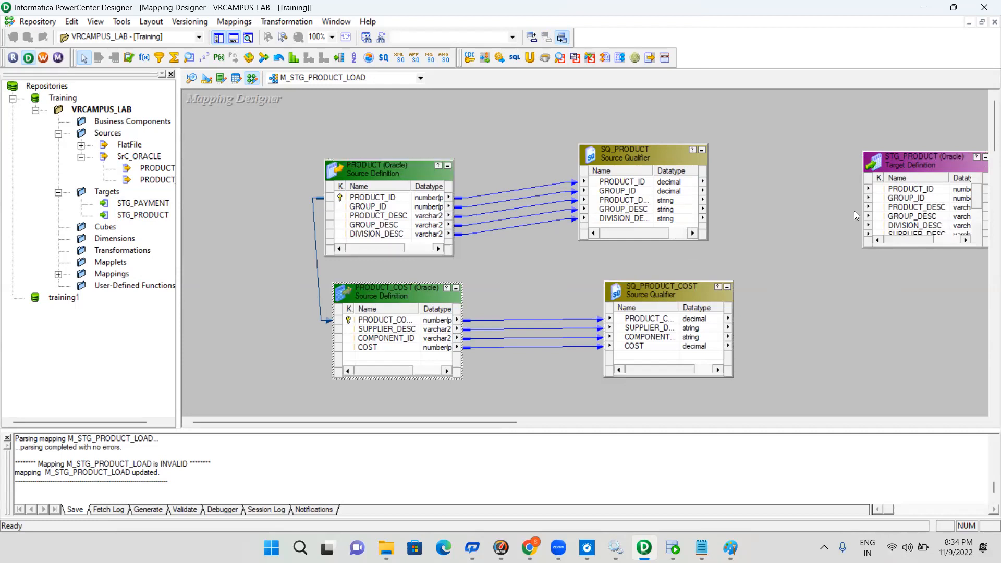
click(869, 212)
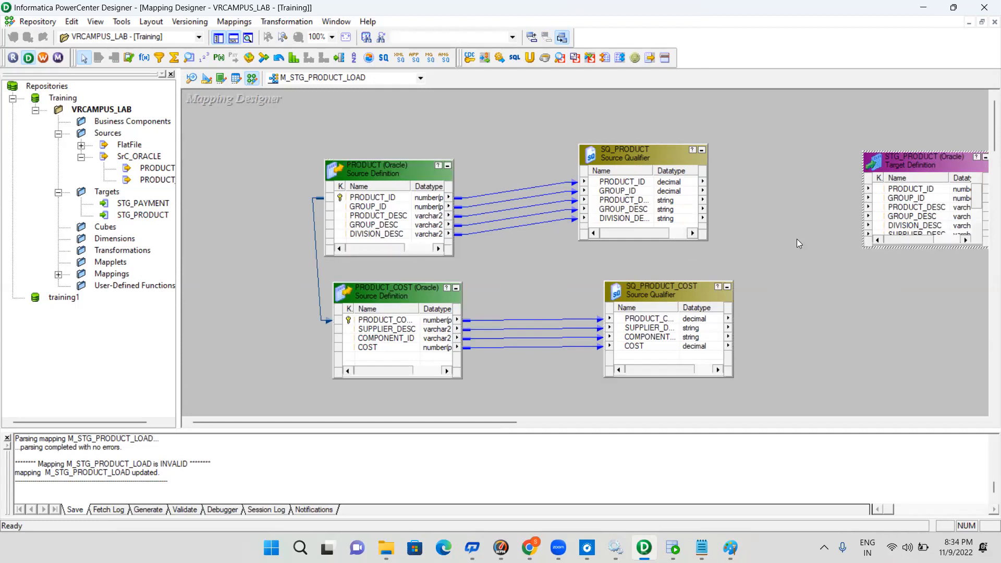
Delete the SQ_PRODUCT_COST source qualifier from the M_STG_PRODUCT_LOAD mapping
click(671, 293)
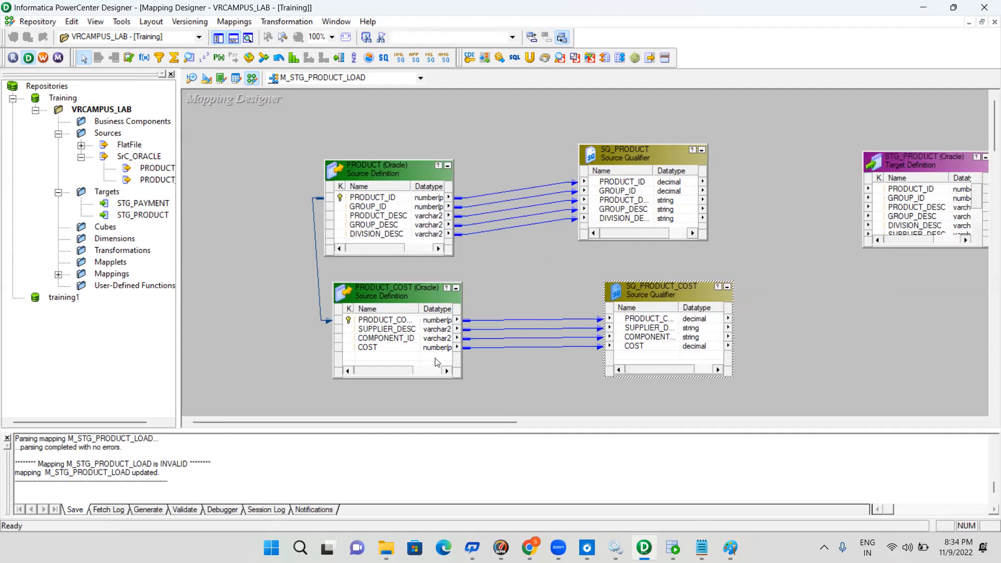
key(Delete)
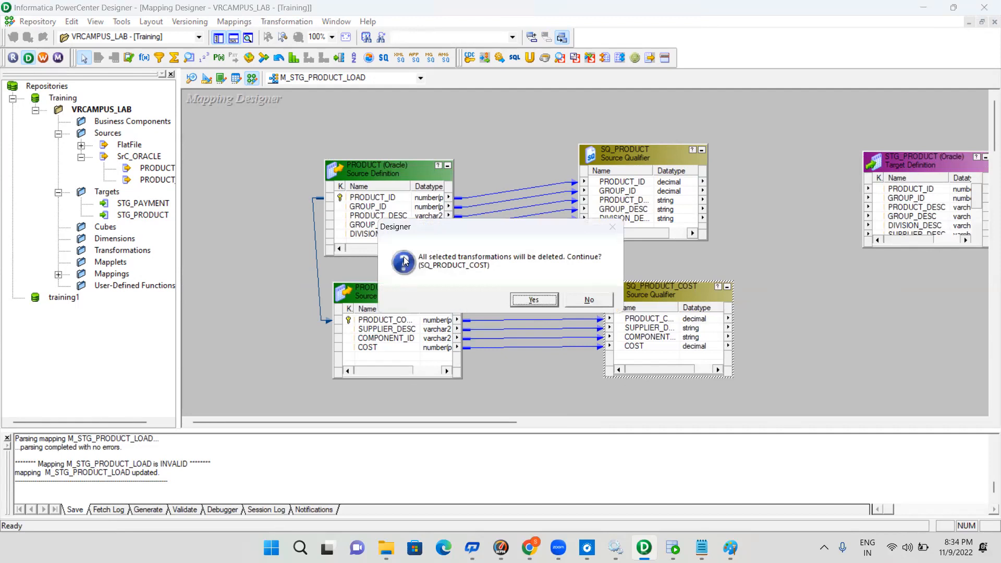
click(540, 301)
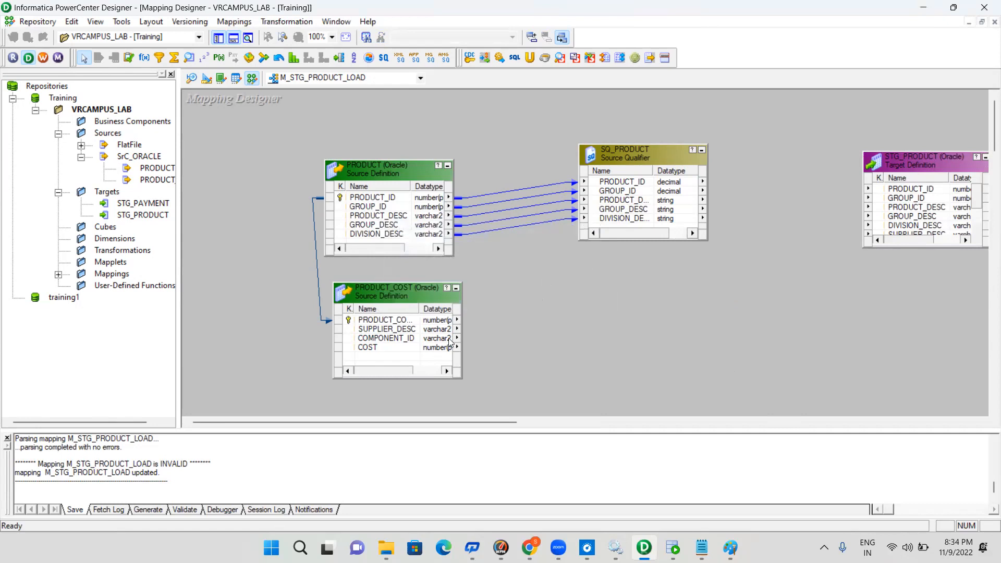
Widen the Name column of the PRODUCT_COST source and lengthen the SQ_PRODUCT source qualifier to make room for more ports
double_click(418, 308)
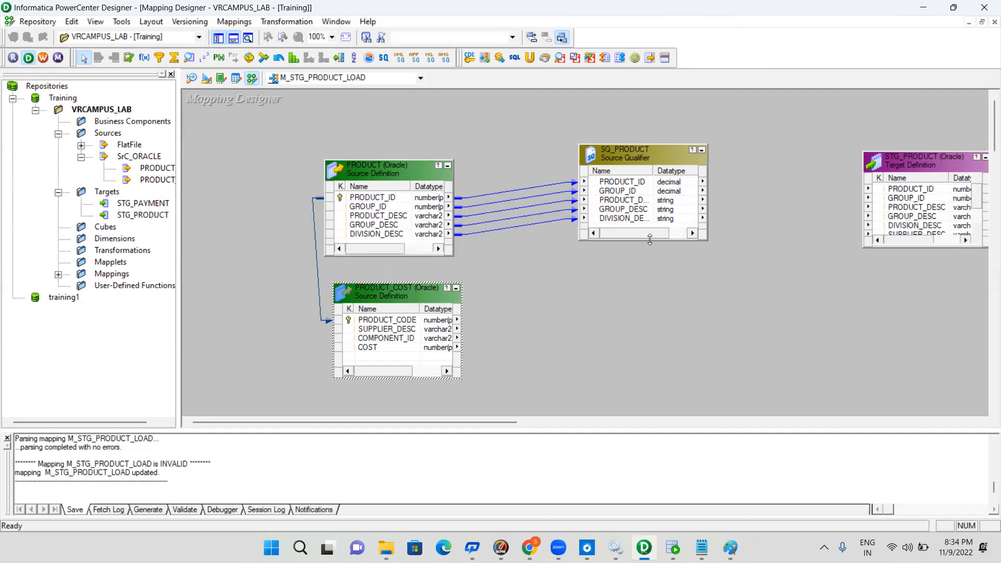
drag(650, 240, 648, 299)
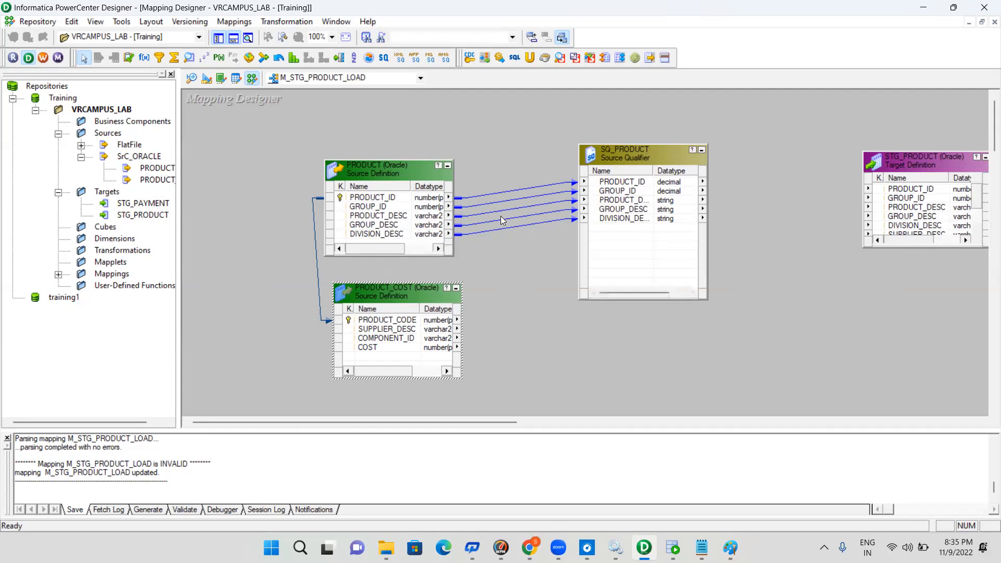
click(400, 321)
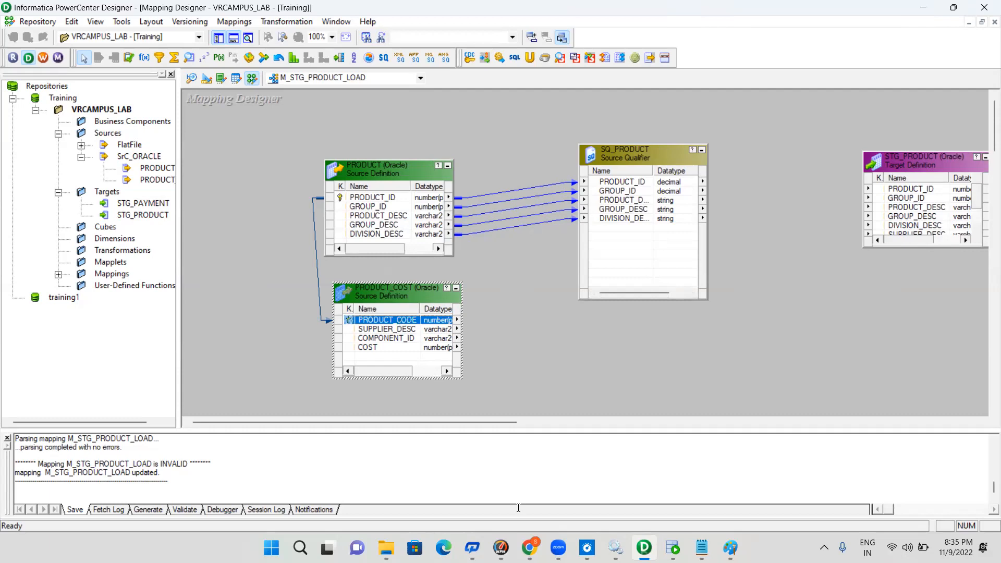
Switch to Oracle SQL Developer and run select * from product on the SRC_ORA connection to check the PRODUCT_ID values
mouse_move(675, 548)
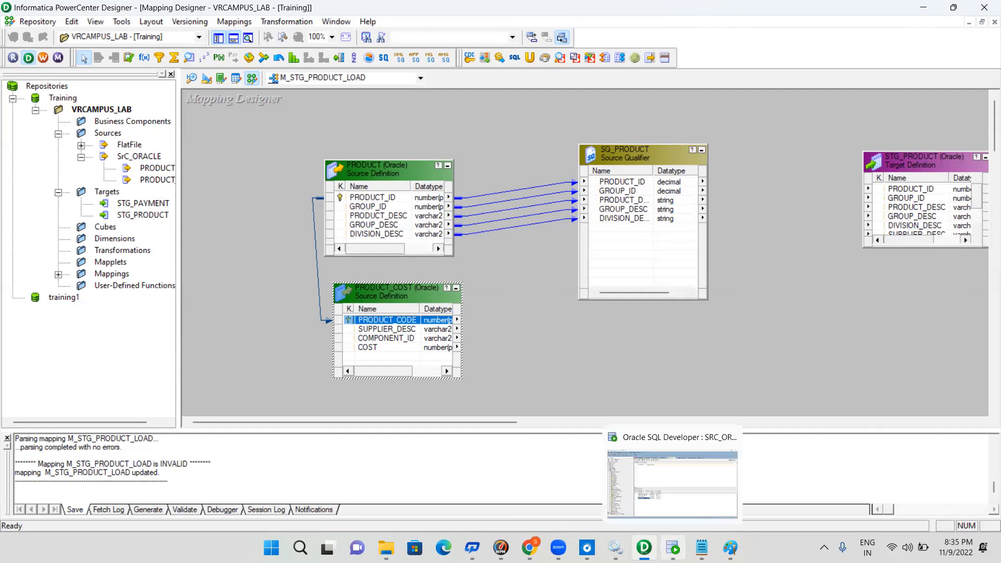
click(645, 440)
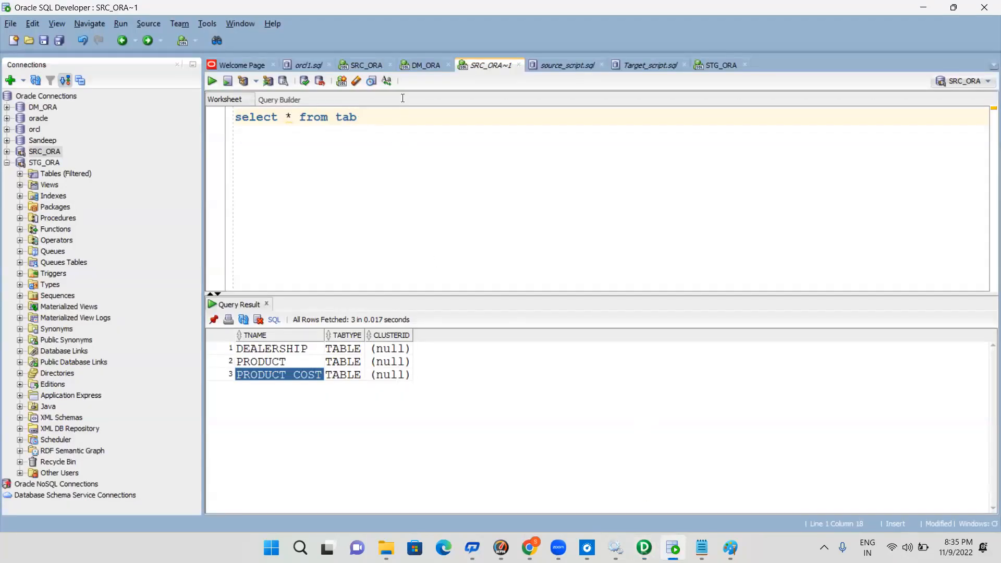
key(BackSpace)
key(BackSpace)
key(BackSpace)
key(BackSpace)
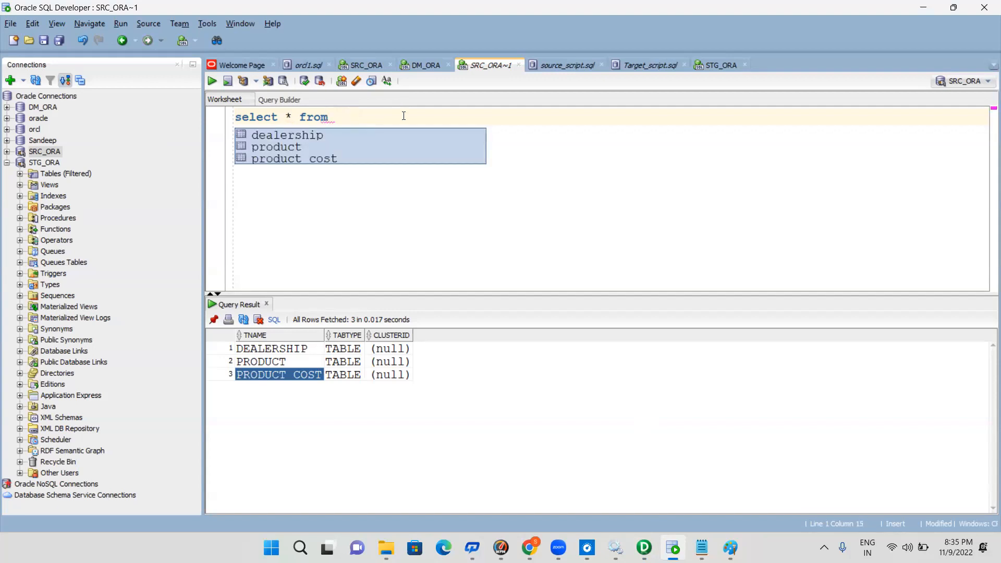
click(315, 147)
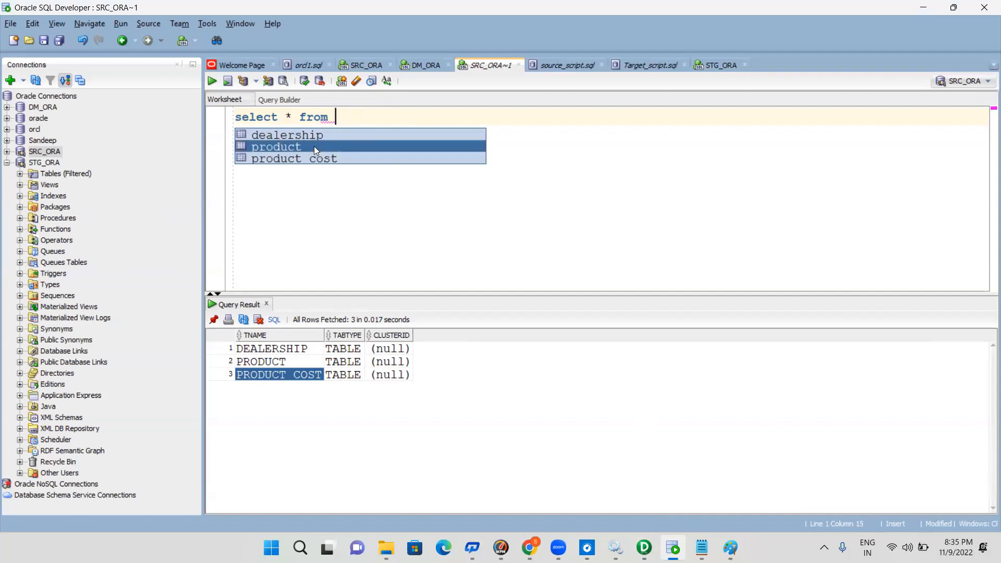
double_click(299, 147)
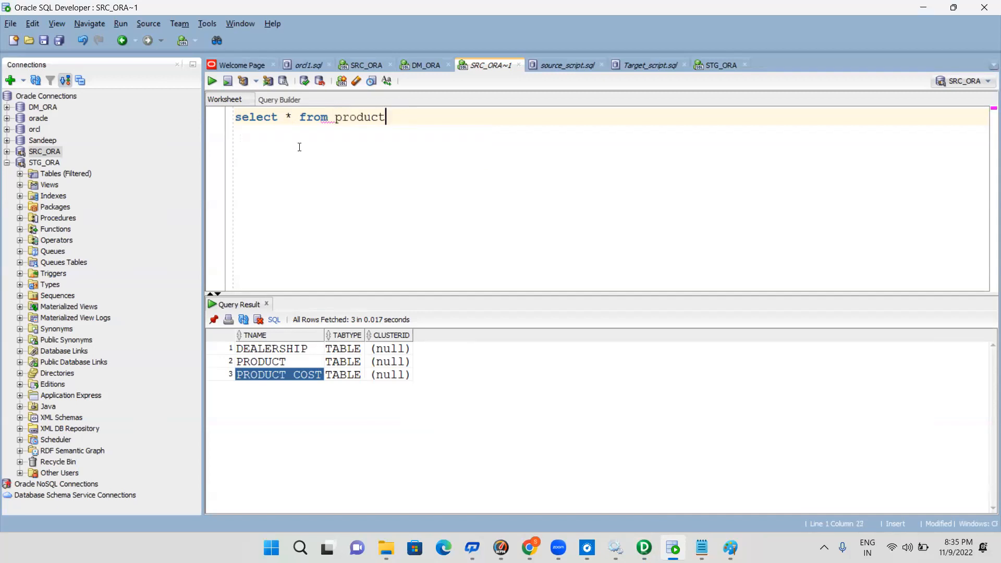
key(BackSpace)
key(Return)
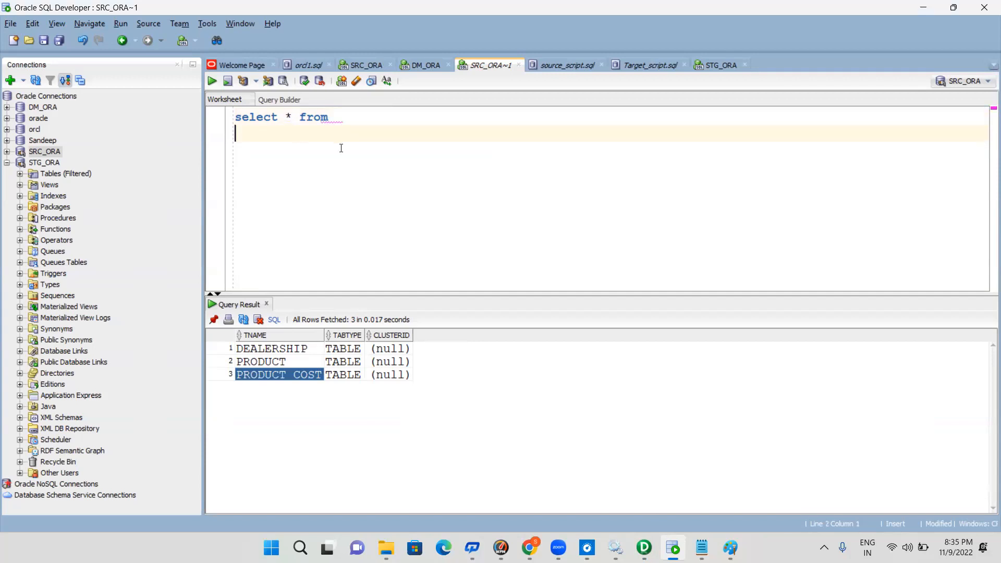
key(ctrl+z)
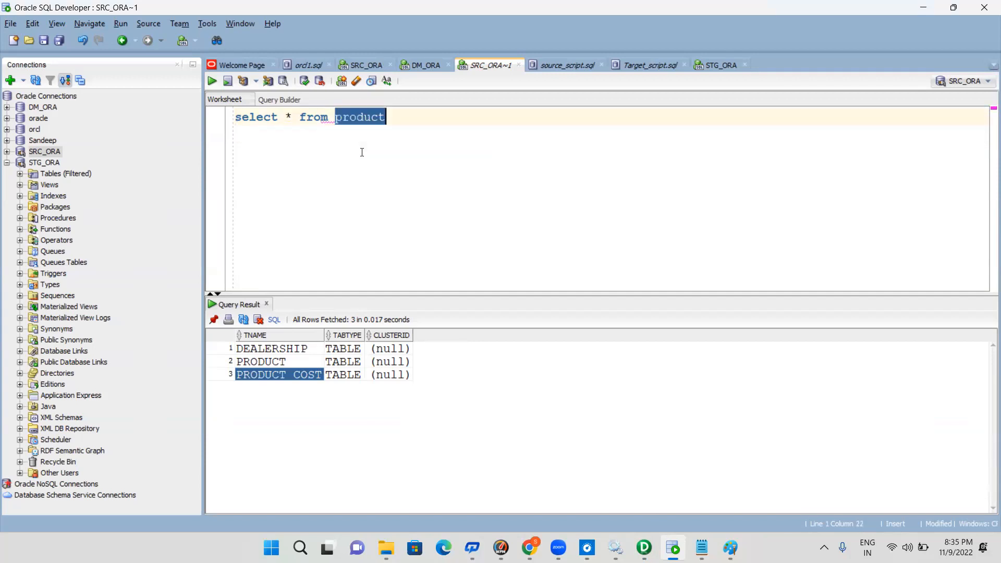
click(406, 138)
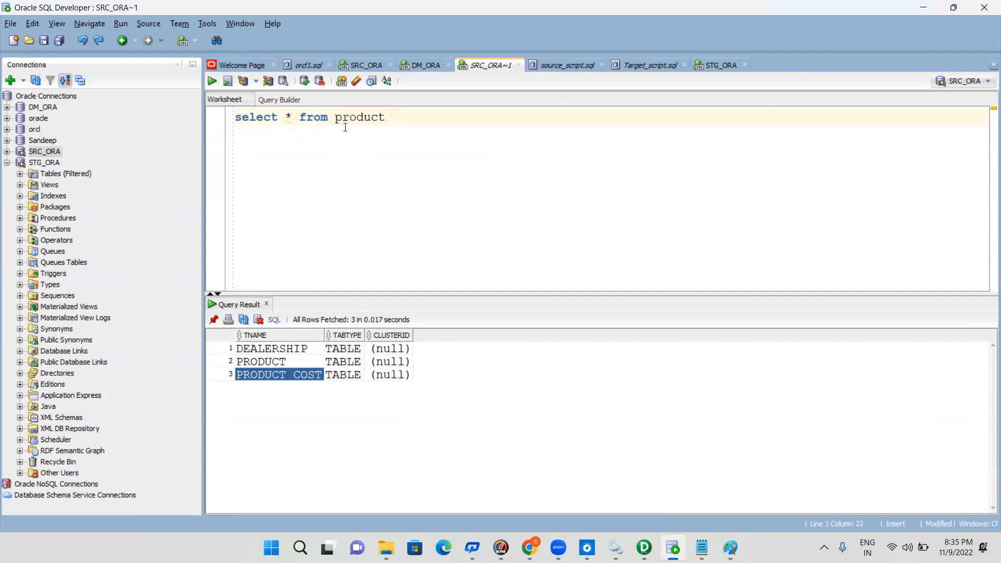
click(213, 81)
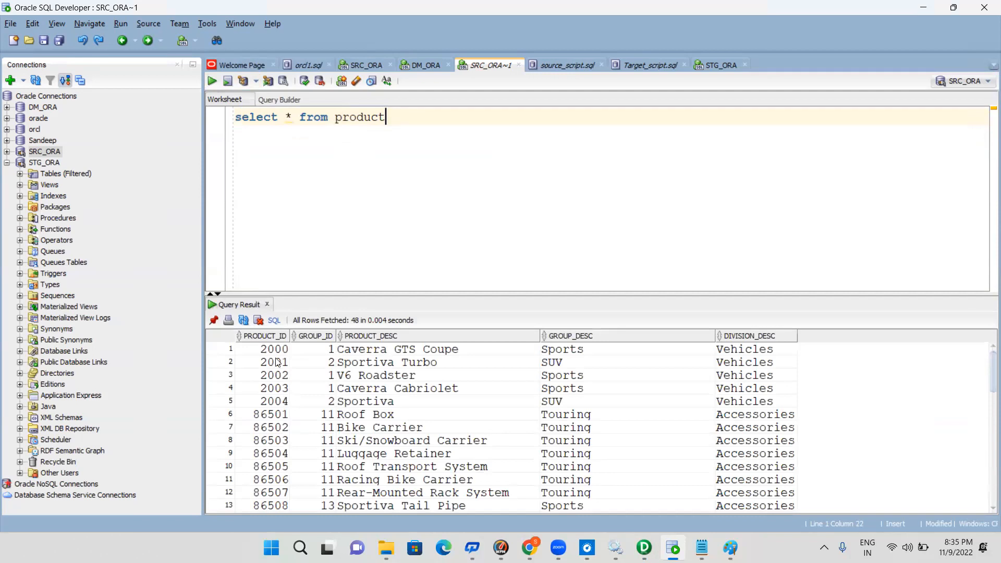
click(277, 363)
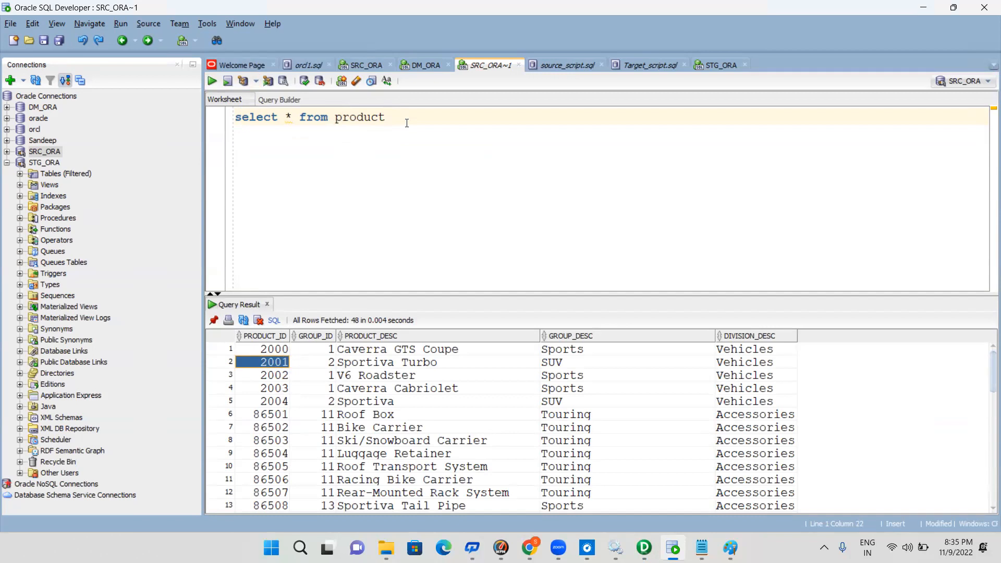
Change the query to select * from product_COST and run it to check the PRODUCT_CODE values
text(_COST)
click(211, 81)
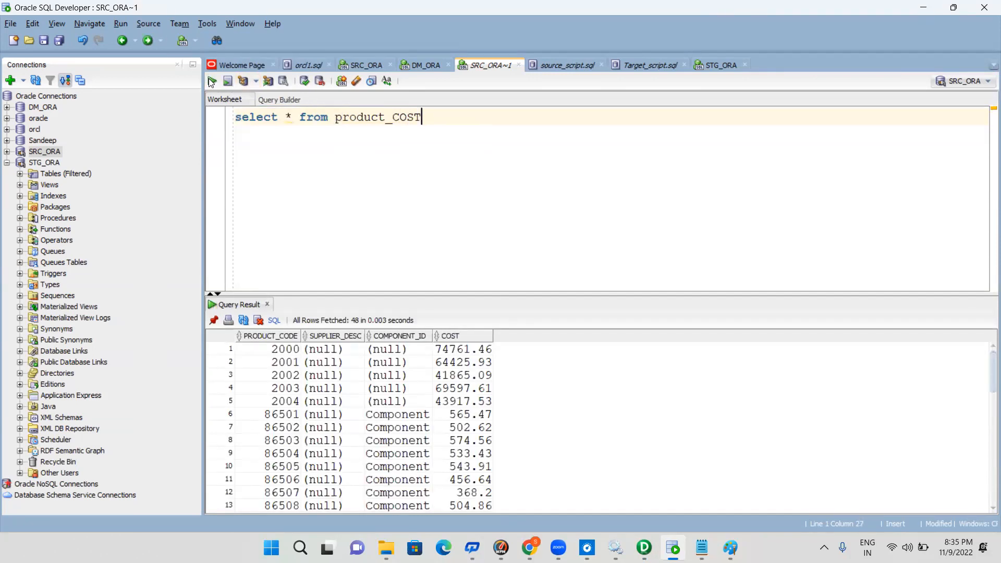
click(290, 350)
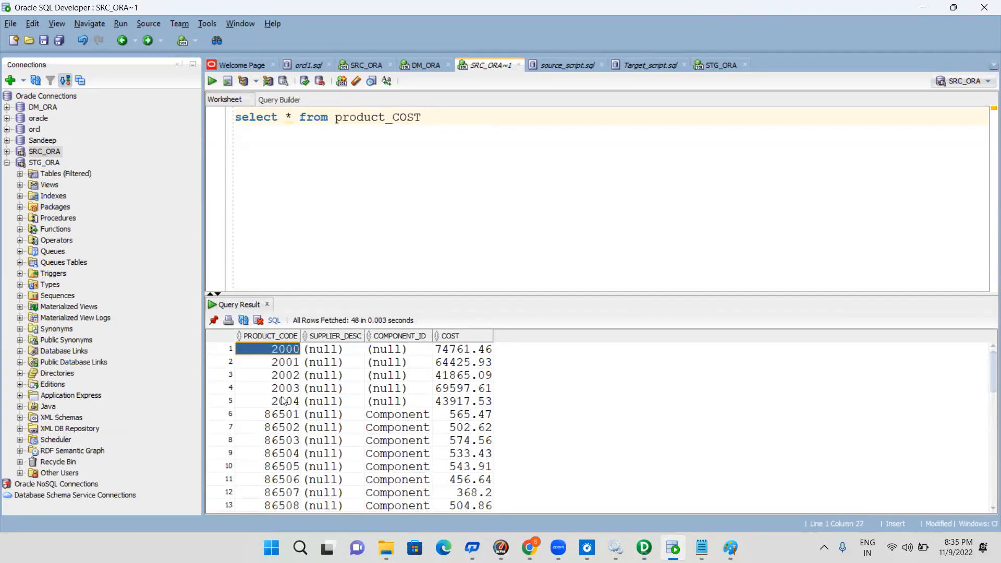
Highlight the first five PRODUCT_CODE values in the product_COST query result
key(shift+Down)
key(shift+Down)
key(shift+Down)
key(shift+Down)
Alias product_COST as A and add the PRODUCT table with alias B to the query's from clause
click(448, 113)
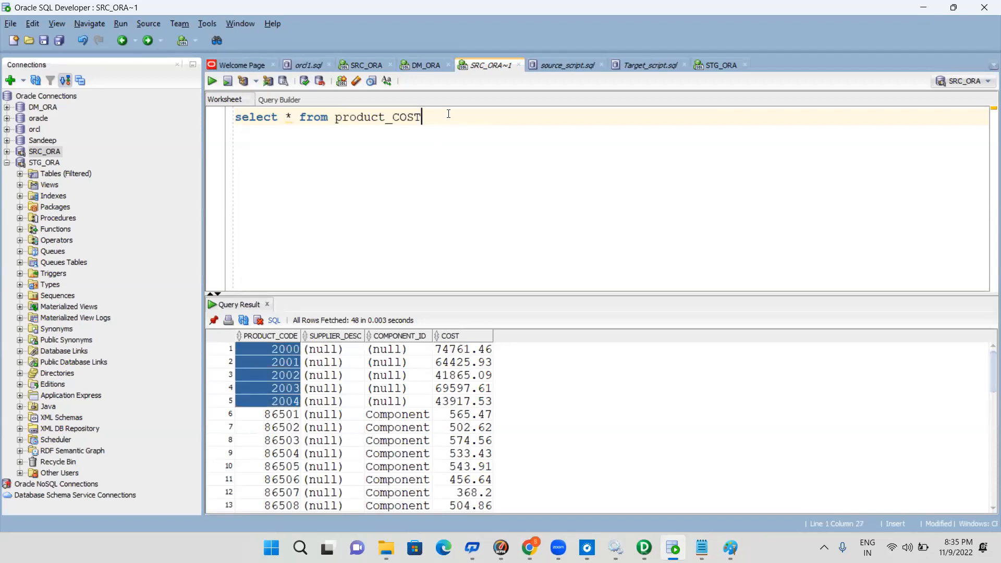
text(A,)
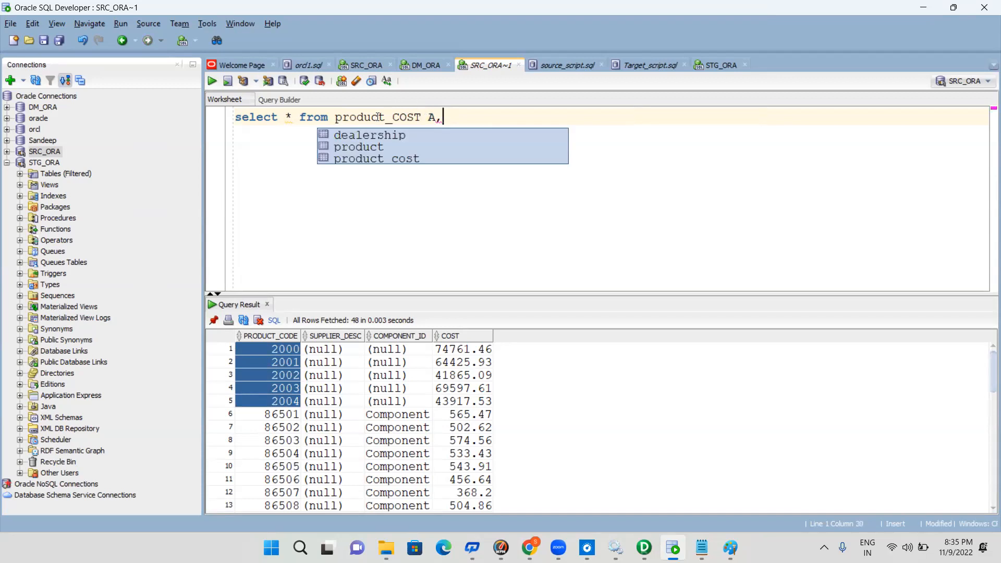
key(Escape)
click(357, 117)
click(458, 118)
text(PRO)
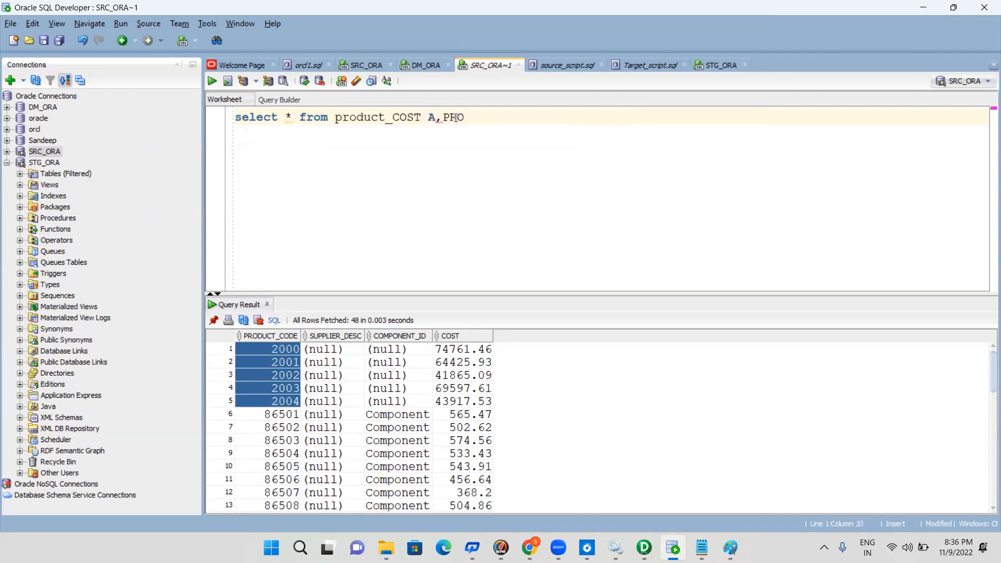
text(DUCT B where A.)
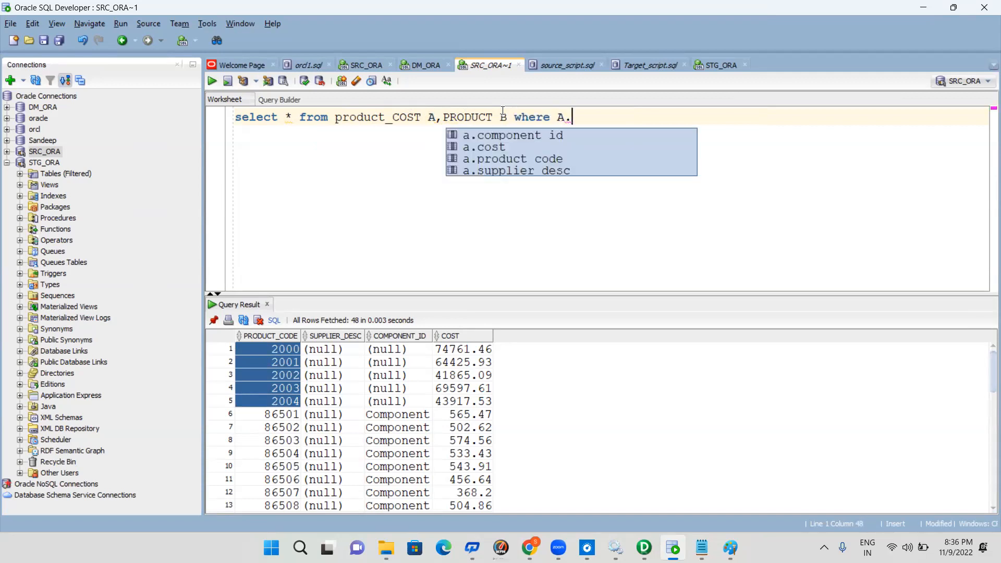
Add the join condition where a.product_code =b.product_id to the query
double_click(502, 158)
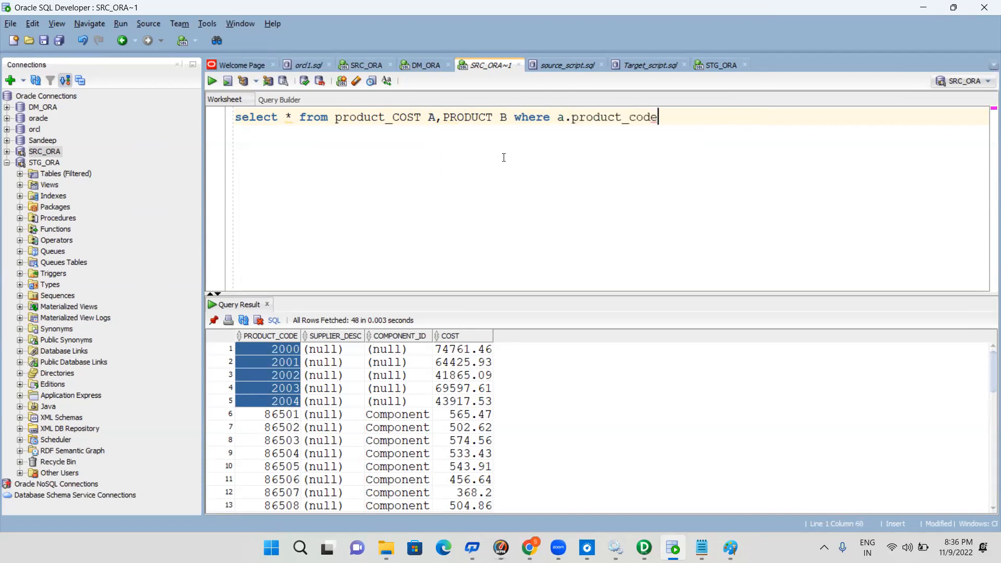
text(=B.)
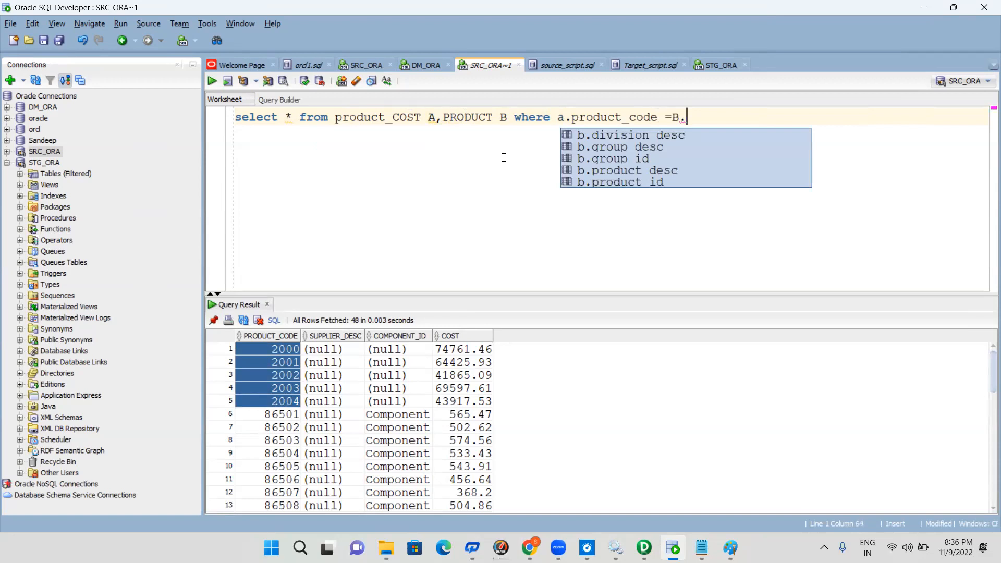
double_click(644, 179)
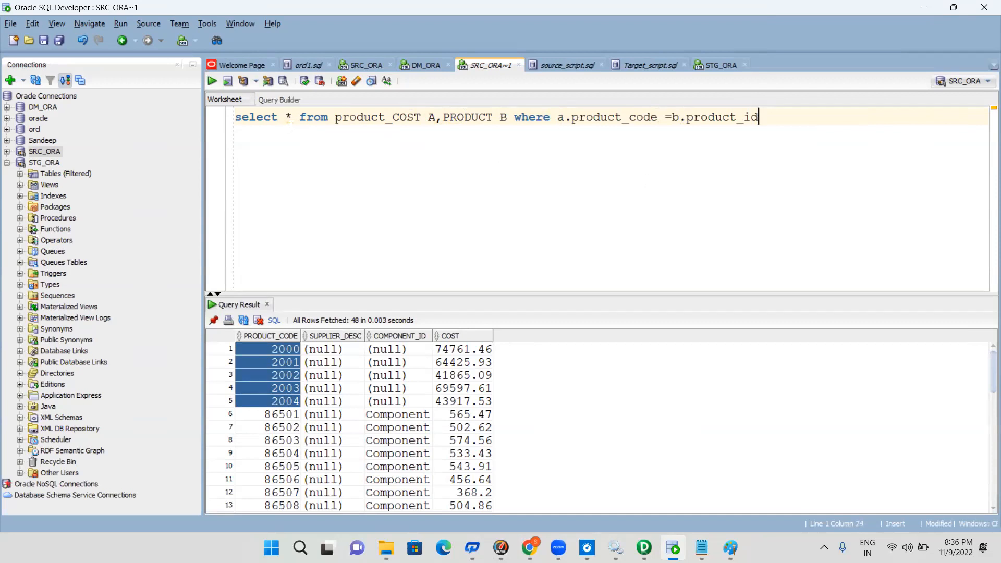
Change the query's select list to A.*,B.* and run the joined query
click(286, 117)
text(A)
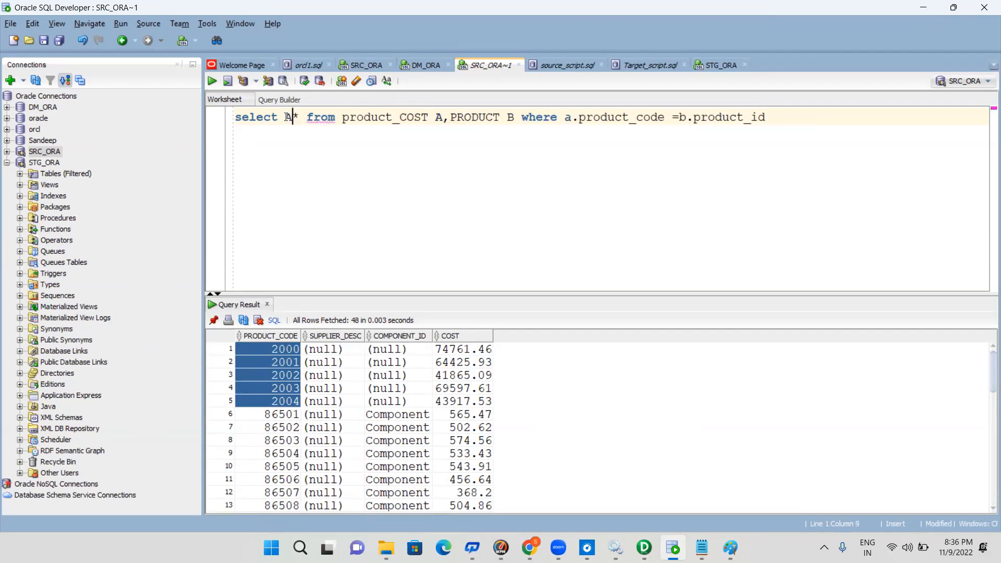
text(.)
key(Right)
text(,)
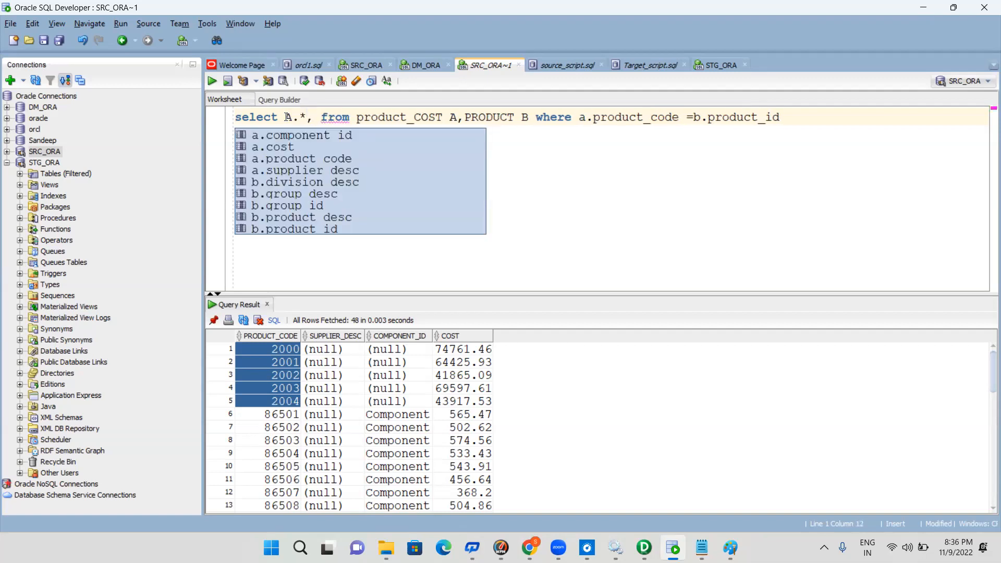
text(b.)
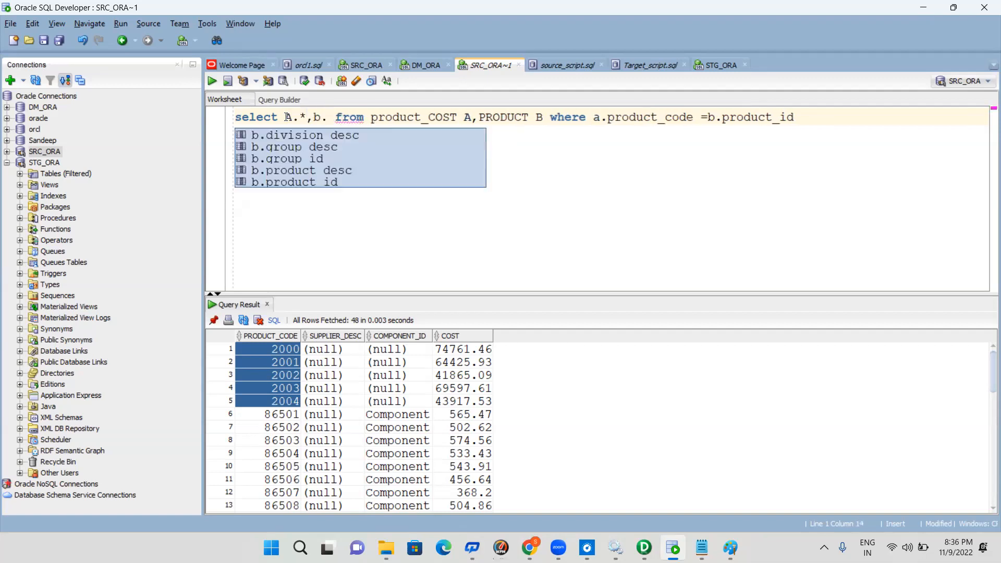
key(BackSpace)
key(BackSpace)
text(B.)
key(Escape)
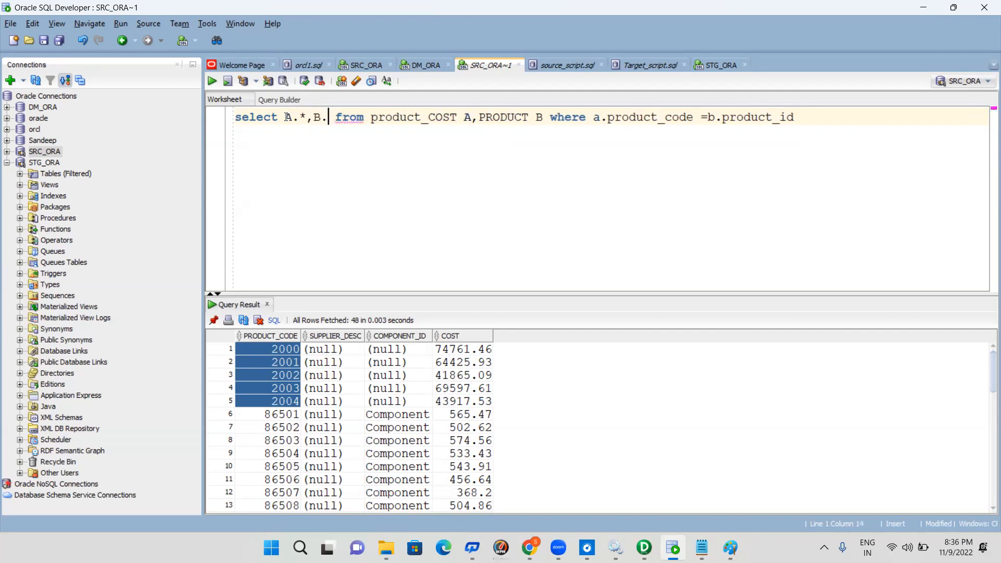
text(*)
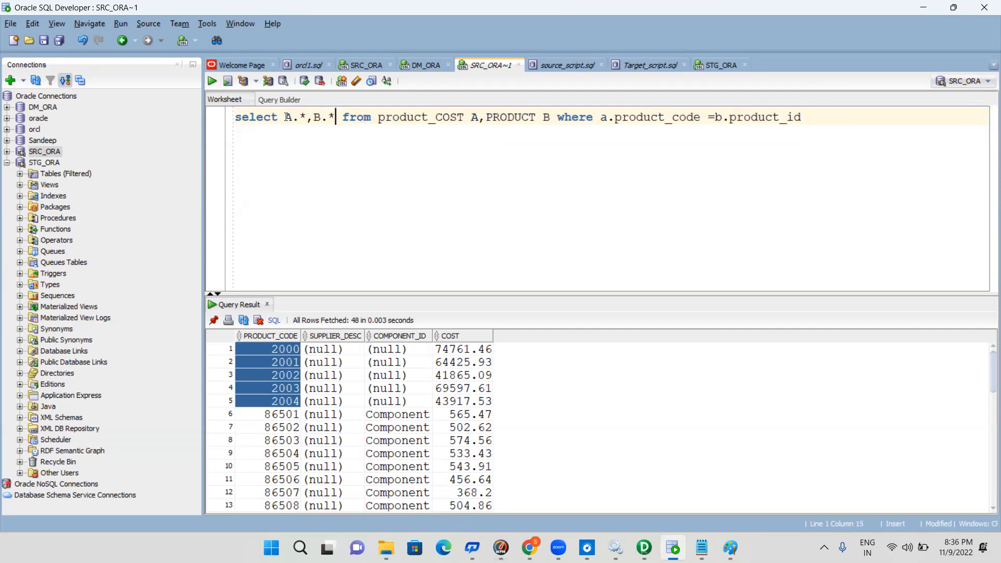
key(End)
click(213, 83)
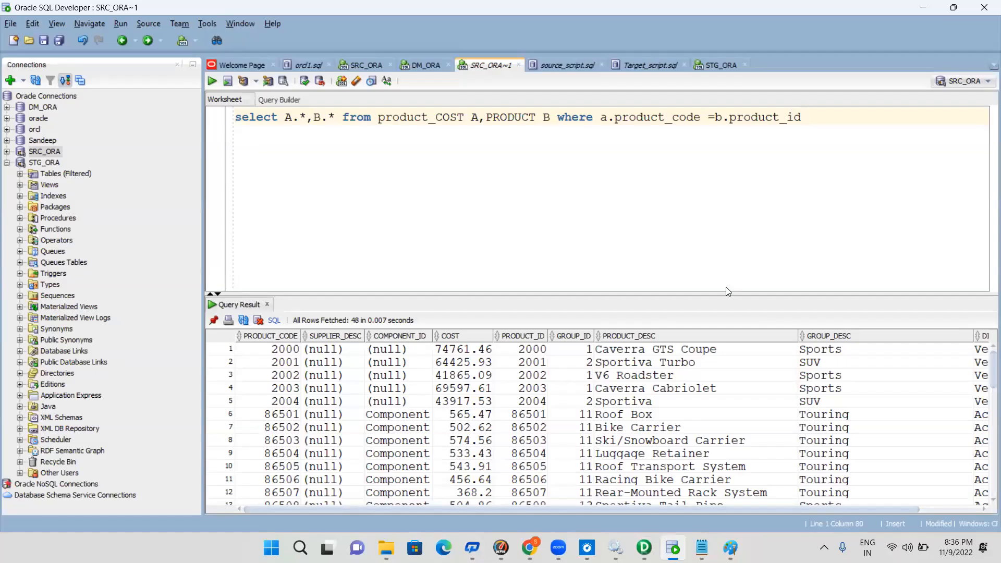
Switch to PowerCenter Designer and examine the key link from PRODUCT_ID to PRODUCT_CODE and the ports of the PRODUCT_COST source
click(645, 547)
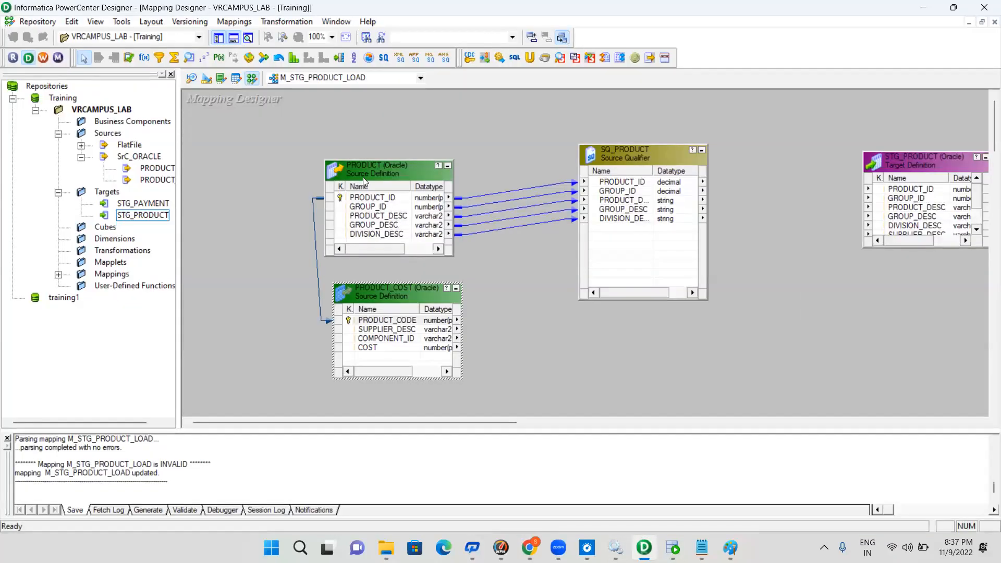
click(410, 181)
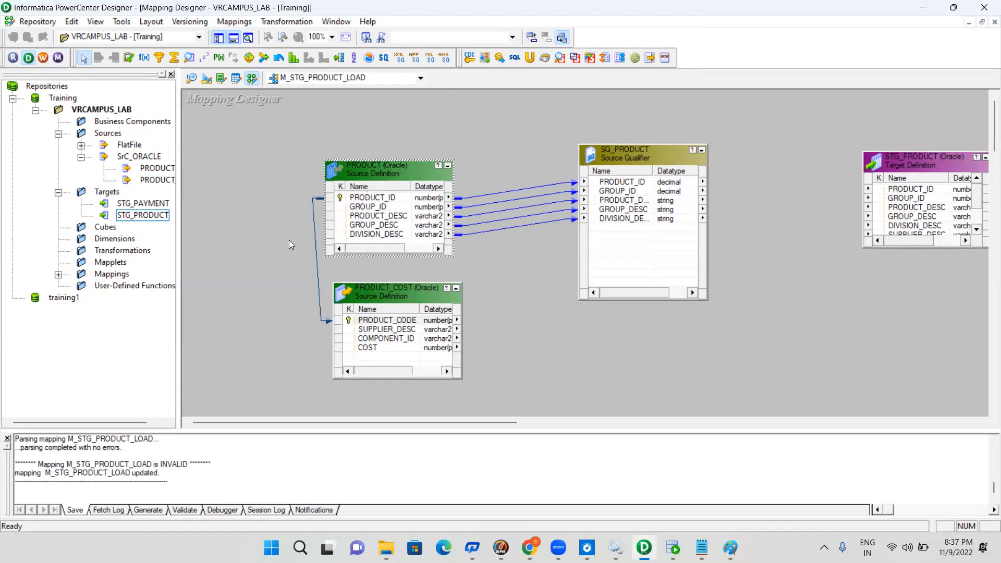
click(392, 322)
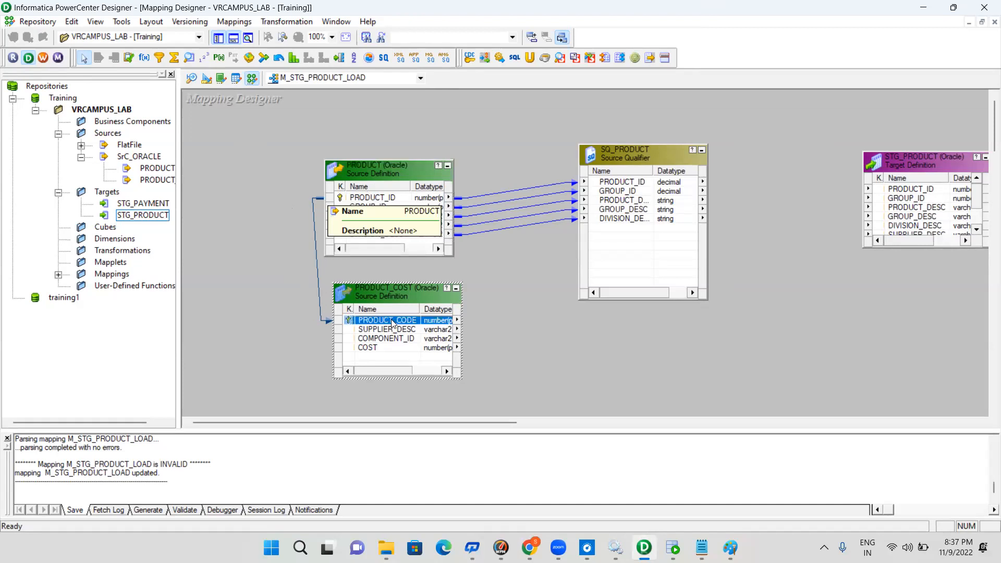
click(555, 323)
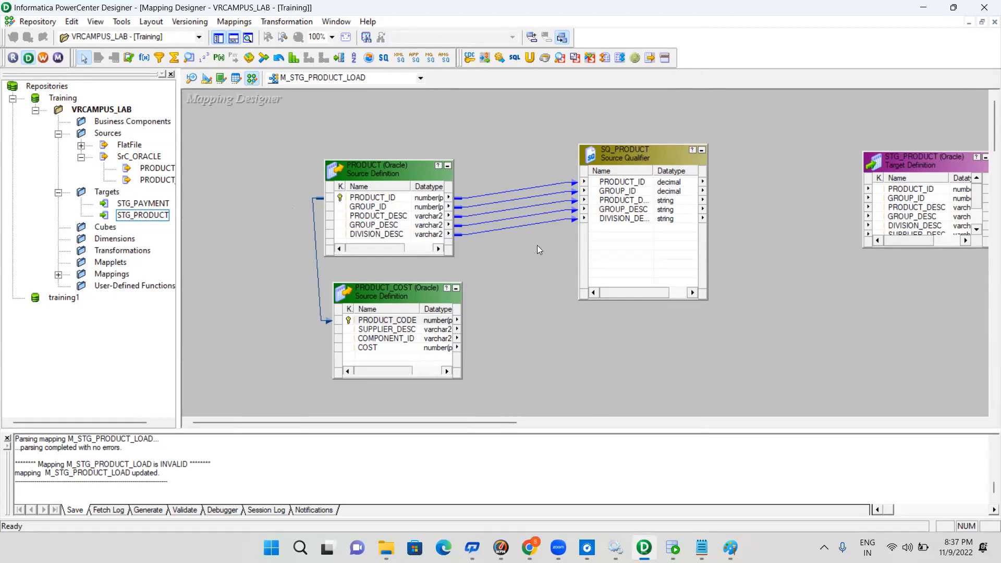
click(381, 321)
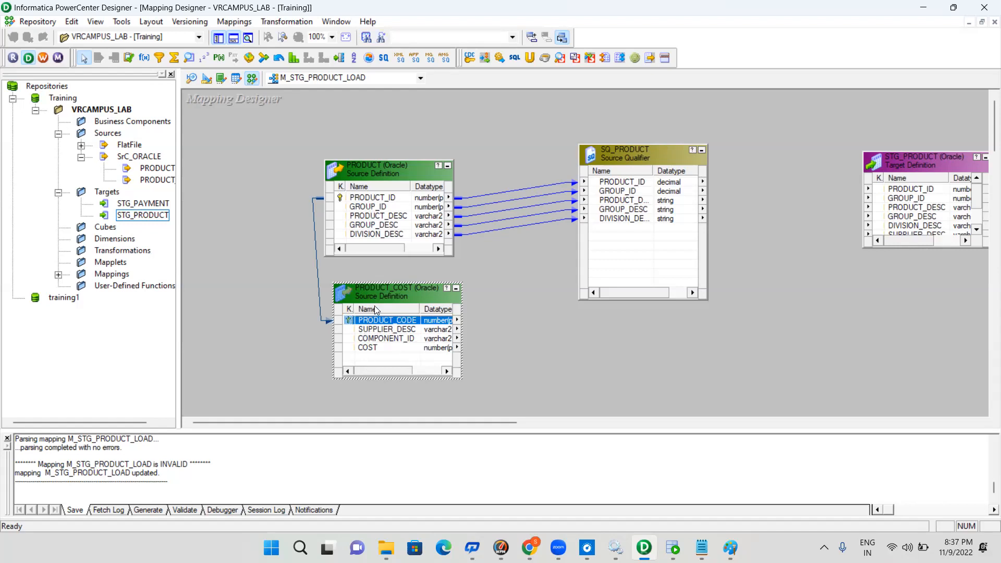
click(382, 197)
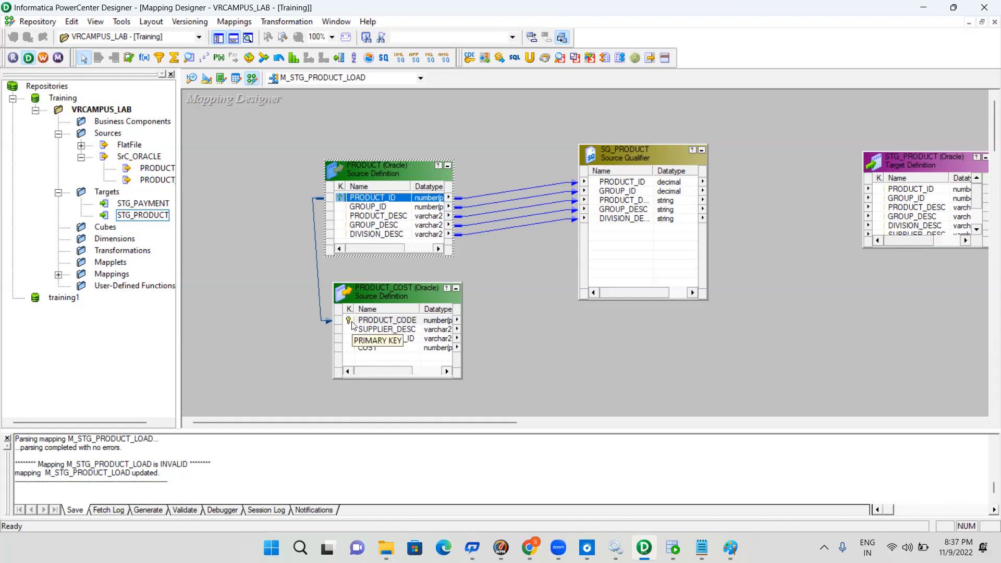
click(389, 225)
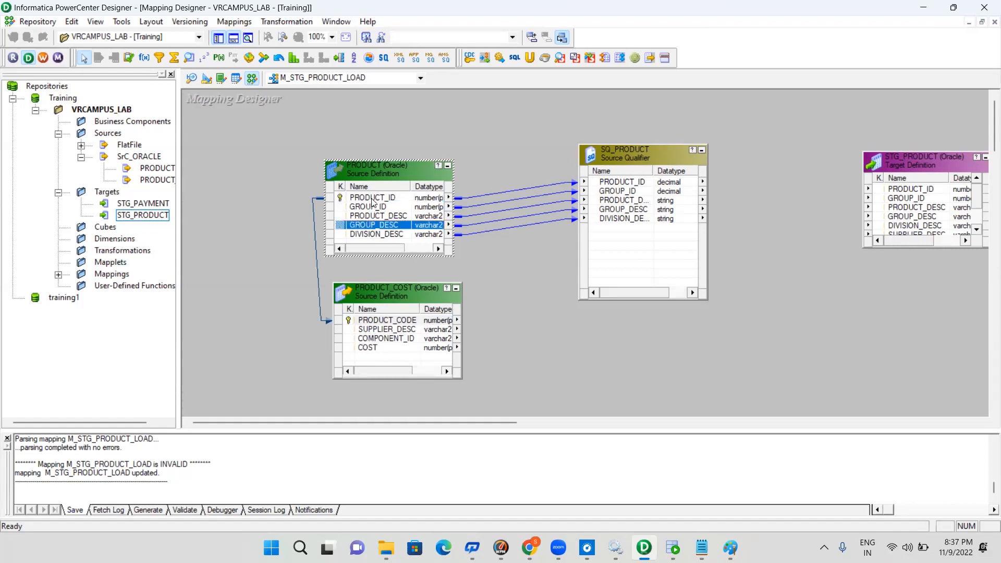
click(373, 199)
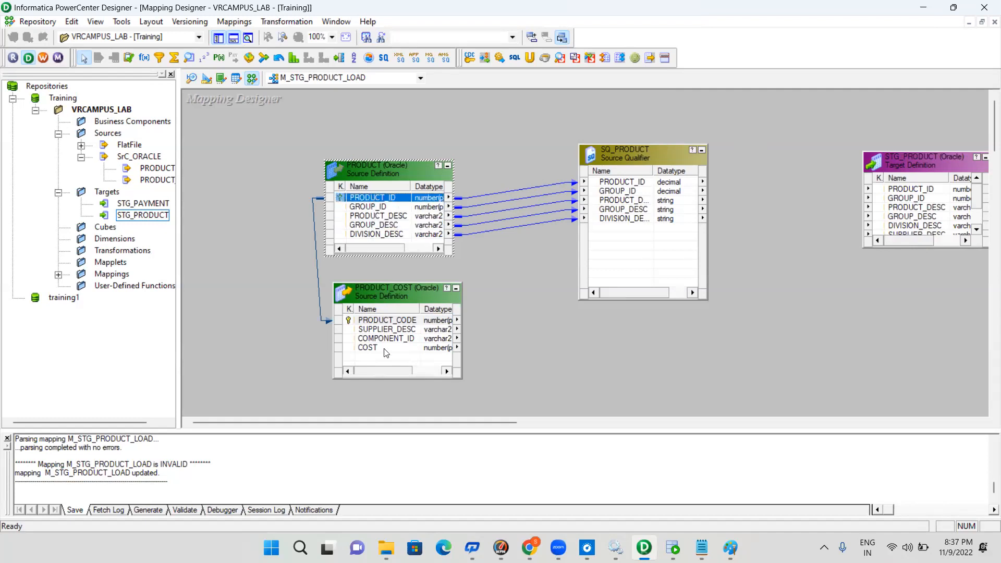
click(396, 321)
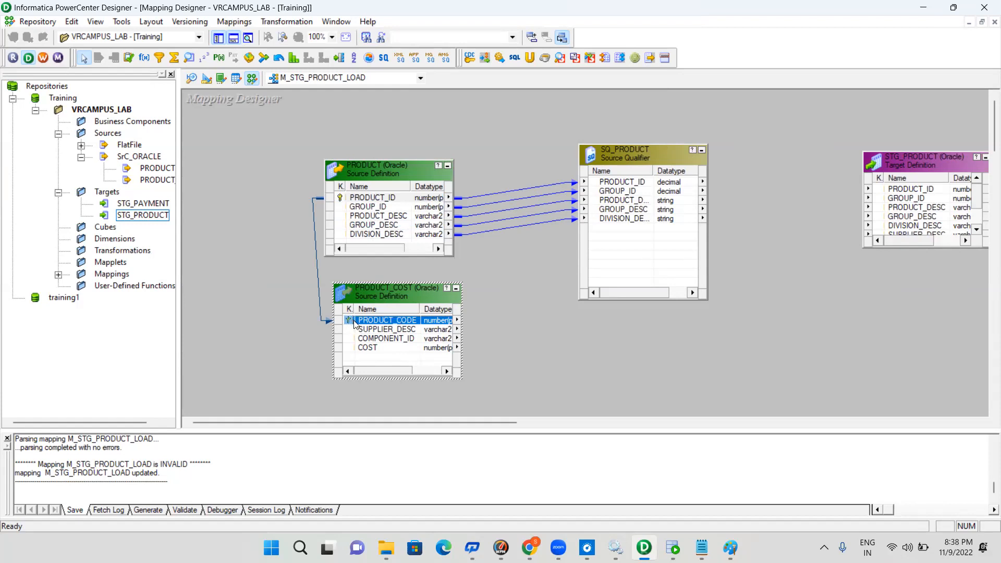
double_click(378, 349)
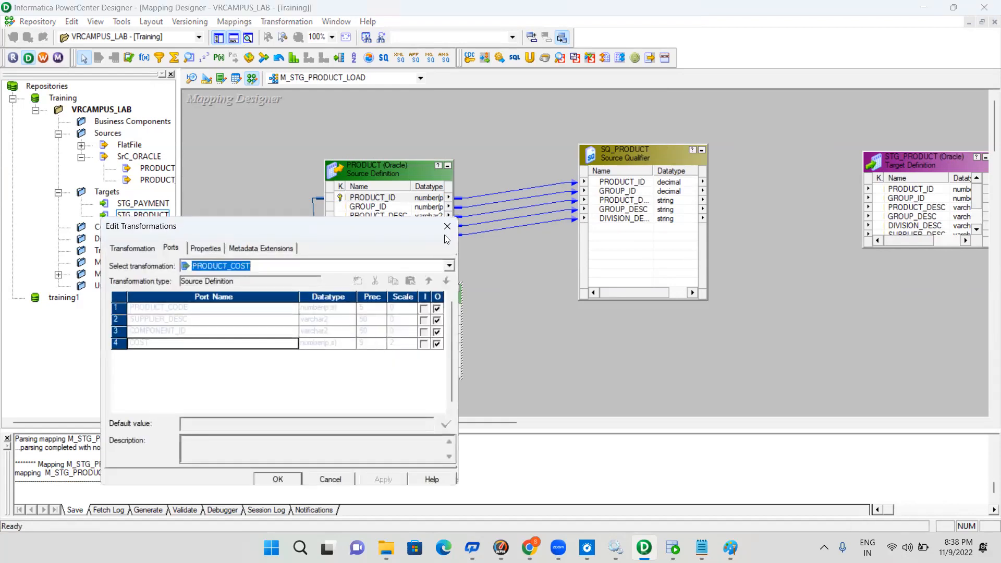
click(447, 227)
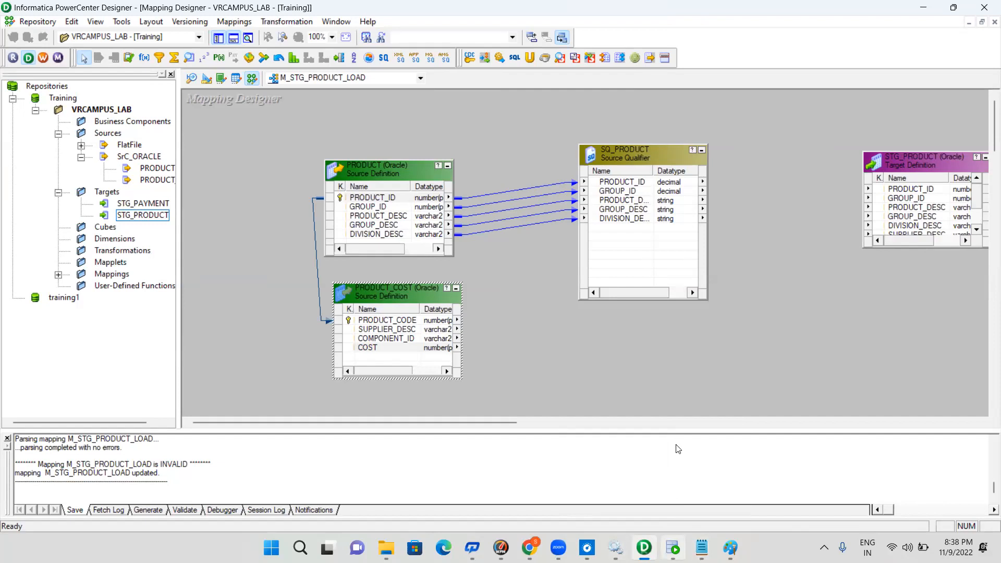
Switch to Oracle SQL Developer to review the join query and the SRC_ORA worksheet, and return to PowerCenter Designer
click(672, 548)
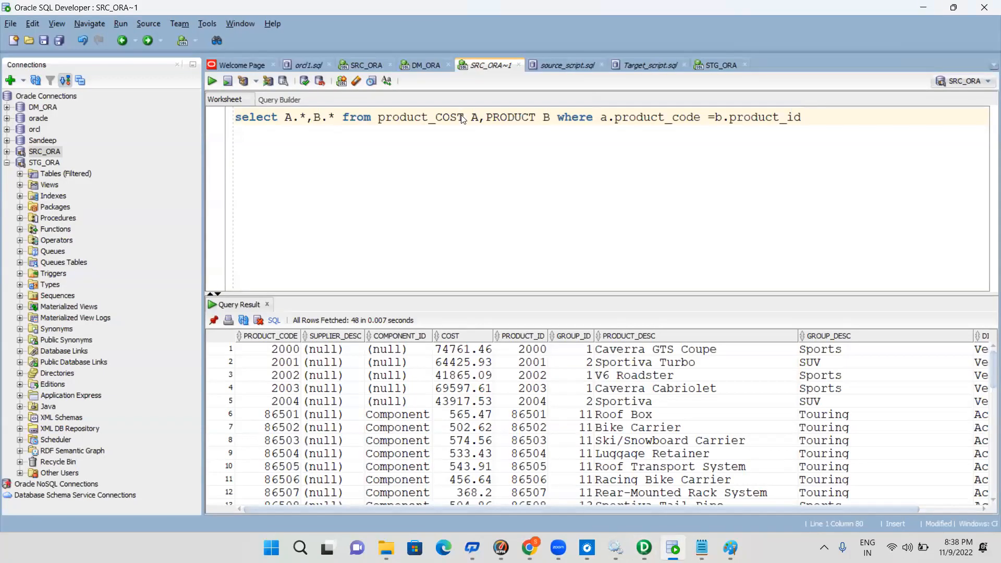
click(356, 65)
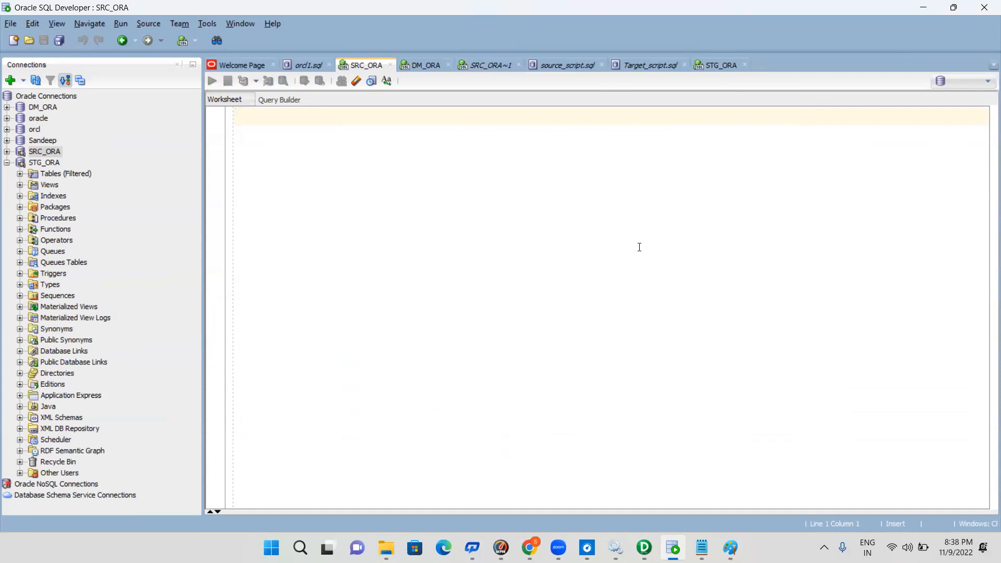
click(923, 9)
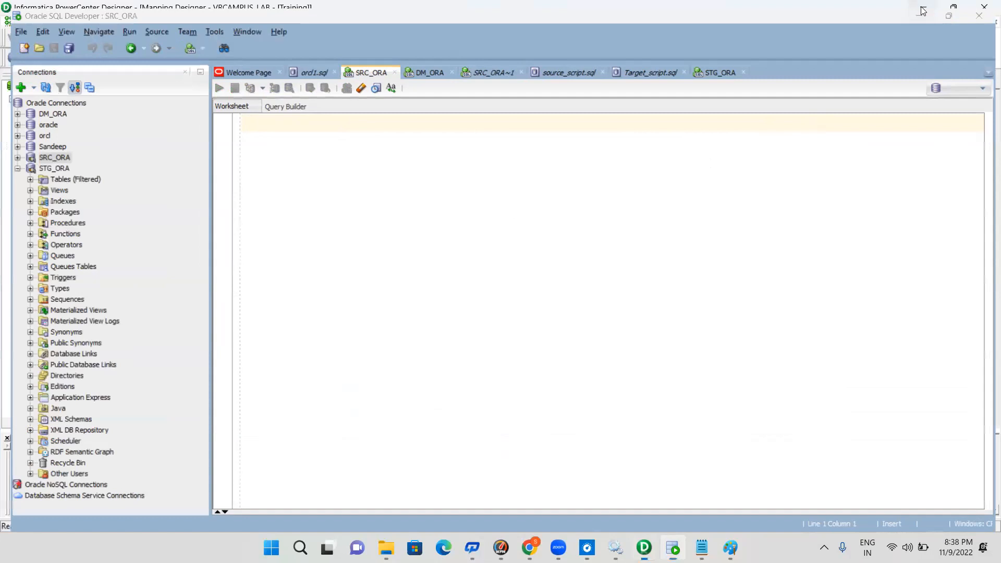
Shift the PRODUCT_COST source slightly left and link its PRODUCT_CODE, SUPPLIER_DESC, COMPONENT_ID and COST ports into the SQ_PRODUCT source qualifier
drag(398, 292, 366, 293)
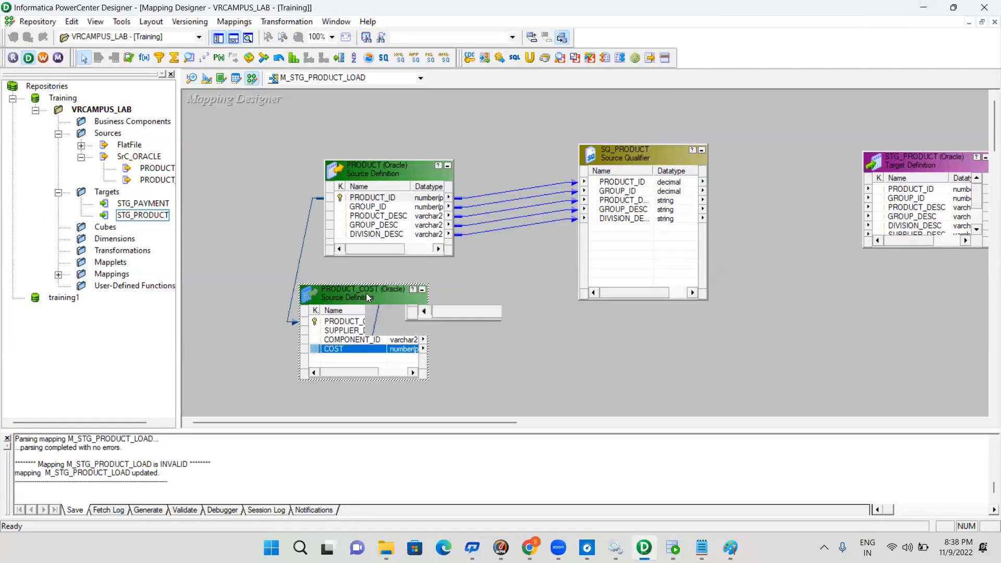
click(344, 331)
click(360, 320)
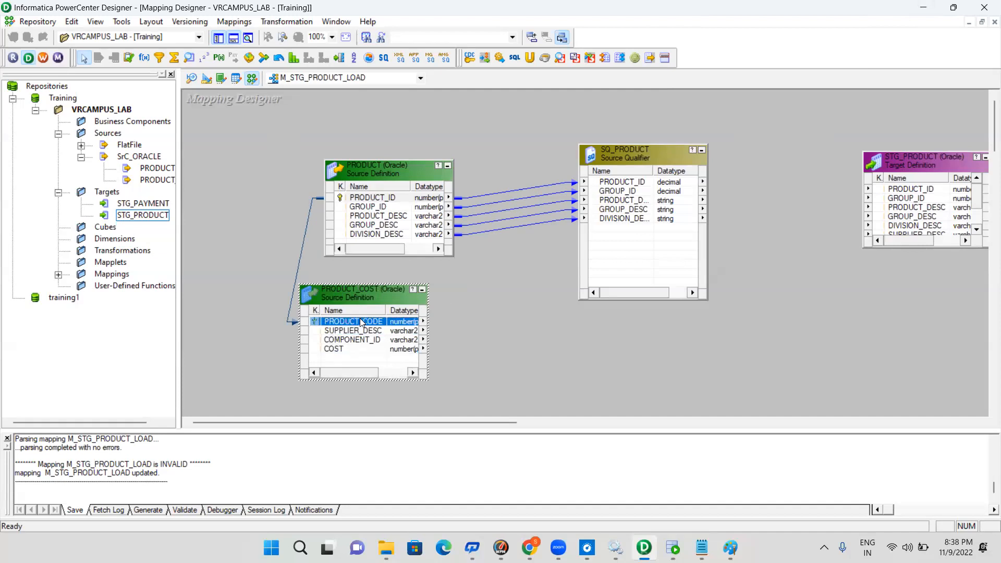
shift+click(344, 351)
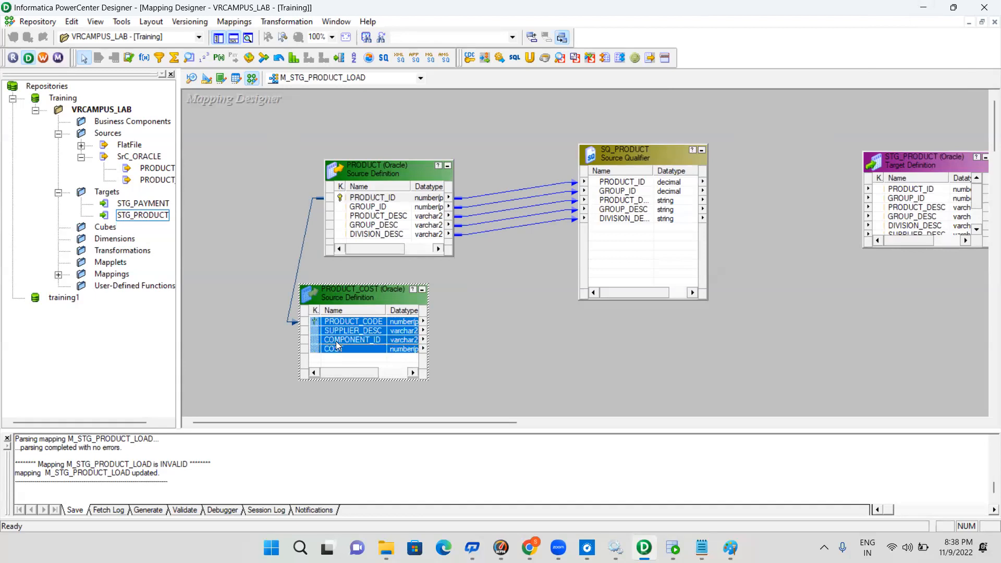
drag(315, 323, 611, 245)
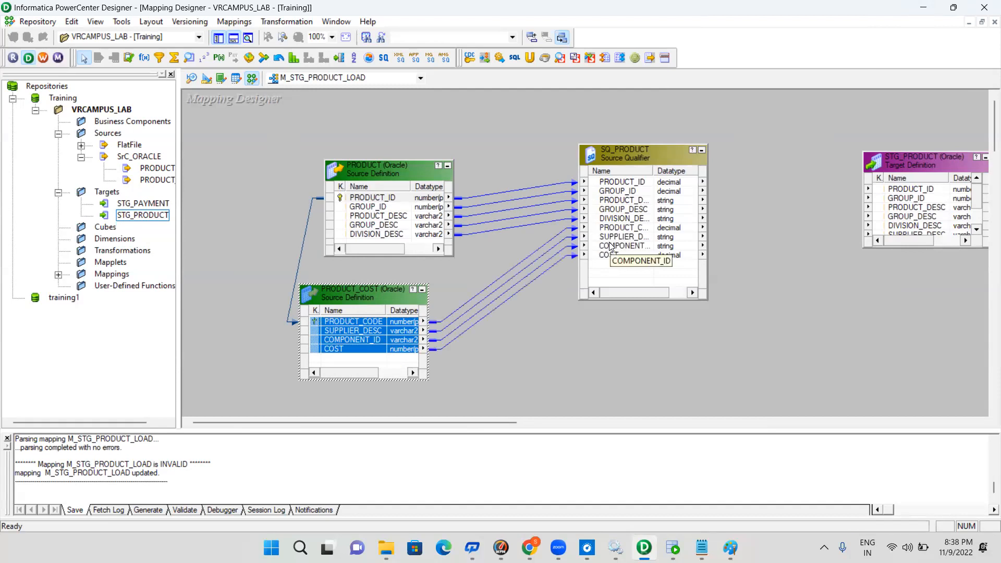
Try to generate the SQ_PRODUCT SQL query from the SrC_ORACLE data source with username src_ora and the database password
double_click(638, 150)
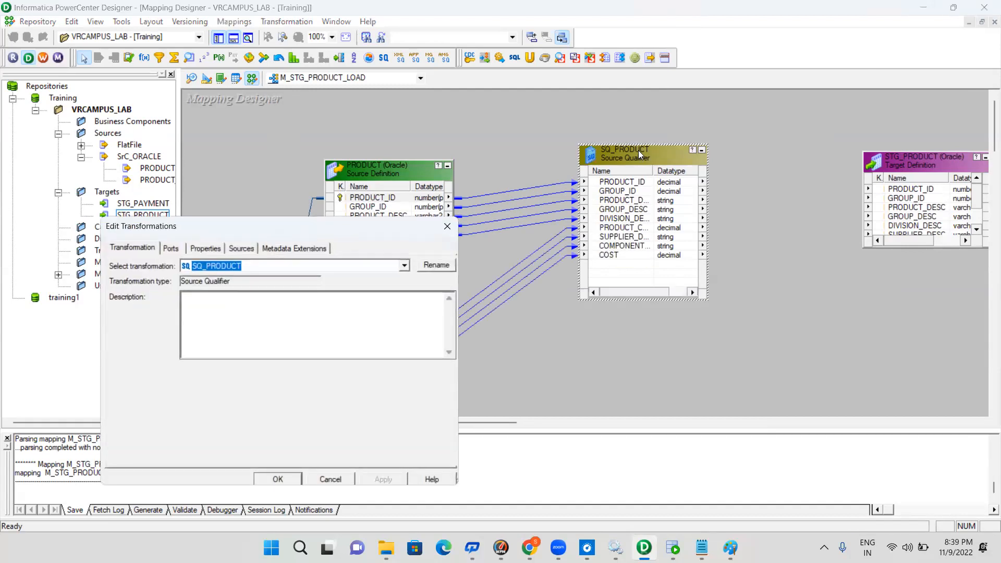
click(206, 248)
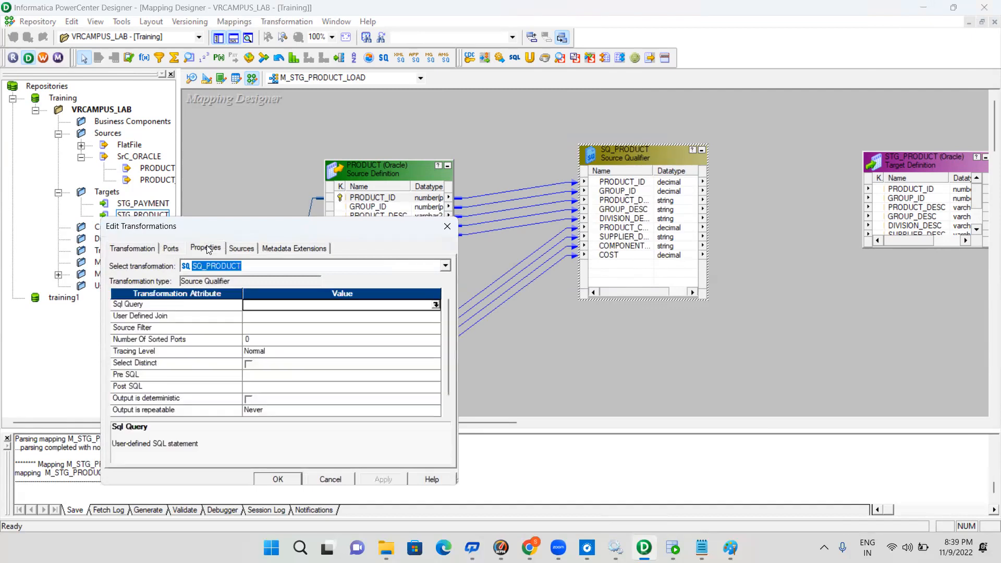
click(436, 305)
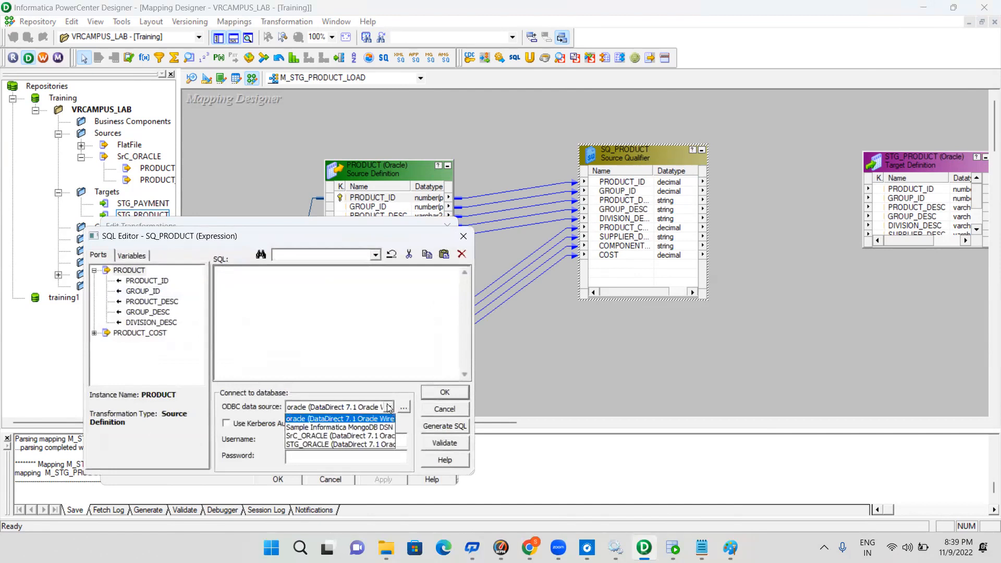
click(329, 437)
click(310, 440)
text(src_ora)
key(Tab)
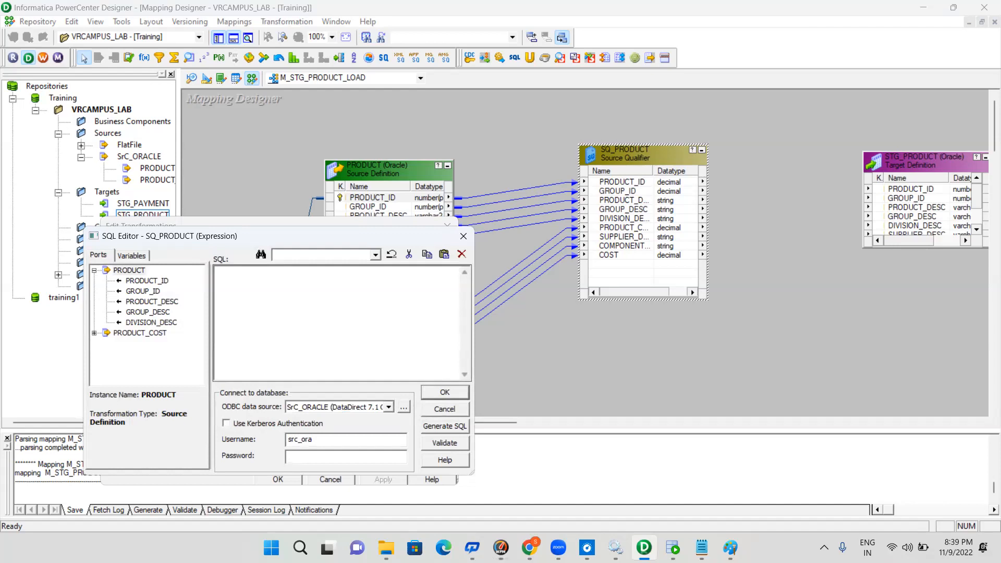
text(*******)
click(444, 426)
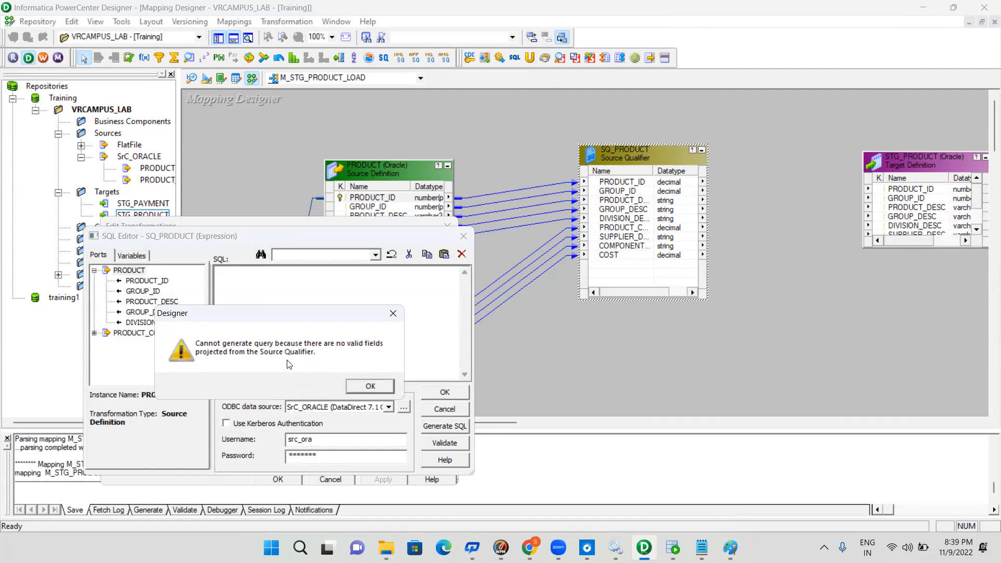
click(371, 386)
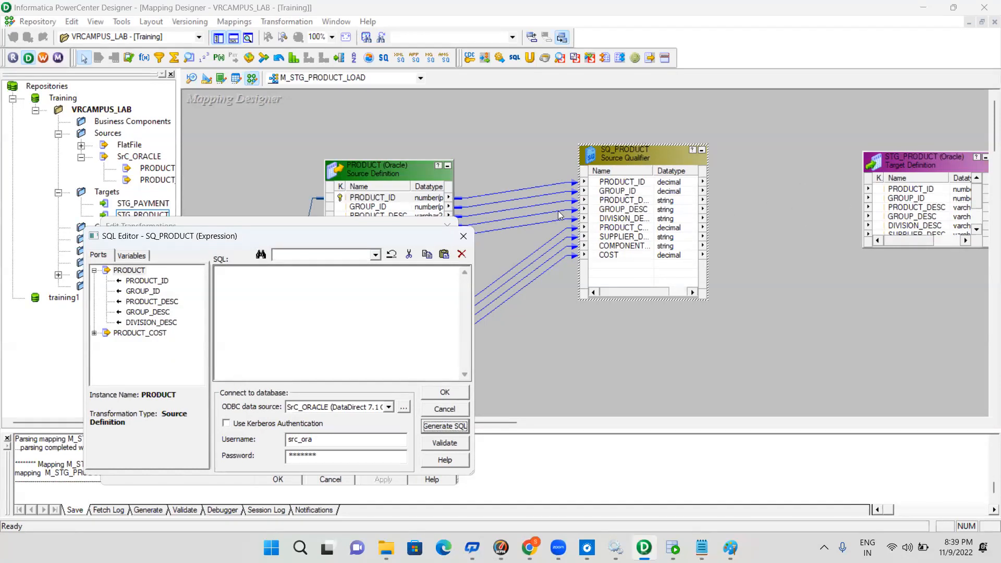
click(463, 237)
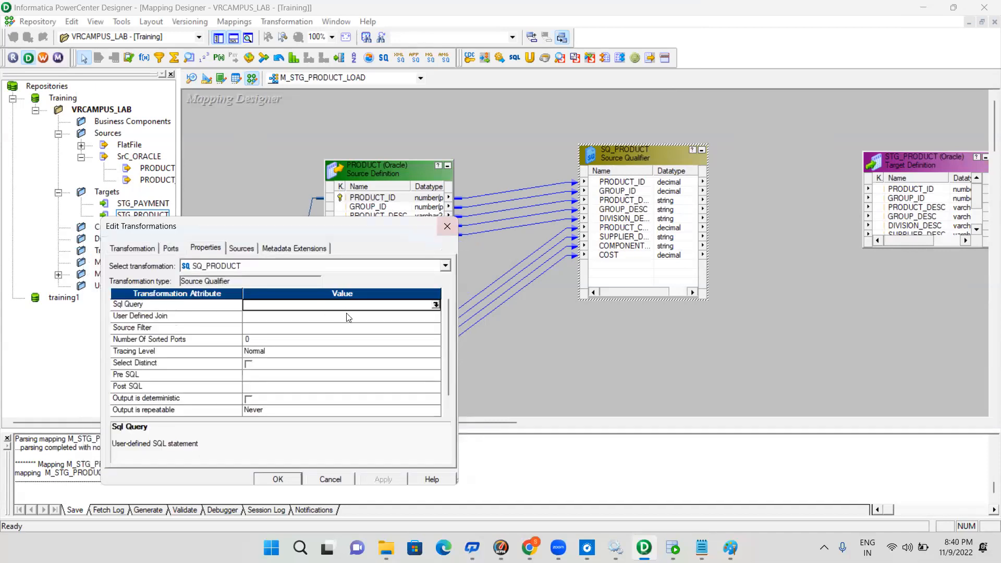
Set the user-defined join of SQ_PRODUCT to PRODUCT.PRODUCT_ID = PRODUCT_COST.PRODUCT_CODE and apply the transformation changes
click(436, 316)
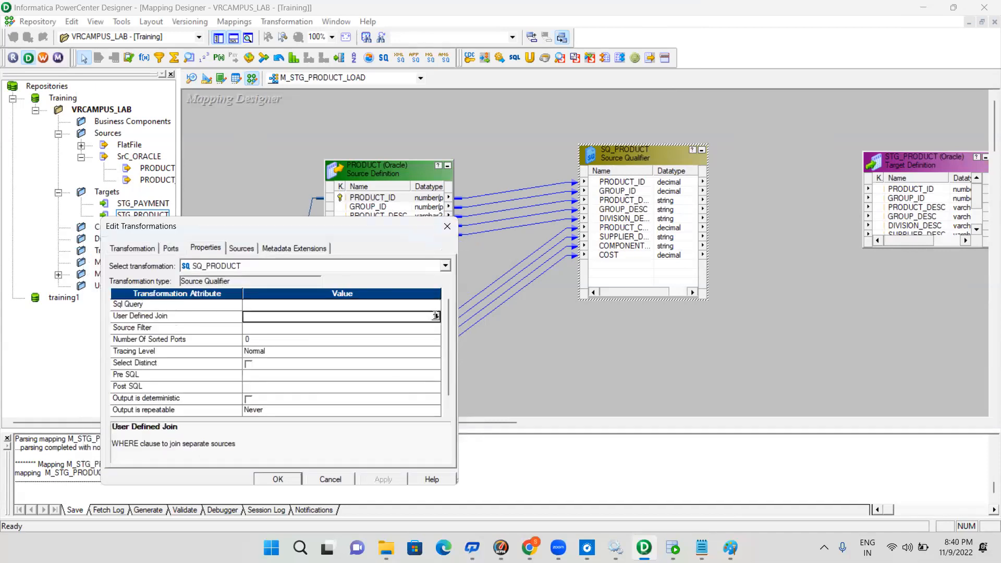
click(436, 316)
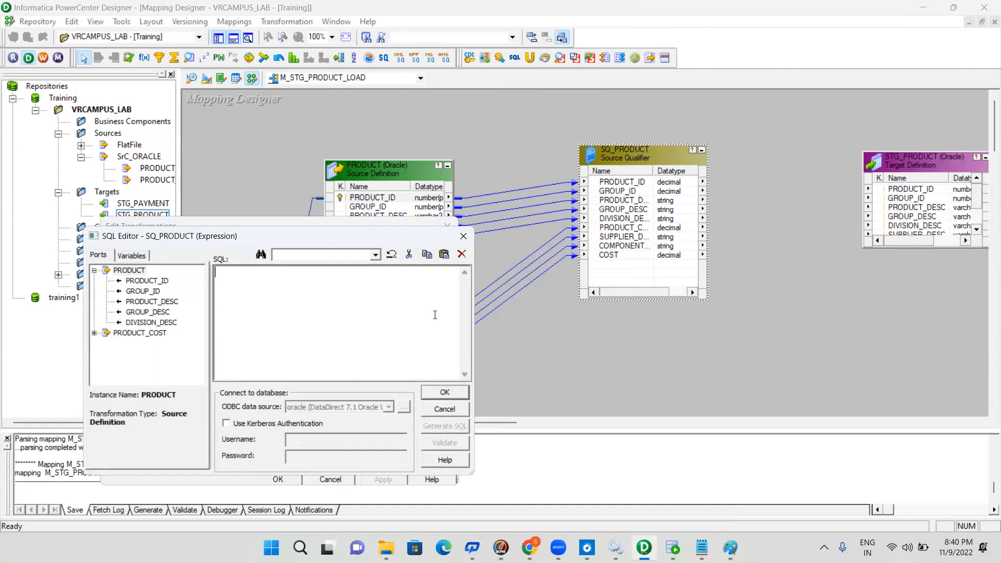
double_click(154, 280)
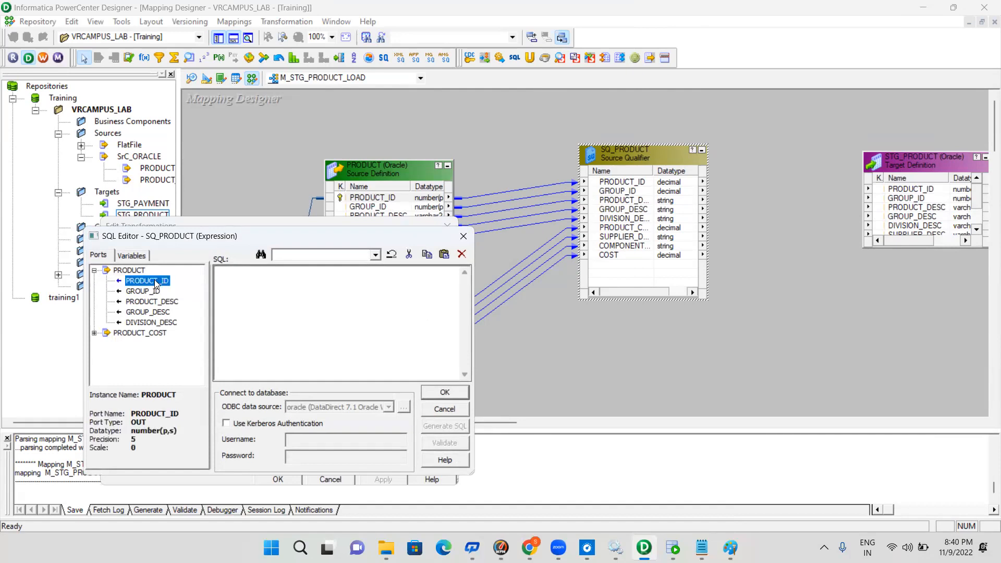
click(318, 285)
text(=)
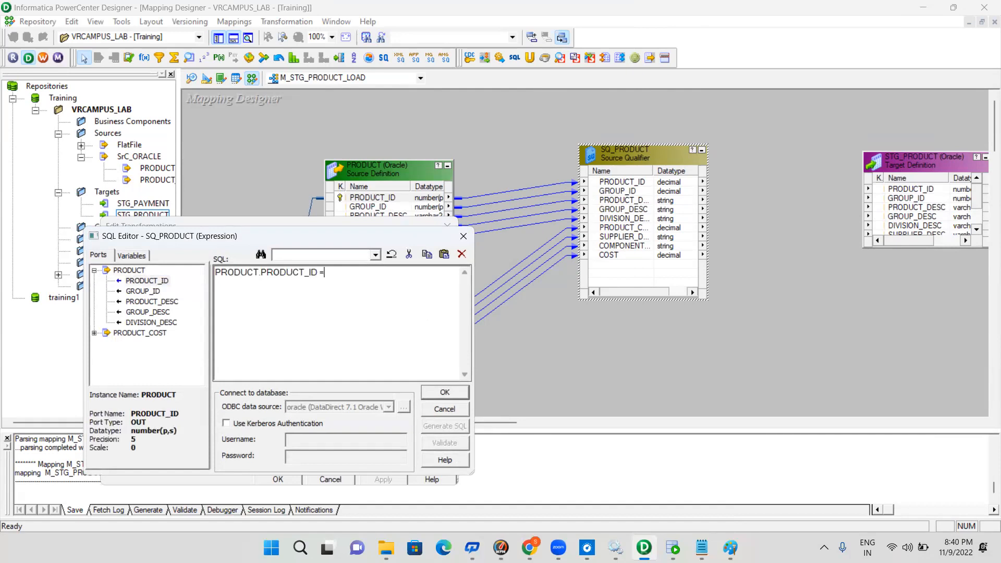
click(94, 334)
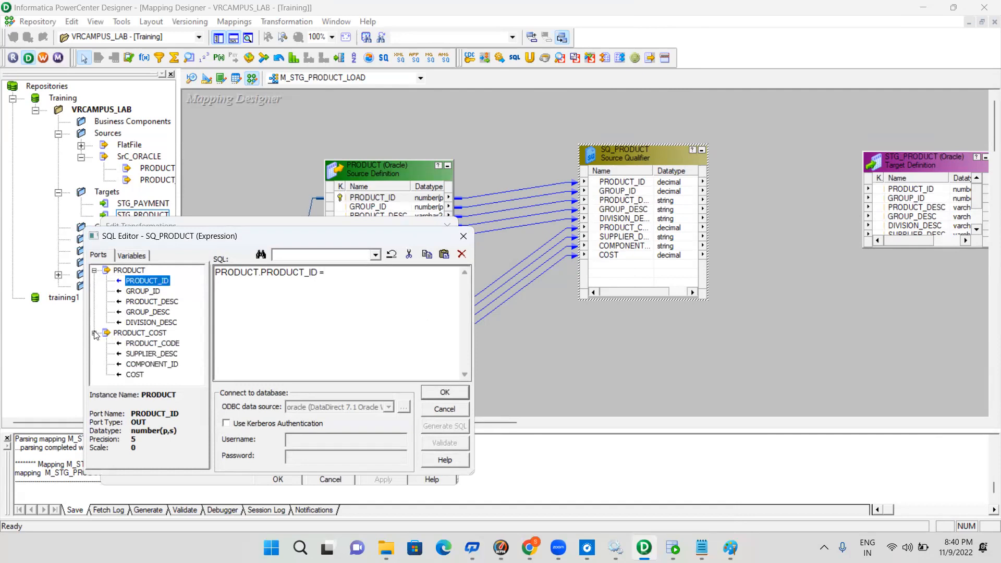
double_click(166, 344)
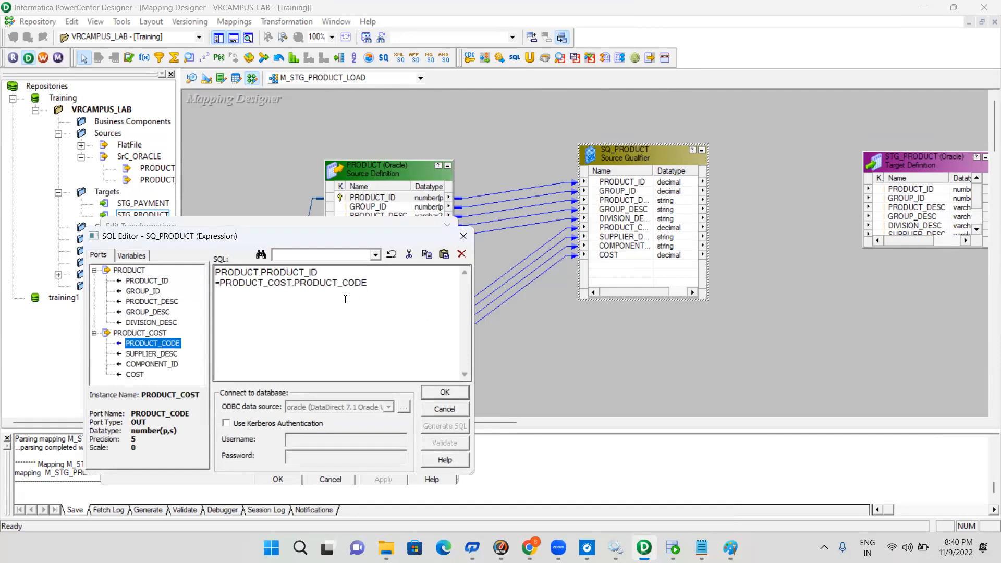
click(453, 392)
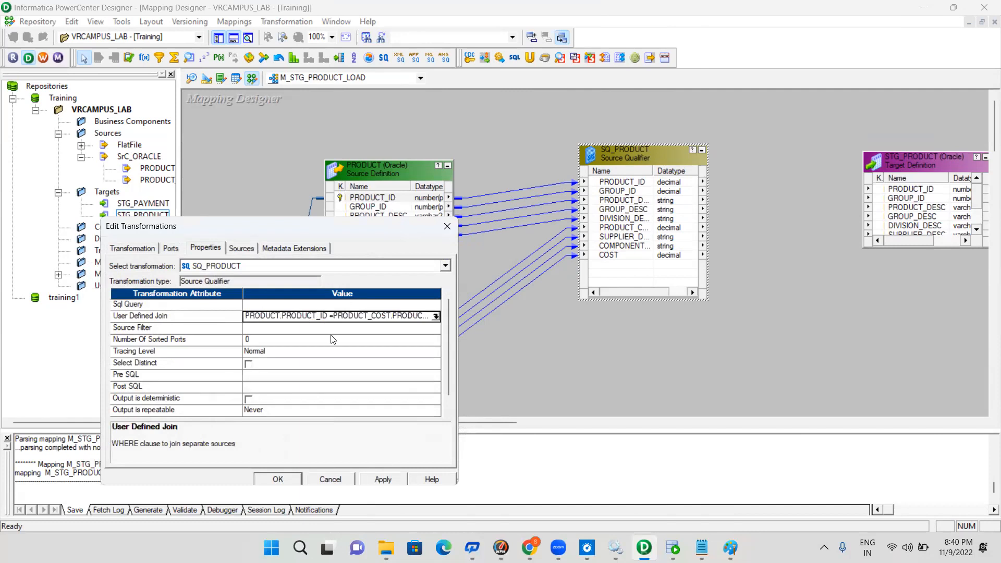
click(389, 476)
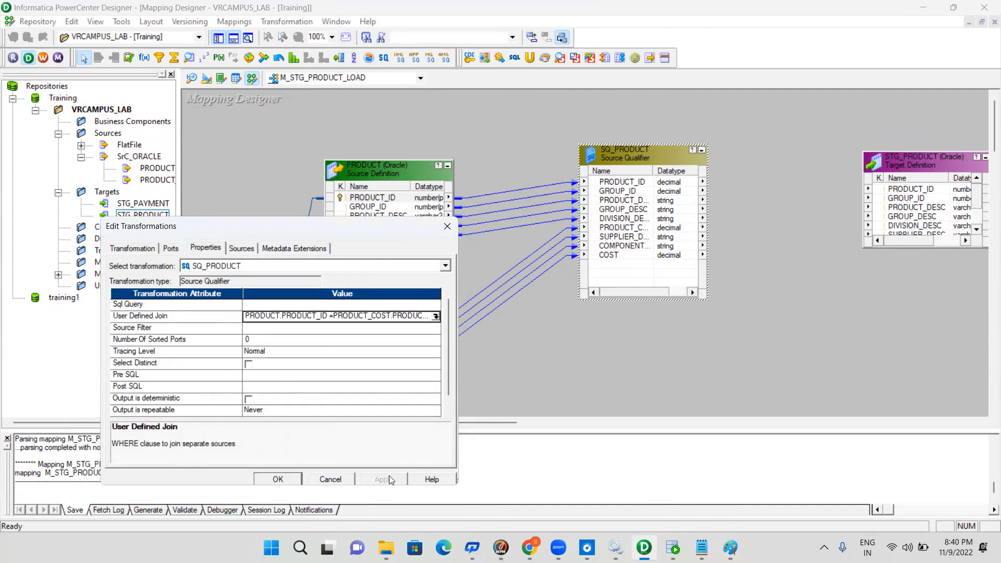
click(291, 481)
click(290, 479)
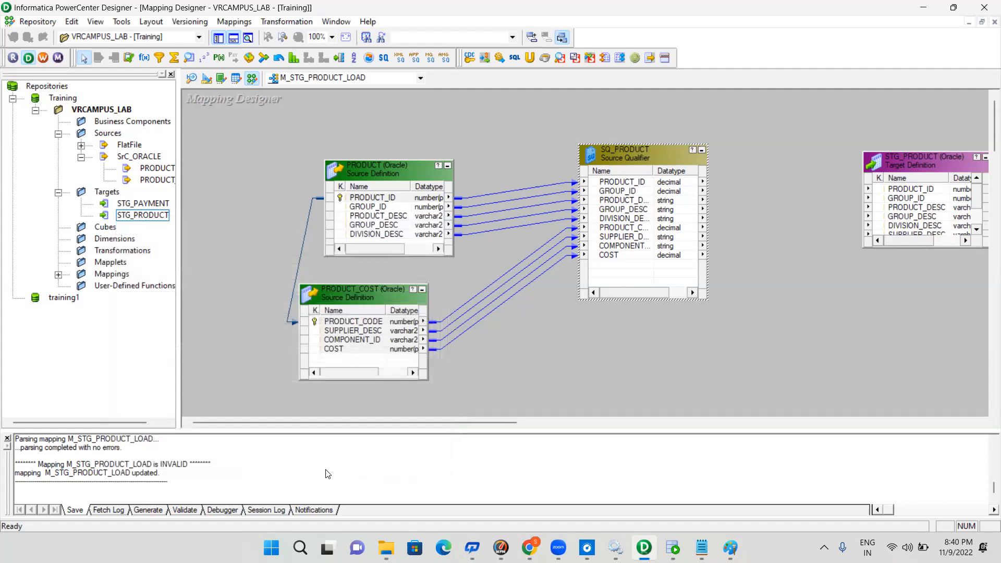
Enlarge the STG_PRODUCT target to show all its ports and widen the Name column of SQ_PRODUCT to show full port names
drag(495, 420, 542, 417)
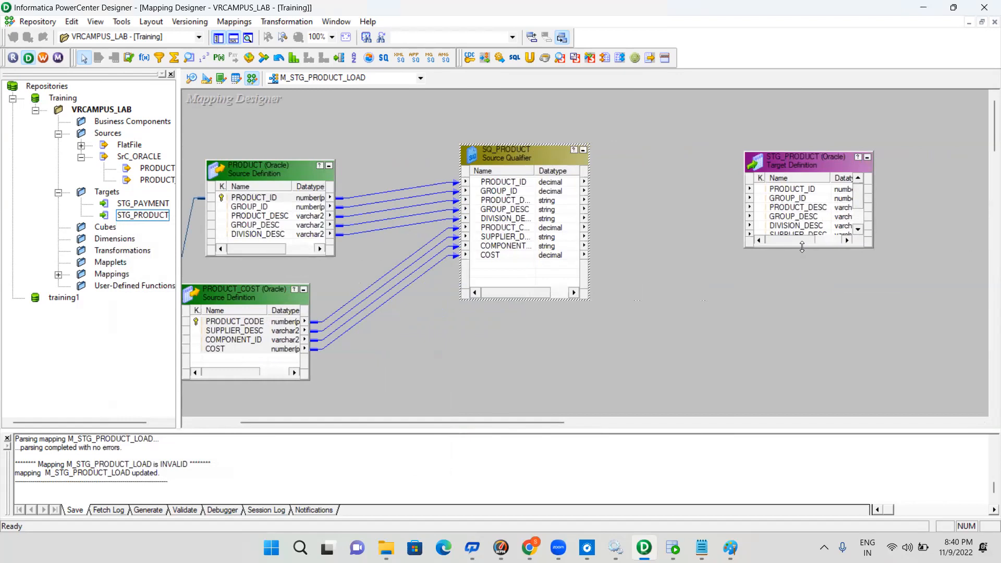
drag(803, 248, 816, 319)
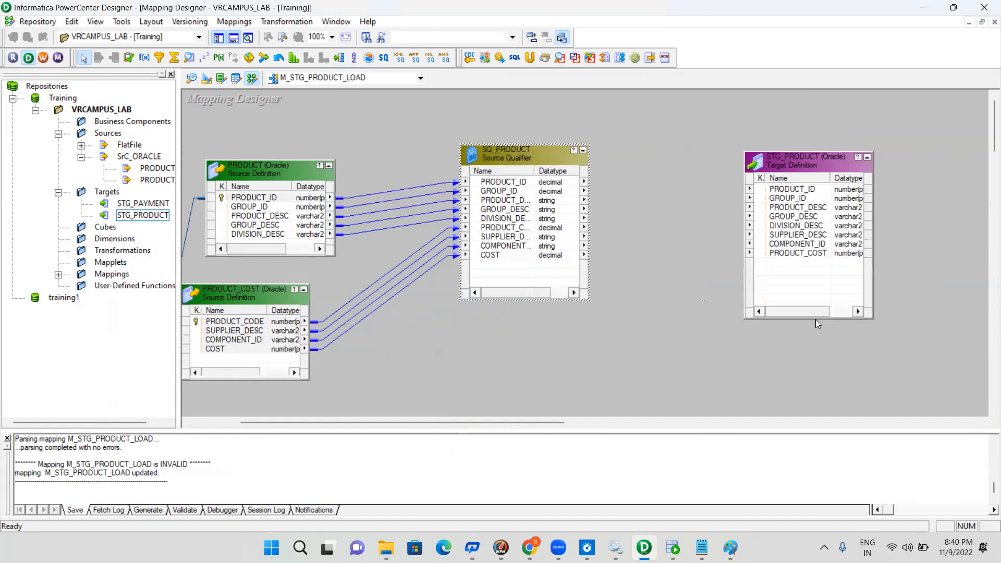
click(506, 182)
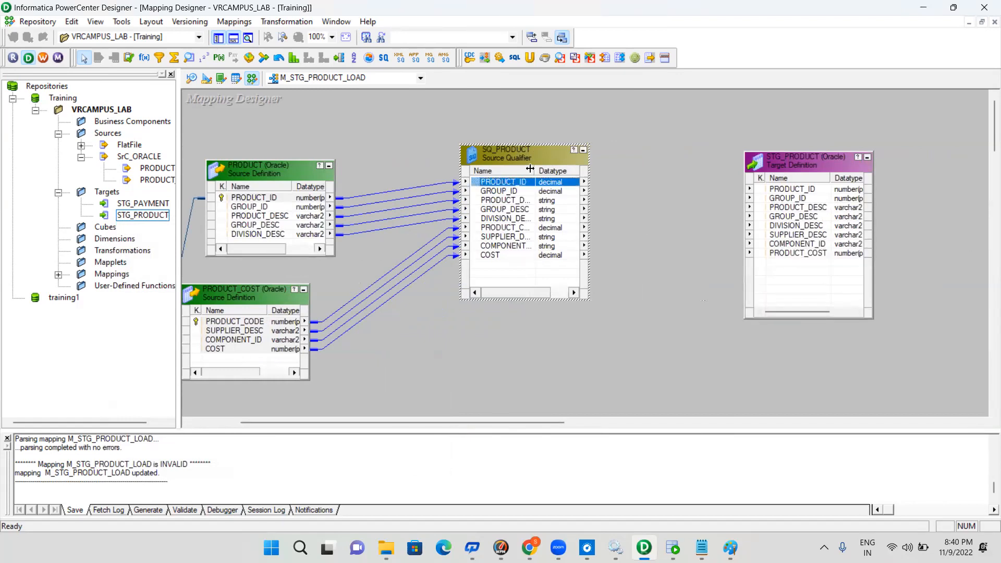
drag(529, 168, 536, 169)
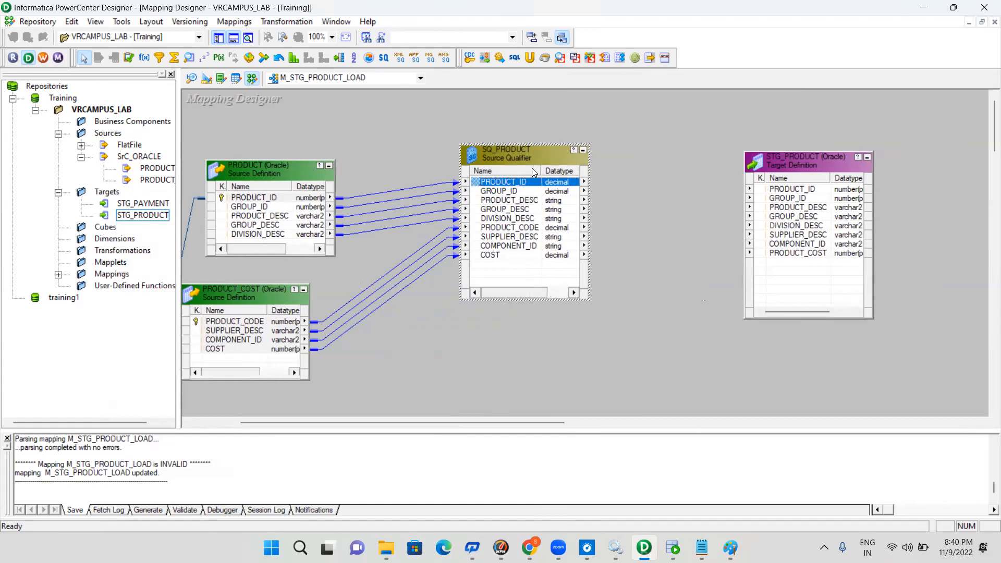
click(514, 228)
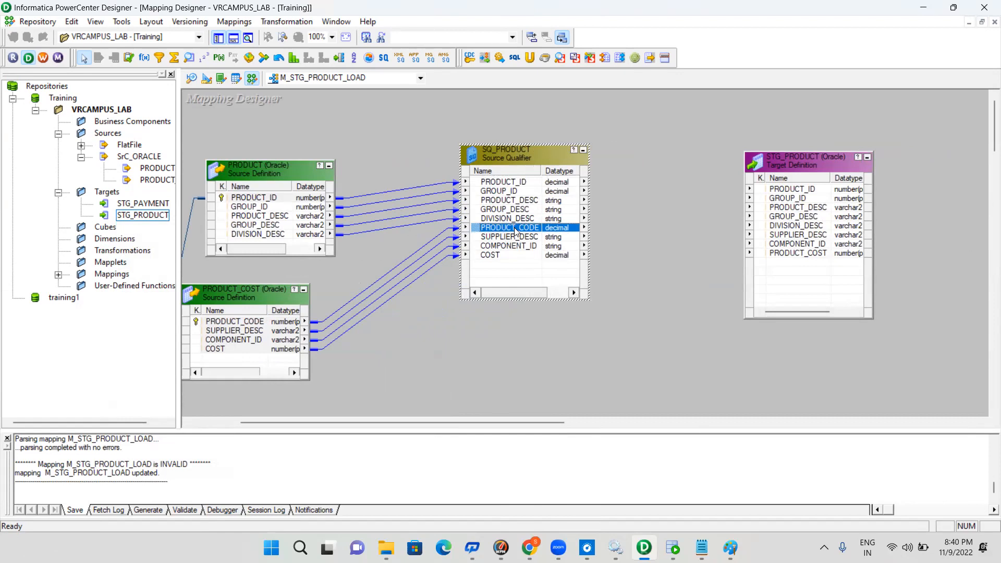
Link PRODUCT_ID, GROUP_ID, PRODUCT_DESC, GROUP_DESC and DIVISION_DESC from SQ_PRODUCT to the matching ports of the STG_PRODUCT target
click(497, 183)
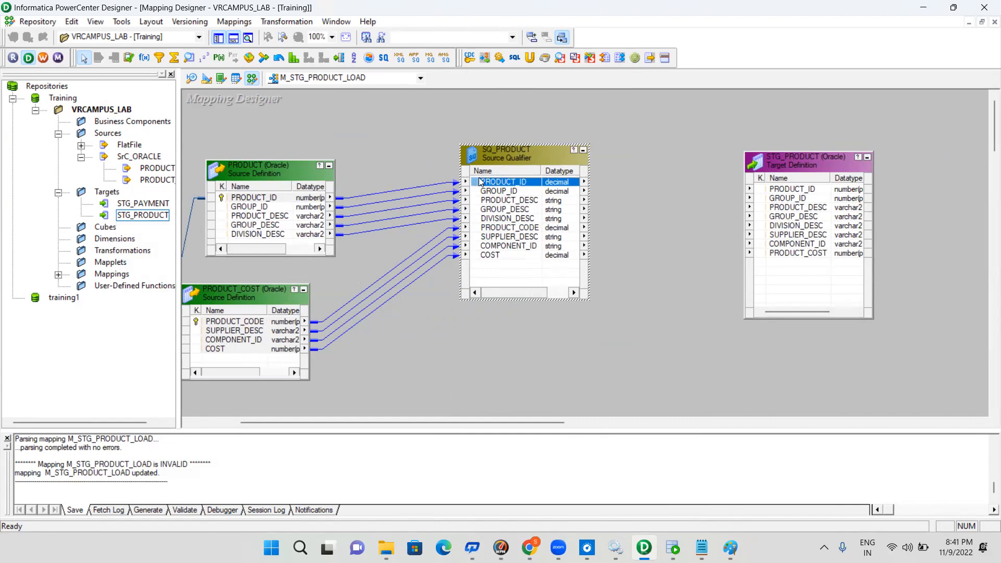
drag(786, 194, 786, 192)
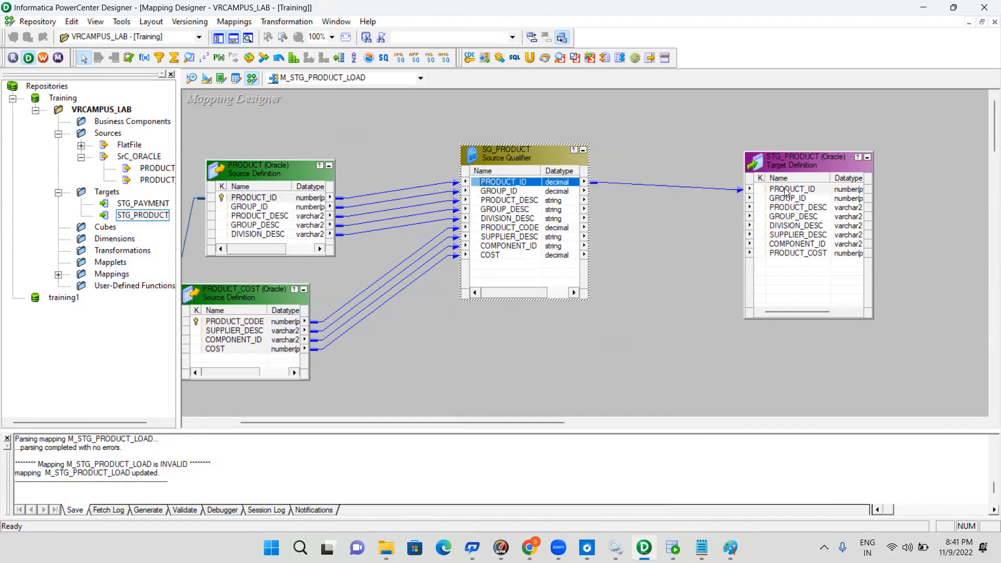
click(489, 229)
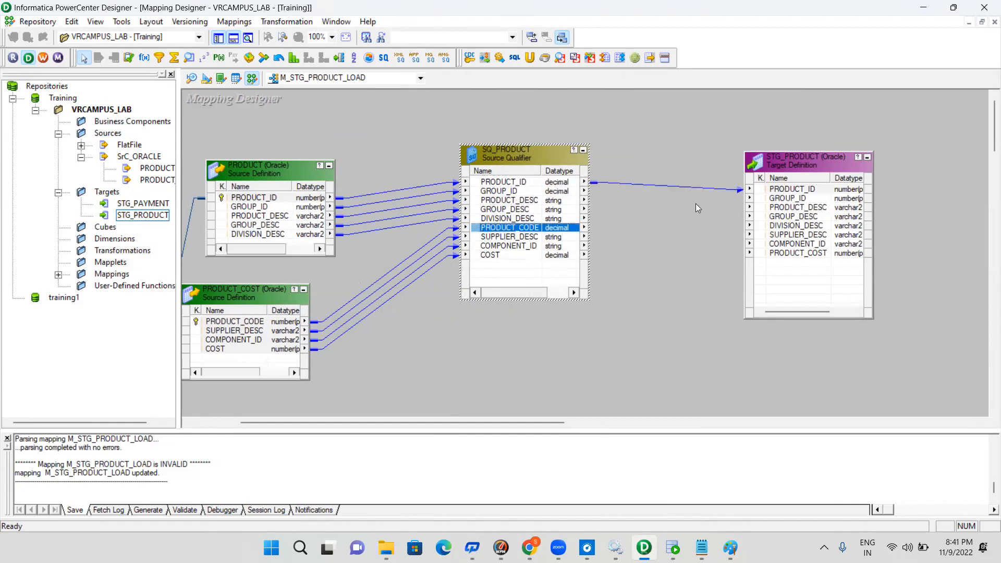
click(498, 192)
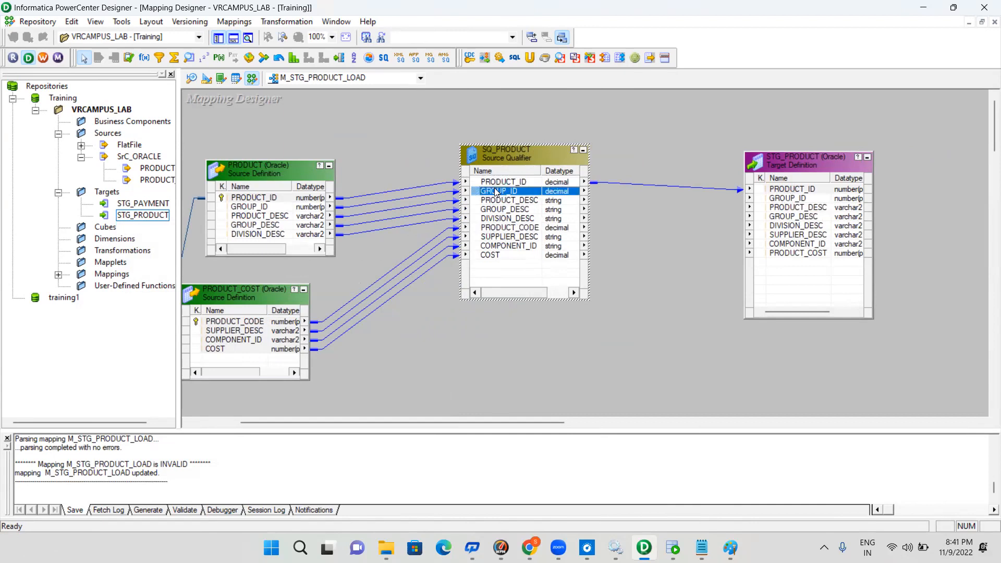
drag(481, 195, 808, 200)
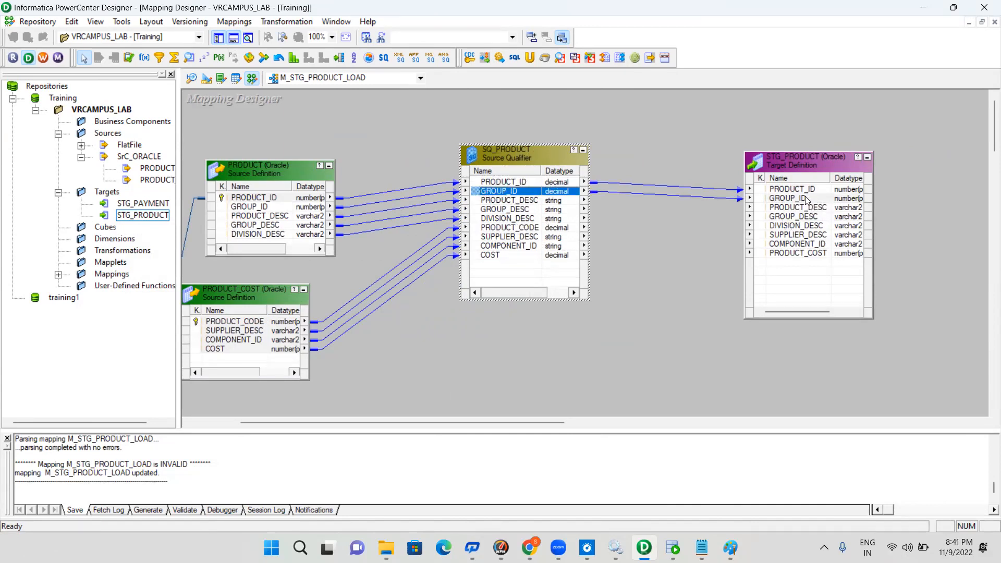
click(530, 201)
ctrl+click(520, 211)
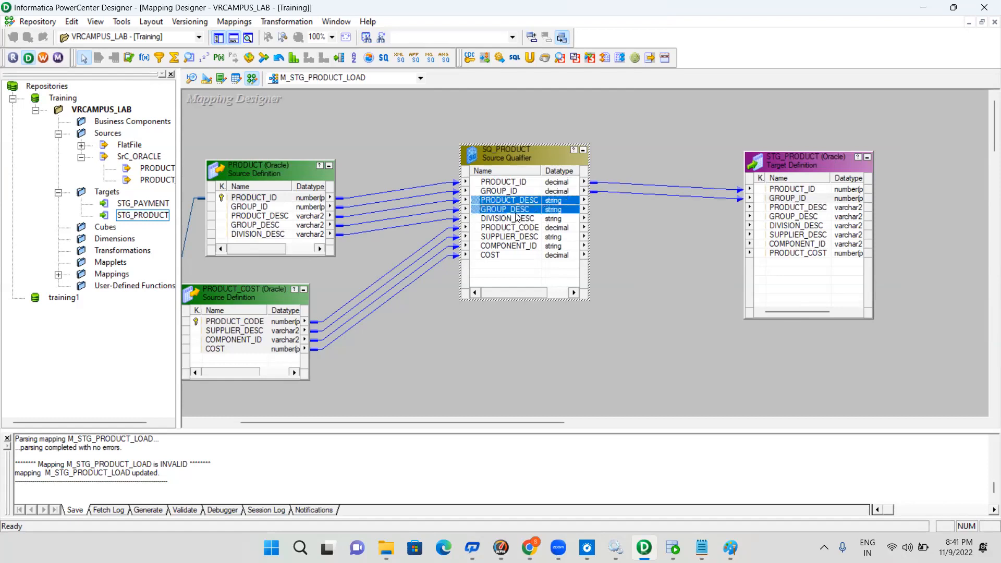
ctrl+click(513, 219)
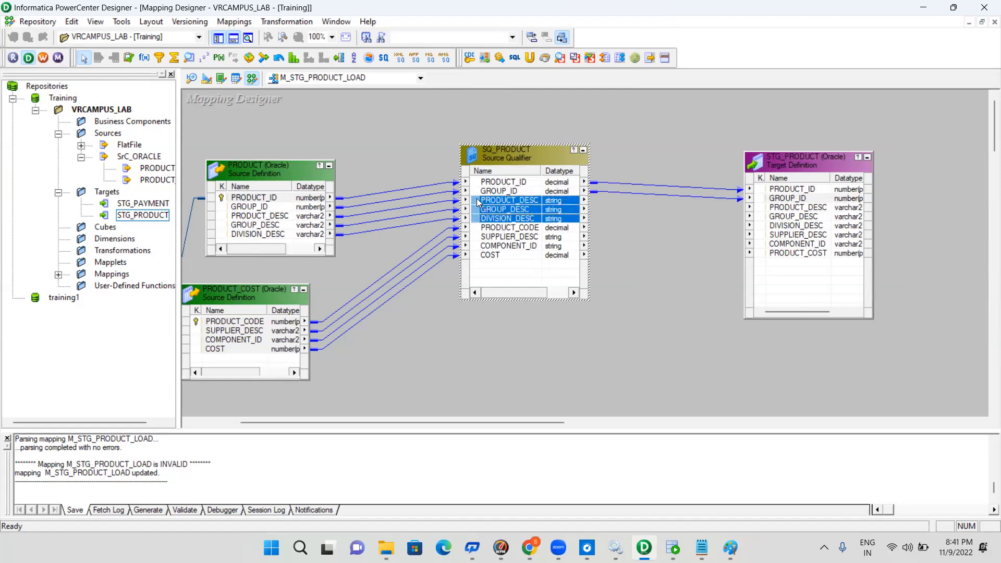
drag(478, 202, 790, 210)
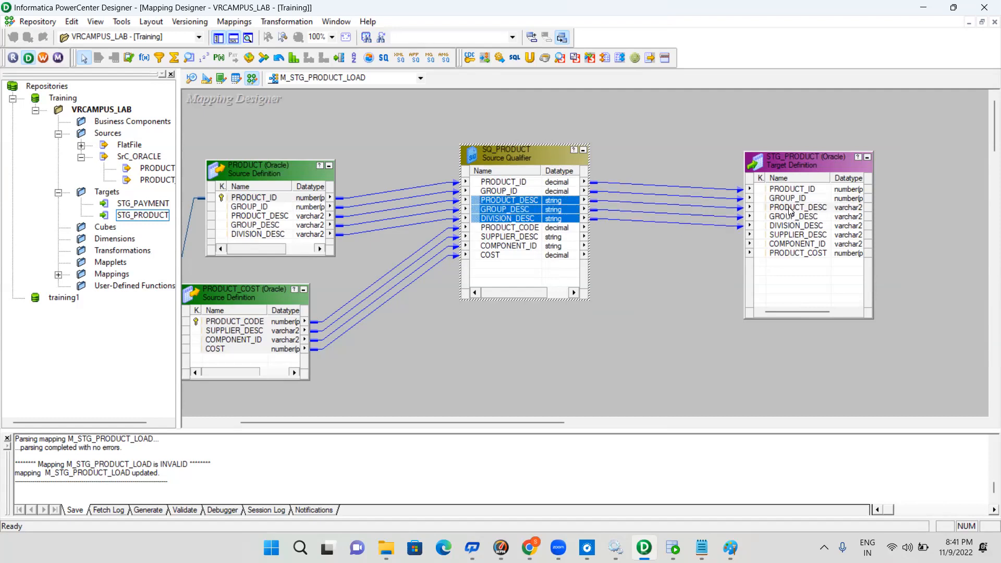
Link SUPPLIER_DESC, COMPONENT_ID and COST from SQ_PRODUCT to the target's SUPPLIER_DESC, COMPONENT_ID and PRODUCT_COST ports, and save the mapping
click(782, 235)
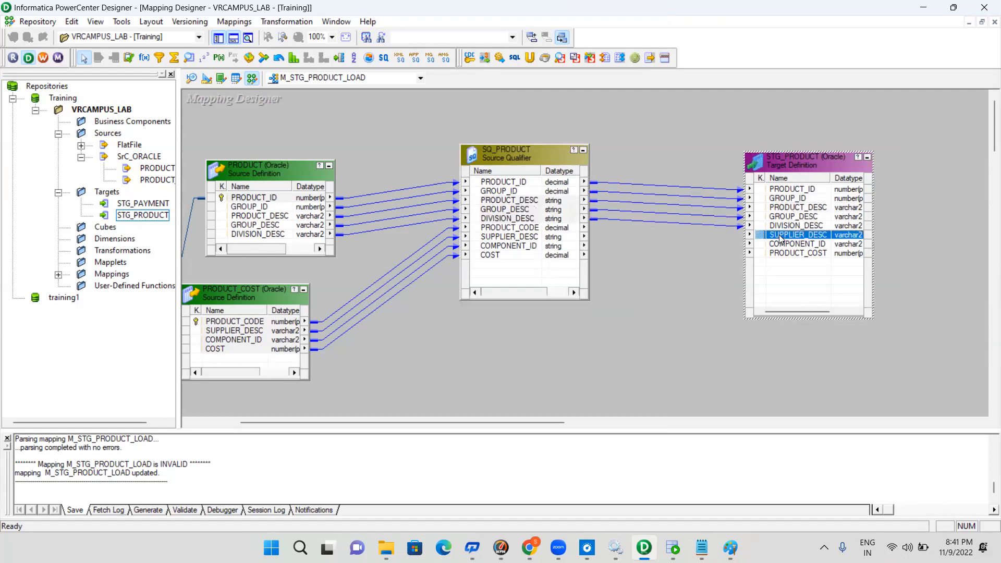
click(514, 238)
shift+click(515, 247)
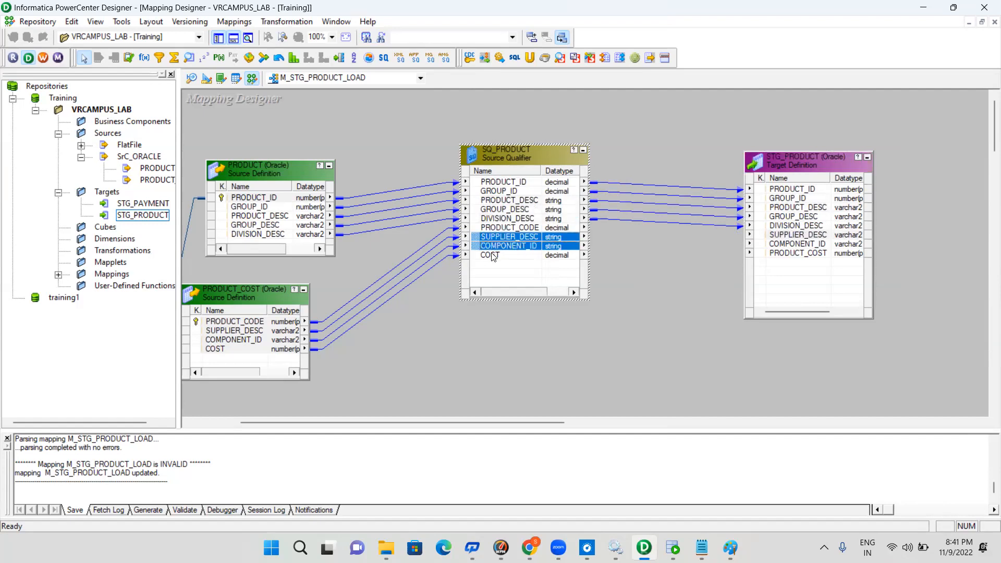
shift+click(488, 256)
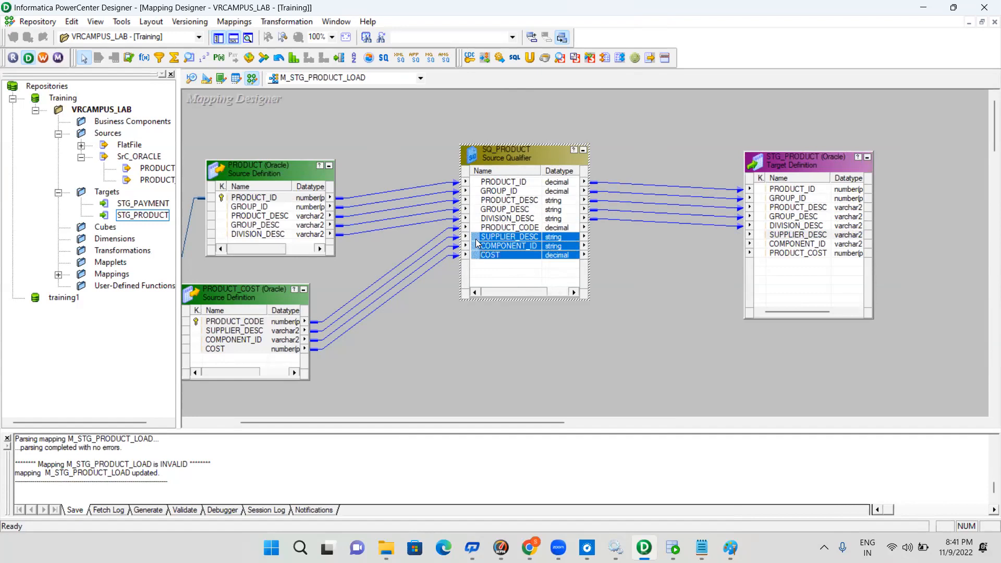
drag(476, 238, 791, 235)
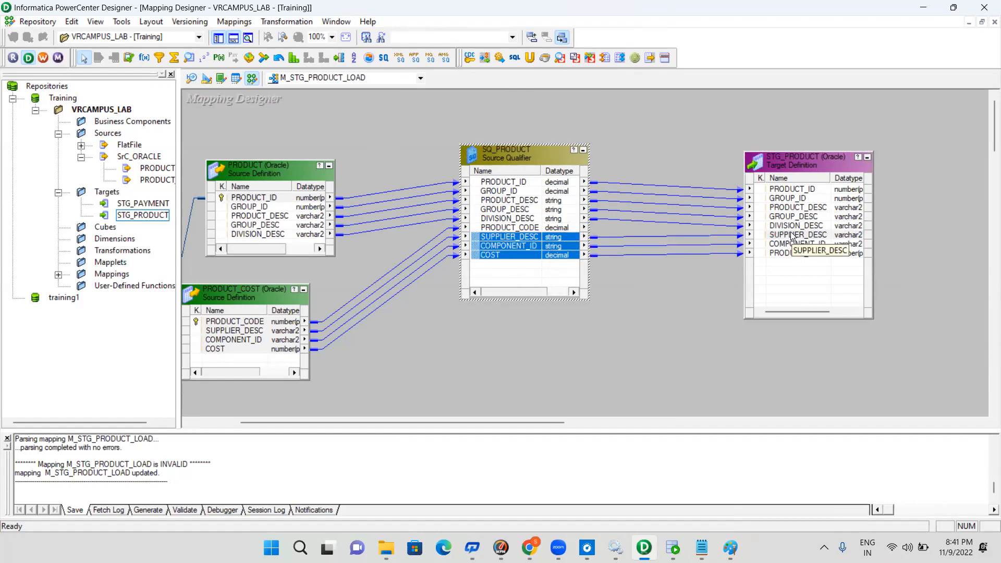
key(ctrl+s)
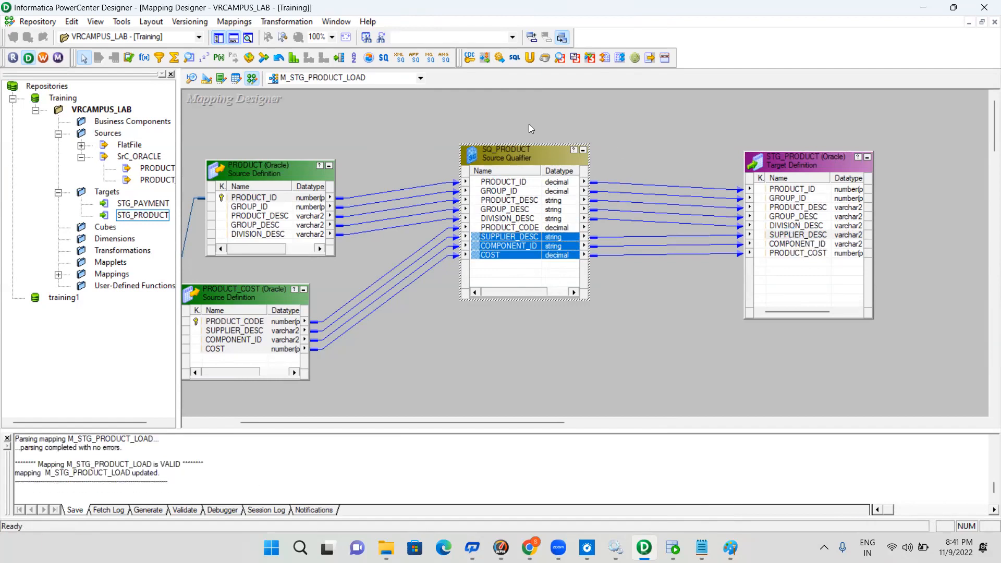
Start generating a workflow from the mapping with the option Workflows with a reusable session, and proceed to the connection settings
click(375, 149)
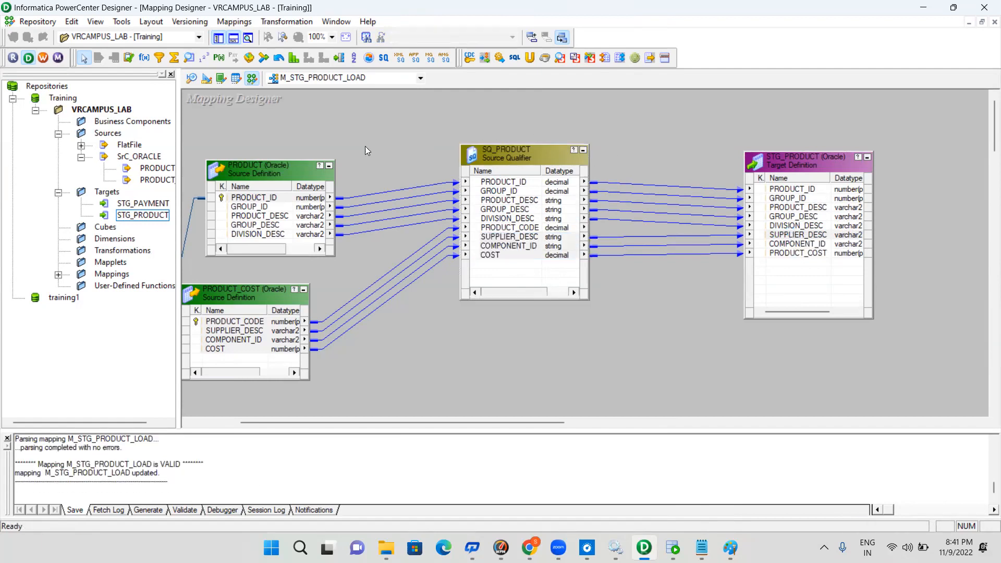
click(234, 21)
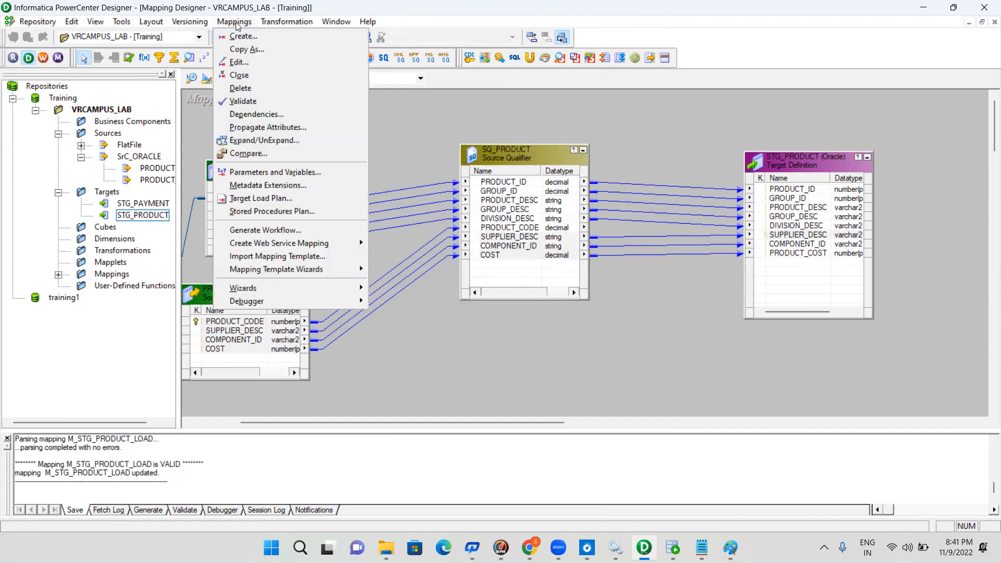
click(289, 230)
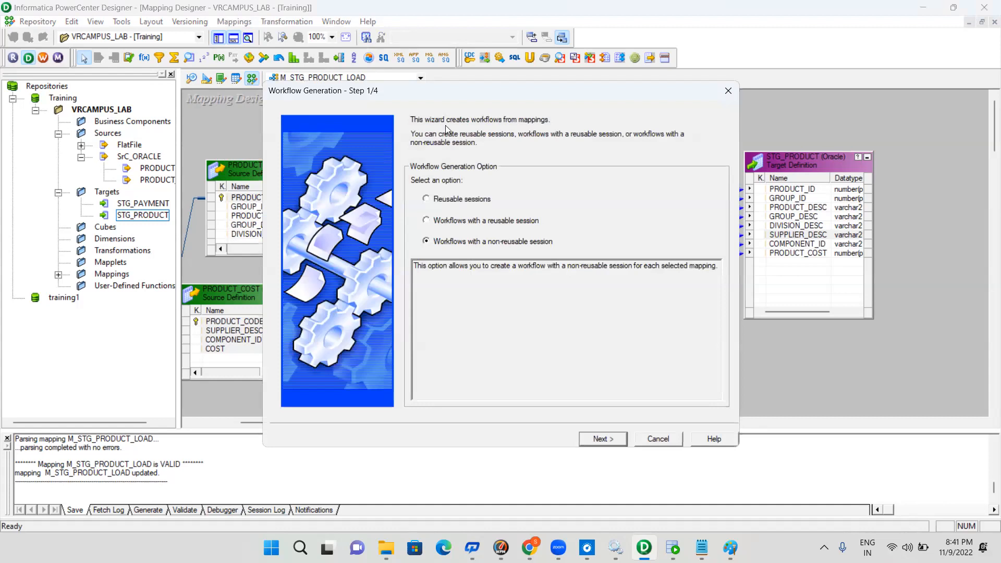
click(427, 200)
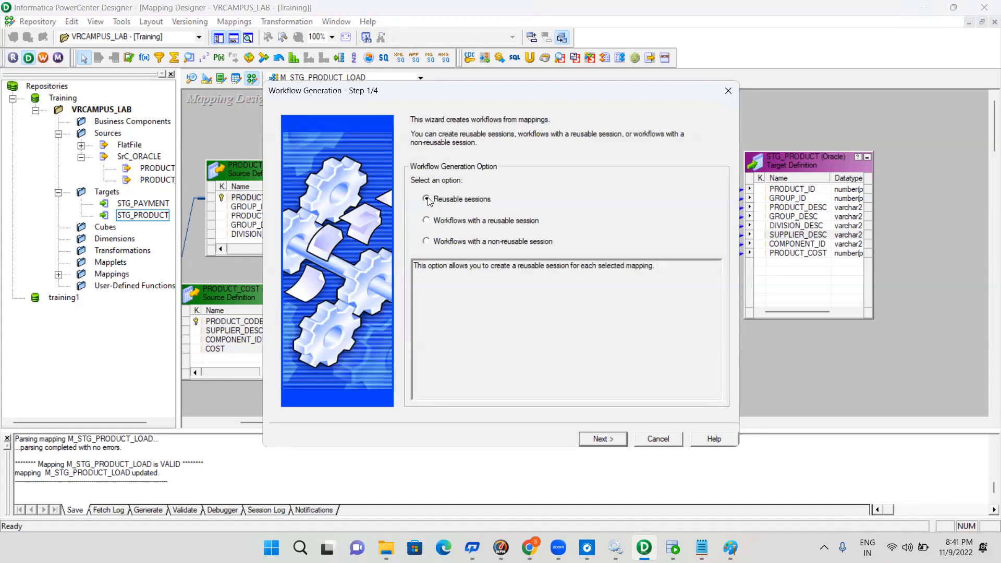
click(428, 221)
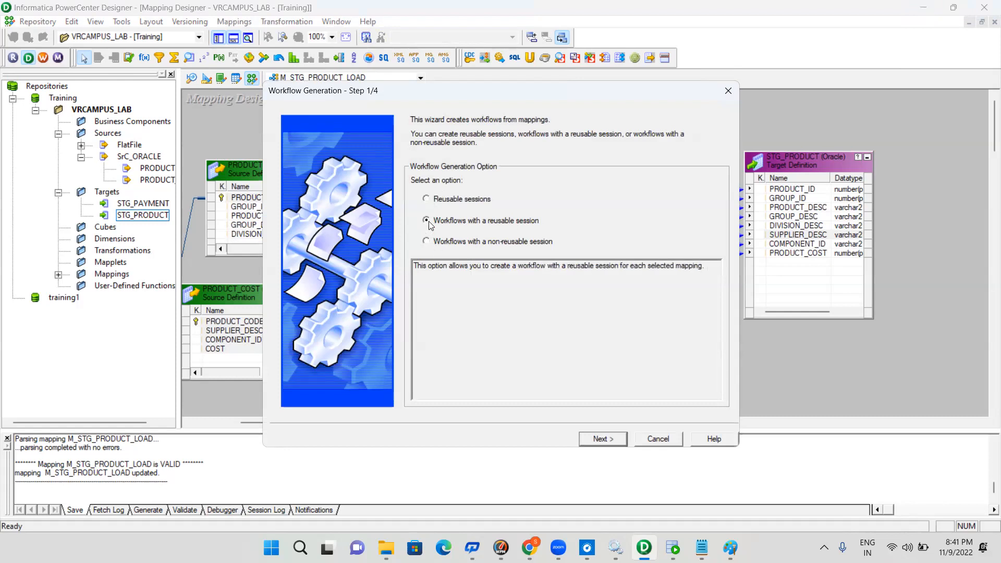
click(611, 440)
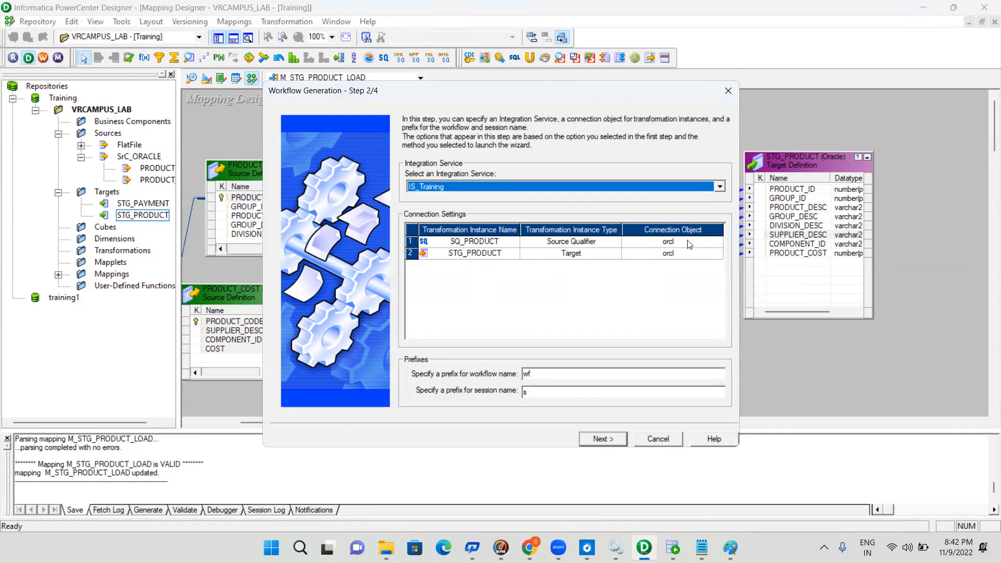
Browse the connection objects and connection types available for SQ_PRODUCT, then cancel without choosing another one
click(719, 243)
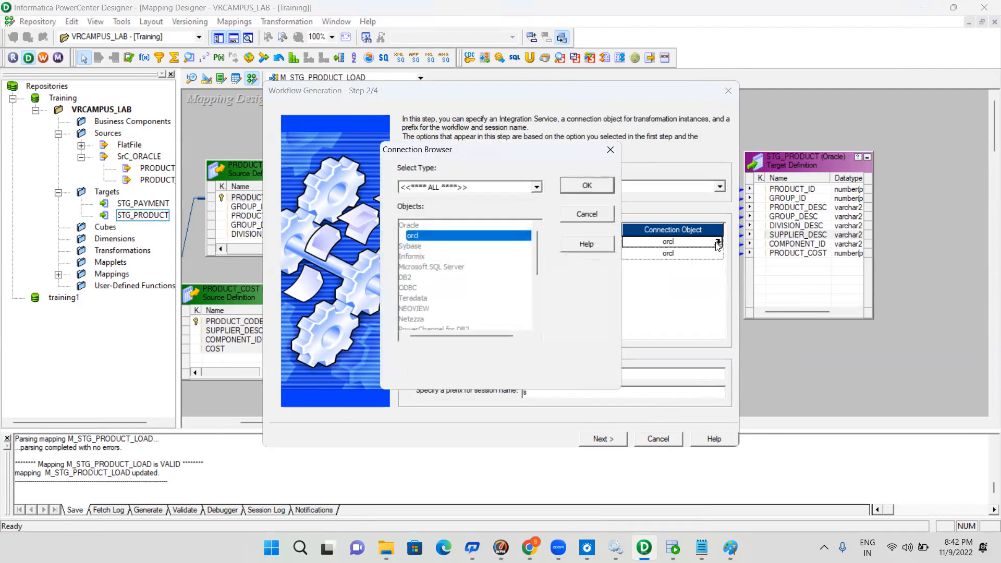
click(537, 188)
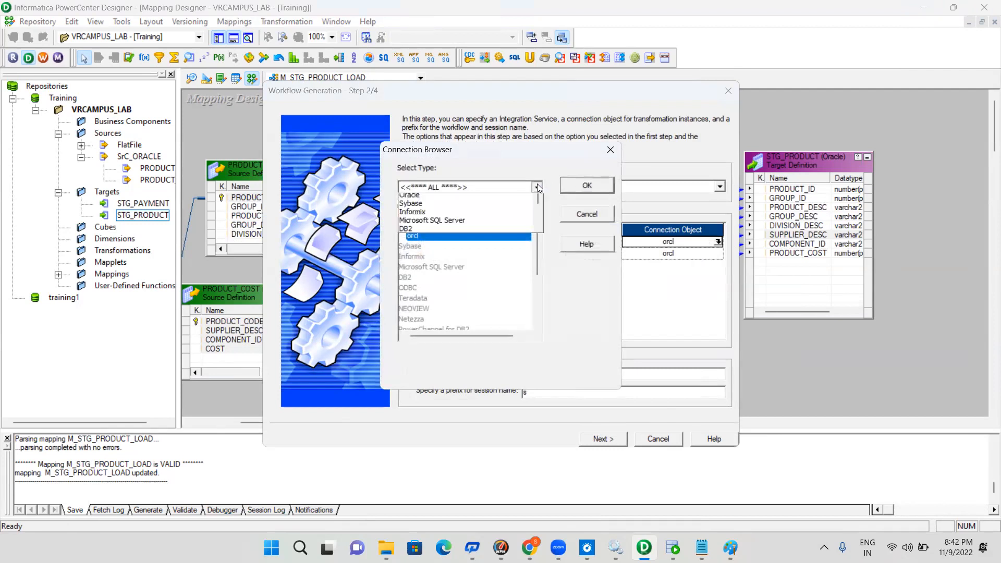
click(526, 152)
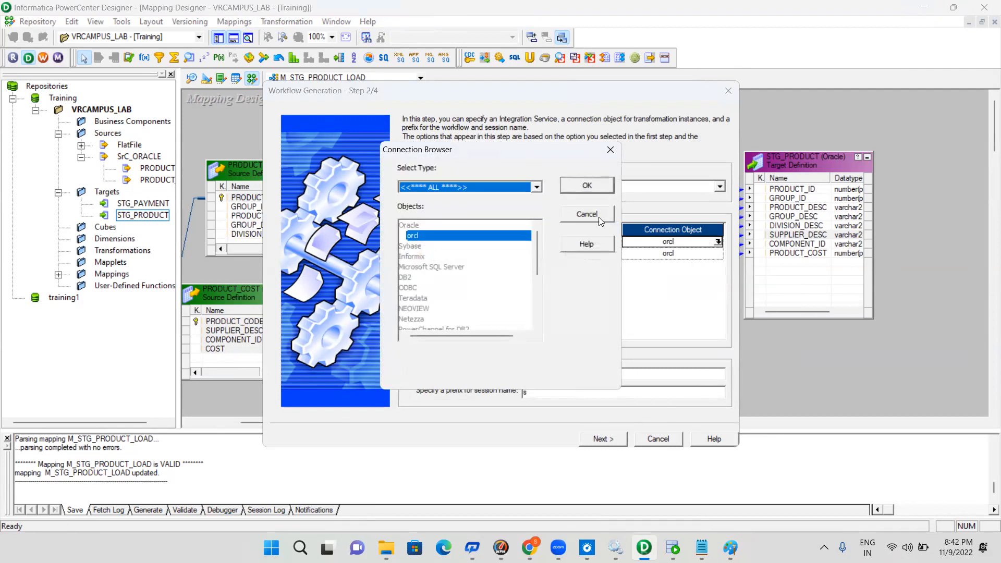
click(587, 214)
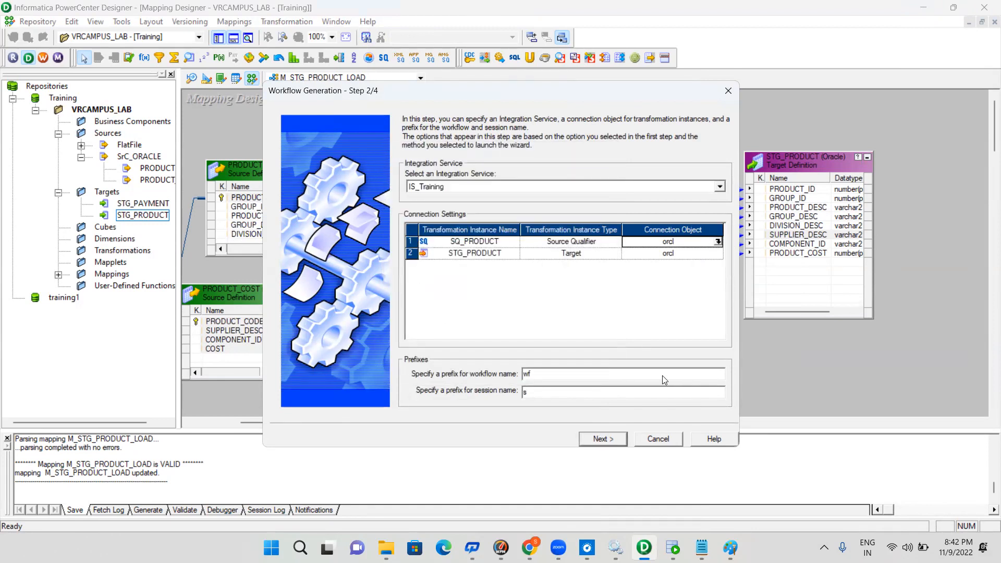
Accept the connection, workflow and session settings, finish generating the workflow for M_STG_PRODUCT_LOAD, and save to the repository
click(612, 439)
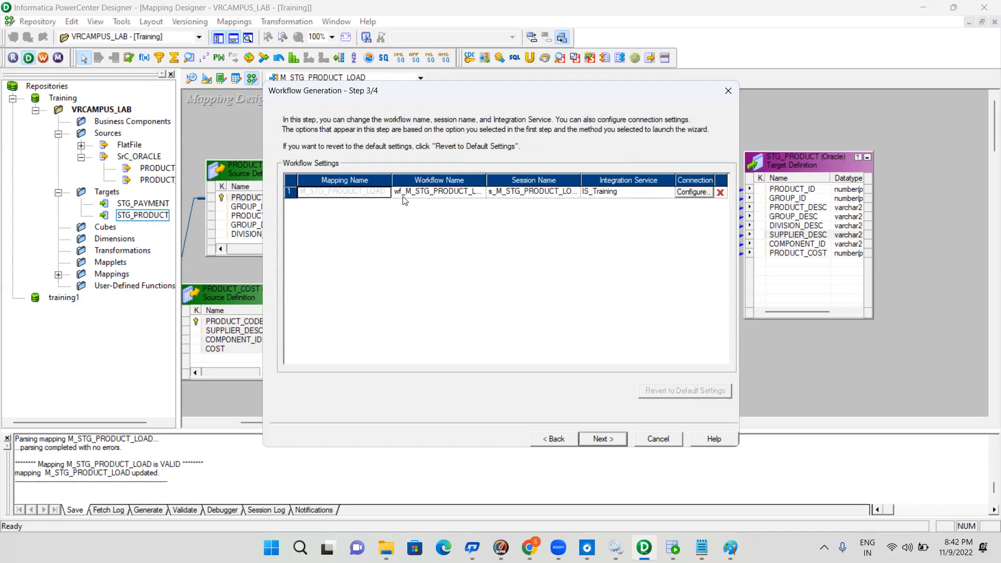
click(607, 437)
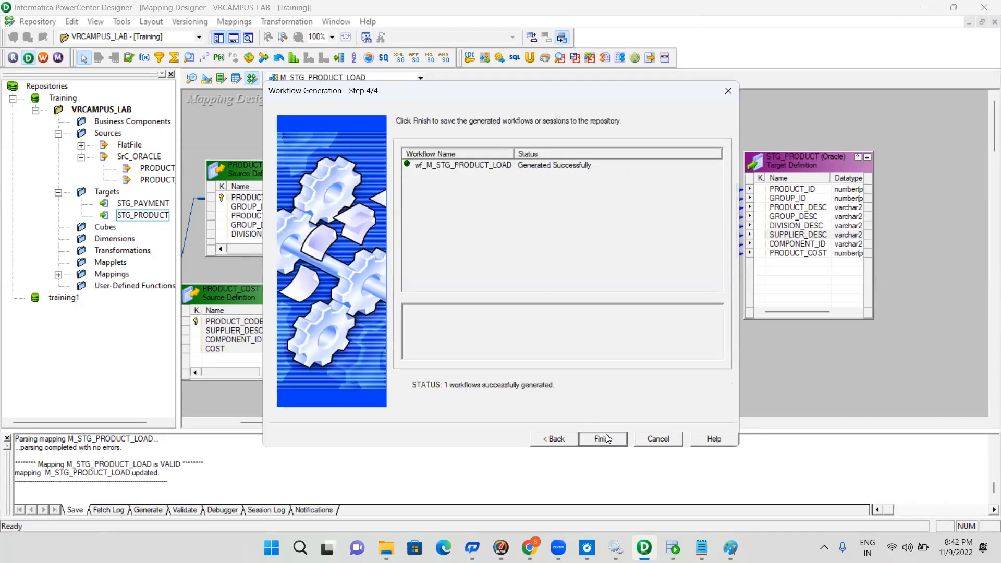
click(605, 439)
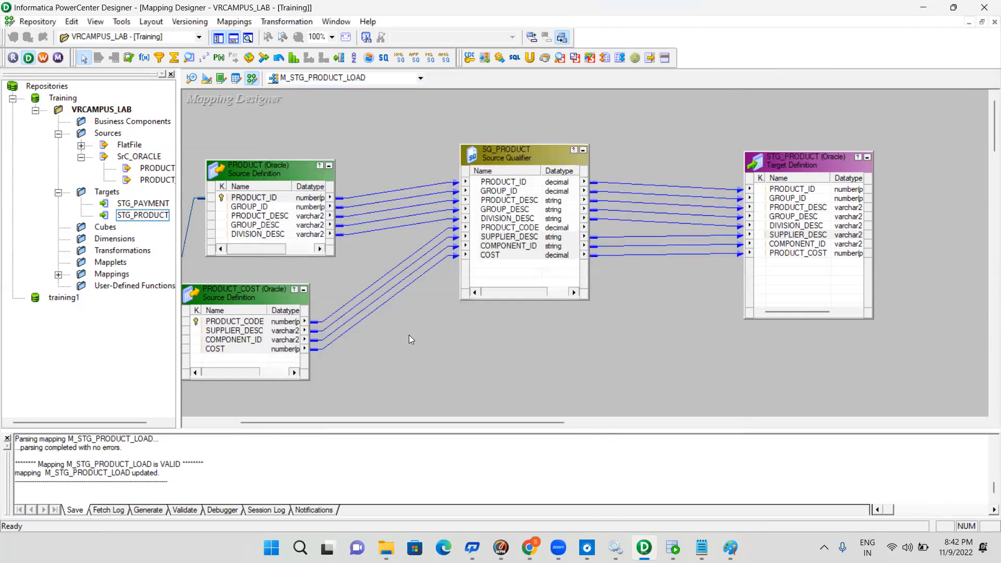
key(ctrl+s)
Switch to PowerCenter Workflow Manager, dismiss the startup tip, and expand the Workflows and Sessions folders of VRCAMPUS_LAB
click(43, 57)
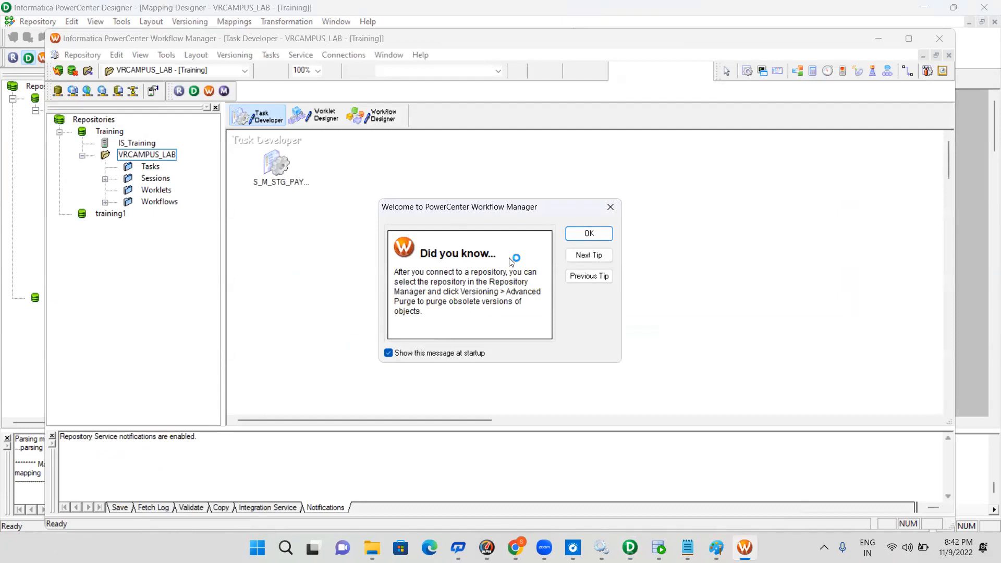
click(589, 234)
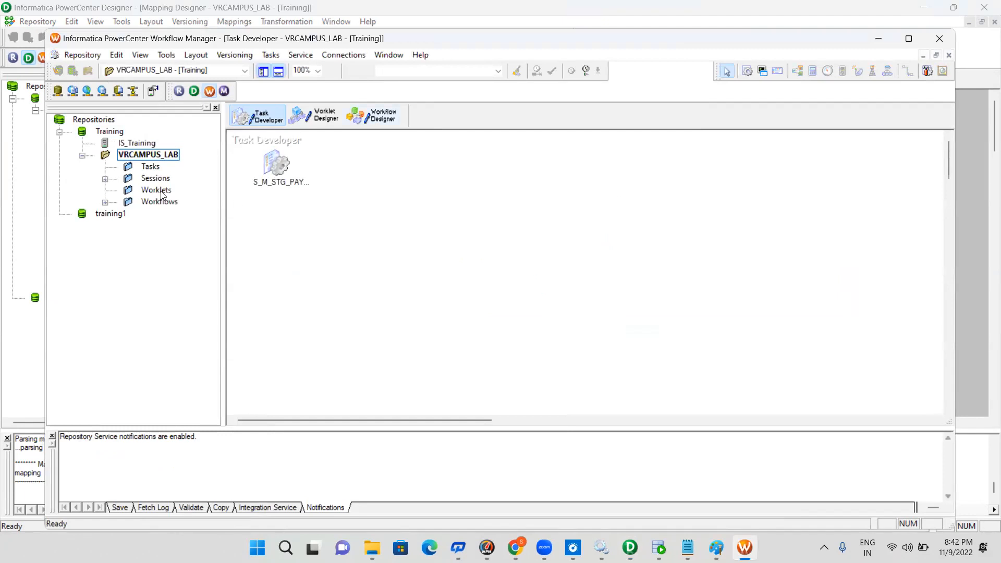
click(105, 202)
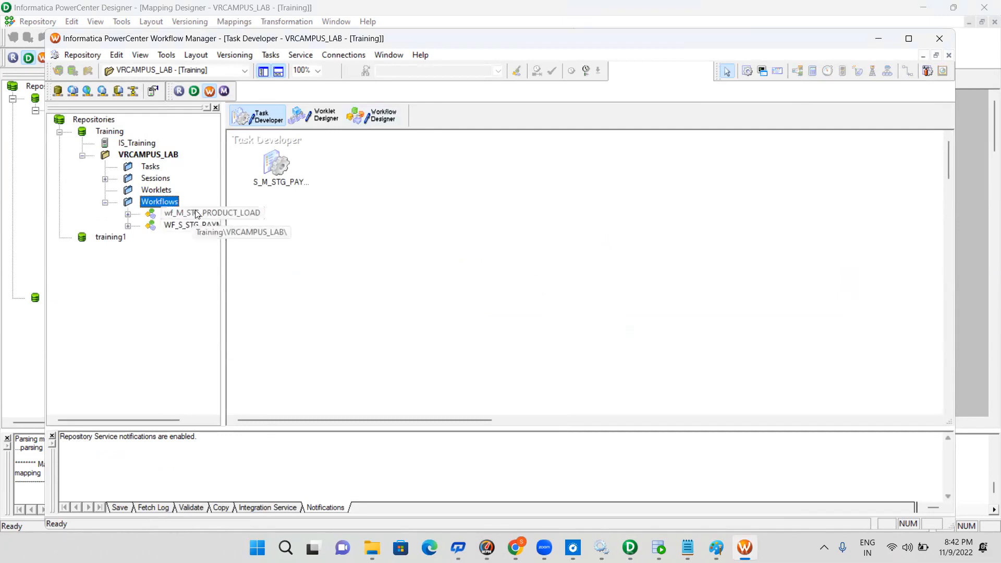
click(146, 178)
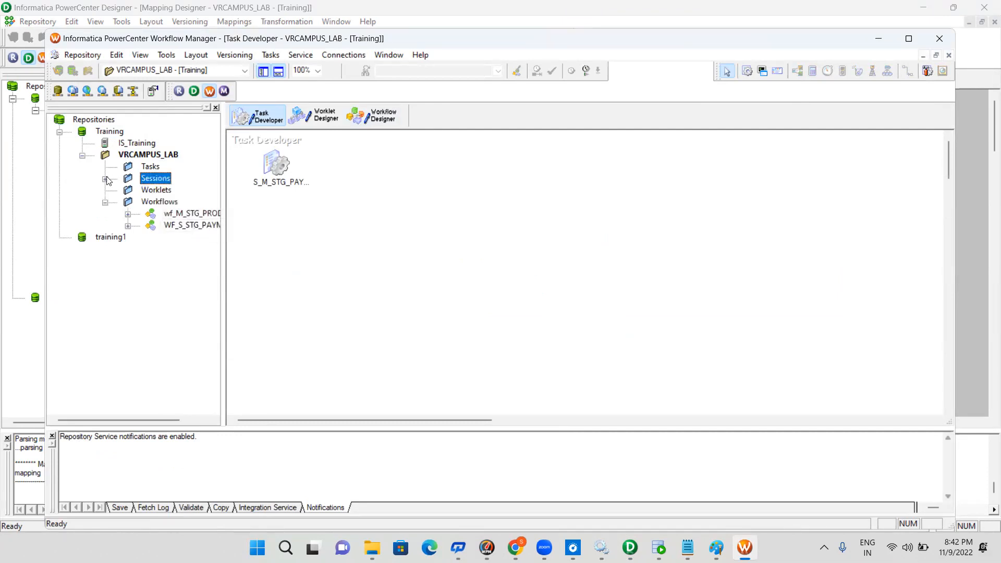
click(106, 179)
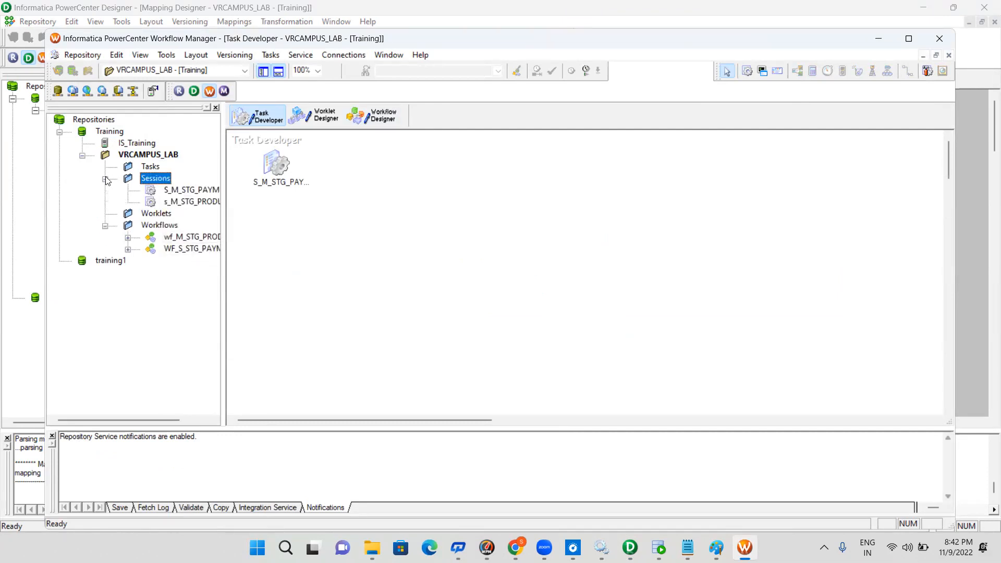
Place the reusable session s_M_STG_PRODUCT_LOAD in the Task Developer workspace and open it for editing
click(202, 204)
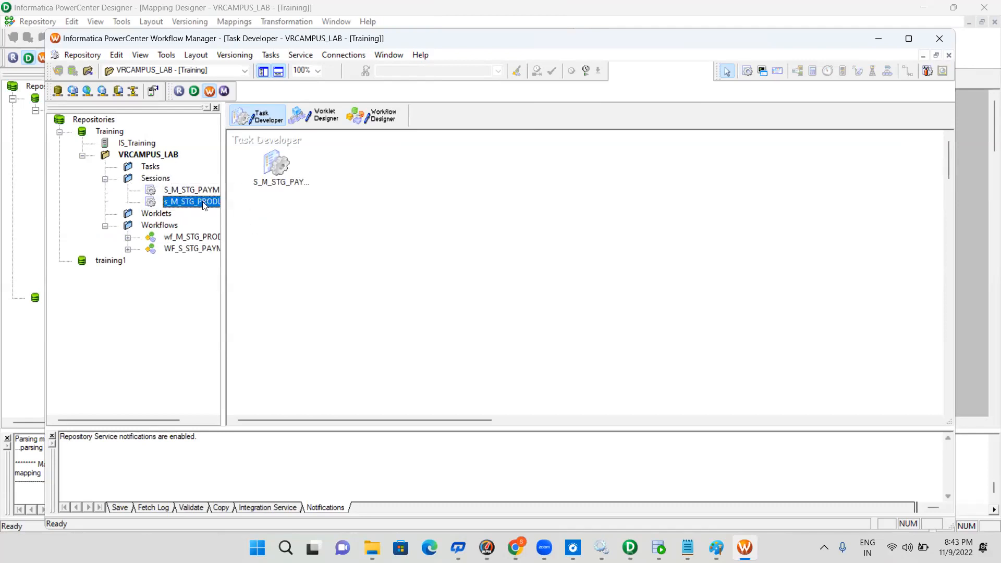
drag(362, 201, 439, 199)
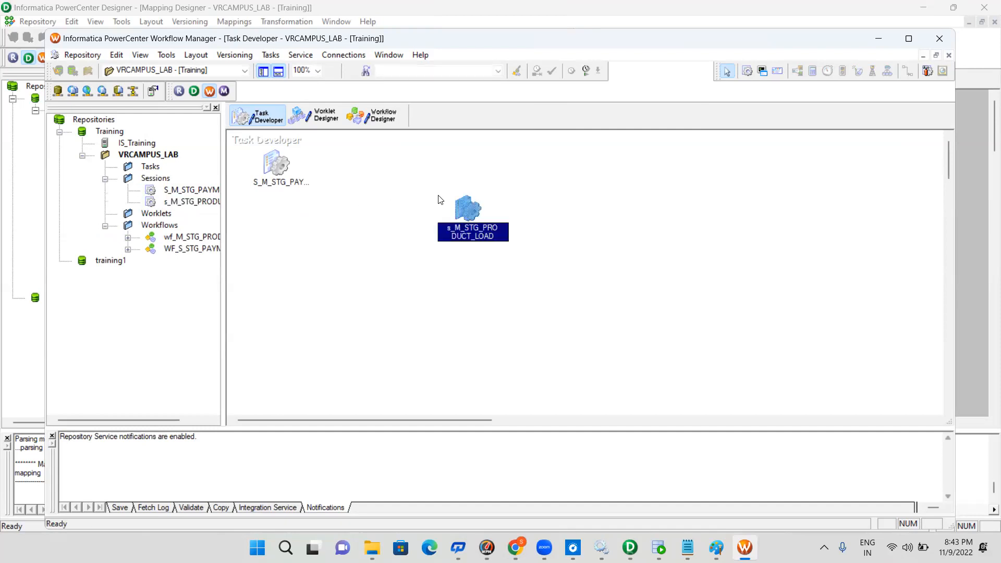
double_click(467, 210)
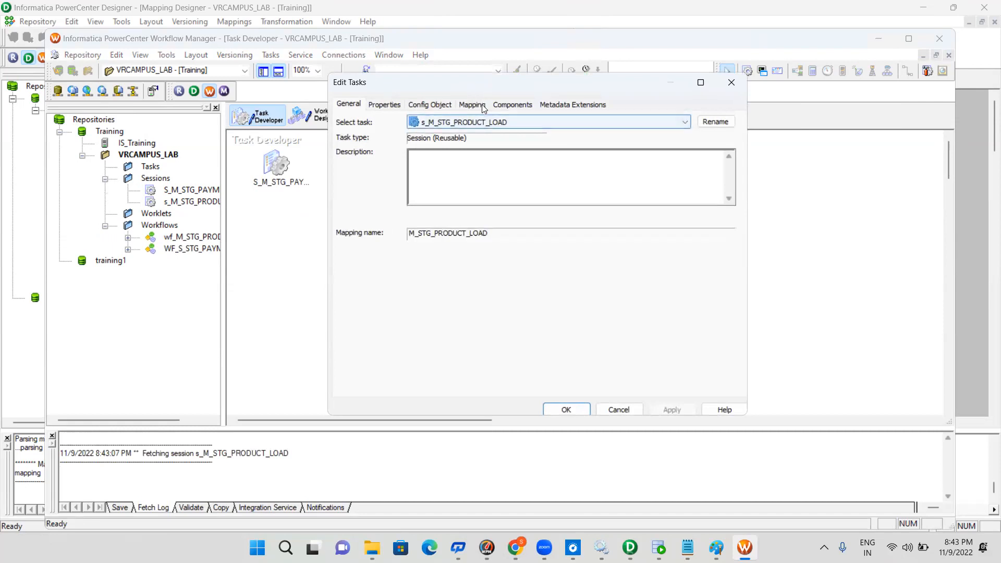
Review the session's mapping settings for the SQ_PRODUCT source and the STG_PRODUCT target, checking reader, writer and connections
click(472, 105)
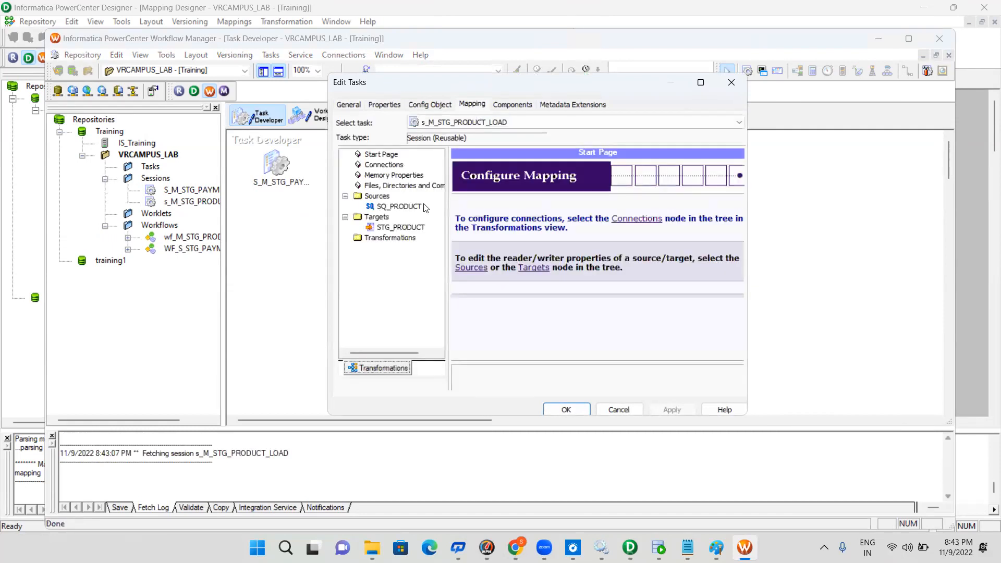
click(424, 207)
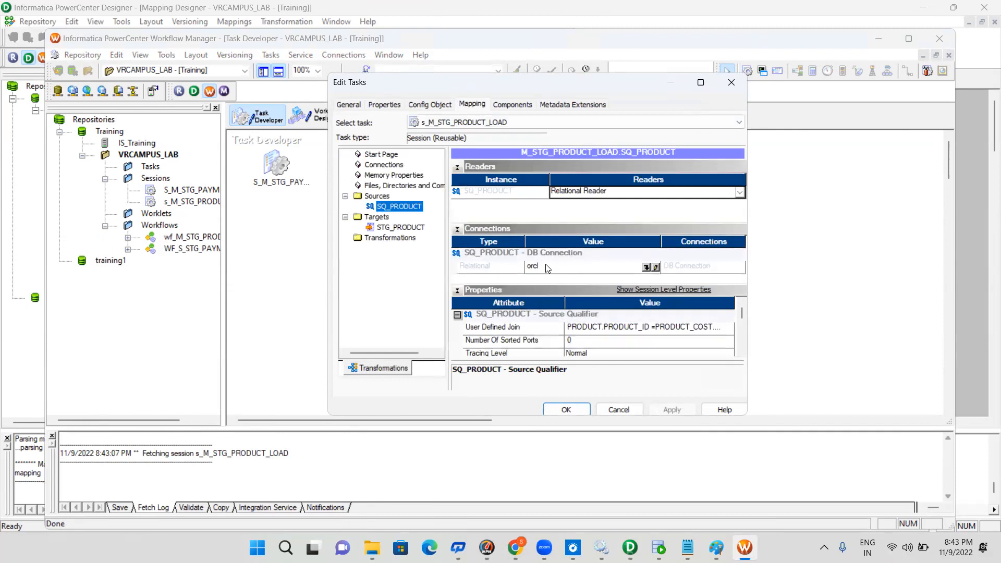
click(421, 227)
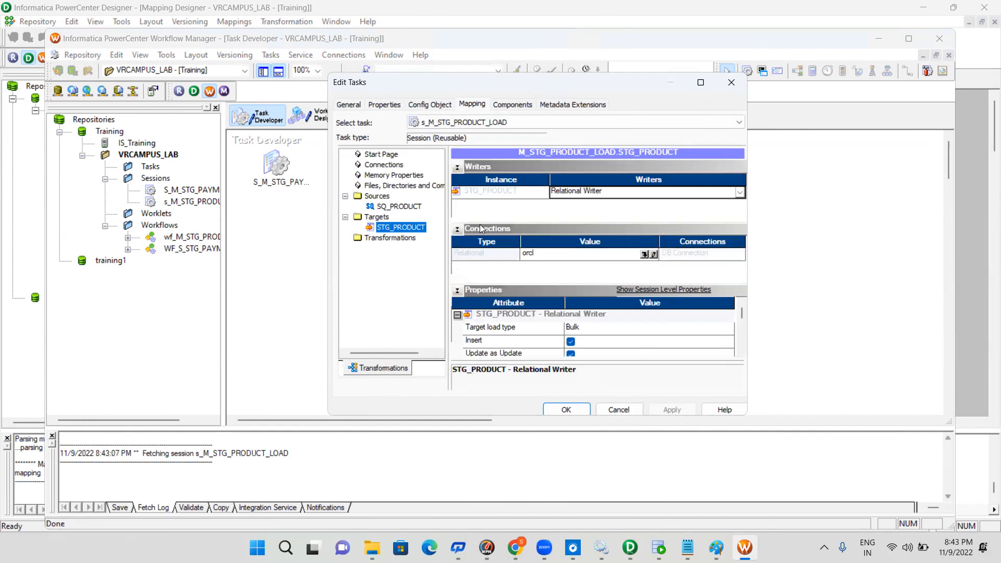
click(401, 209)
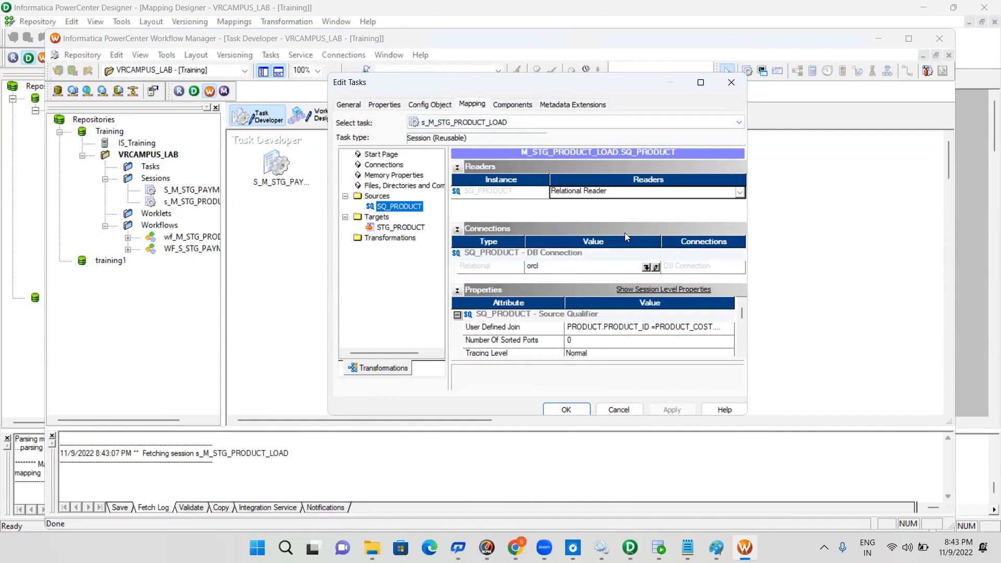
Inspect the definition of SQ_PRODUCT's relational connection and the connection browser, then close the session without changes
click(655, 268)
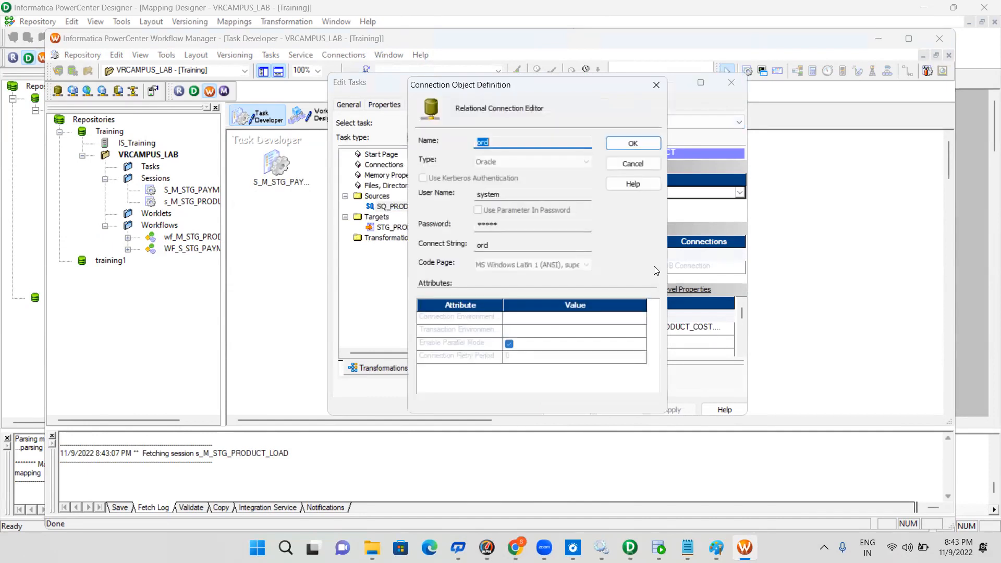
click(508, 144)
click(644, 164)
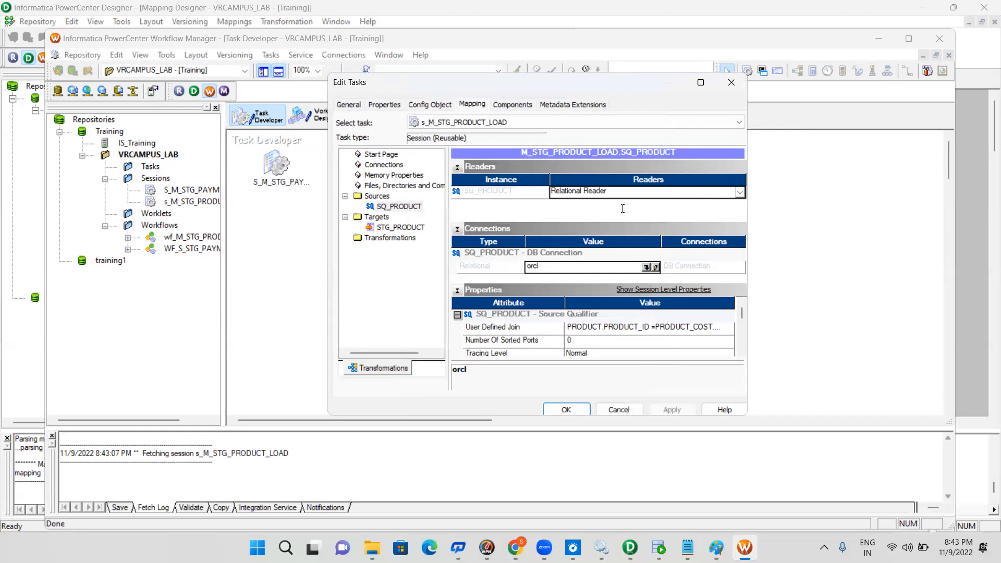
click(646, 267)
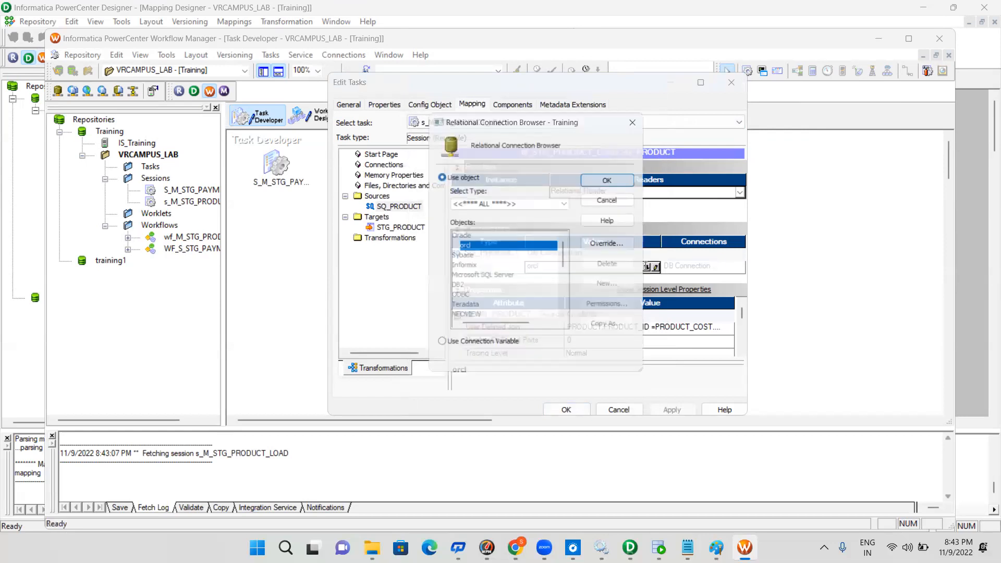
click(615, 197)
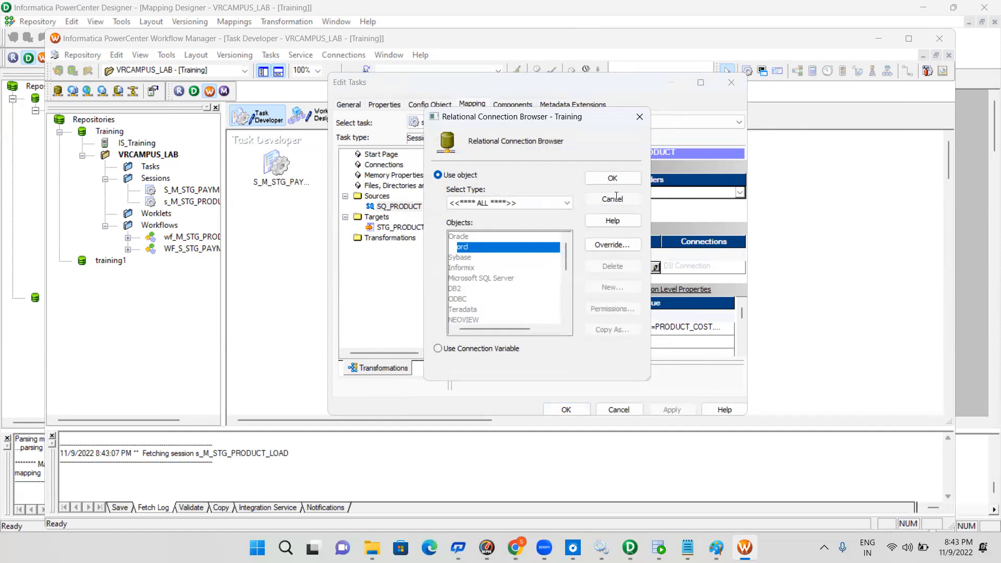
click(655, 267)
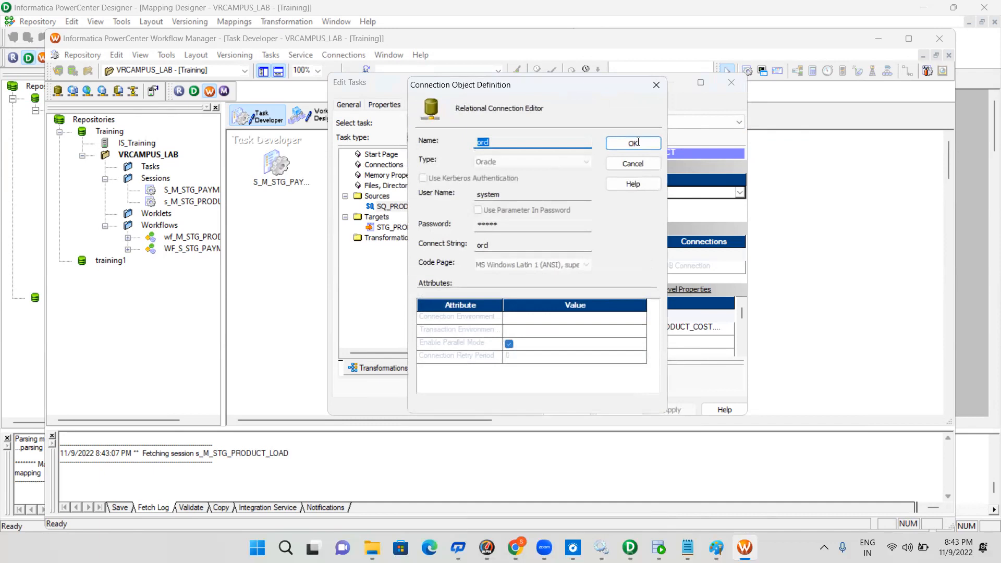
click(656, 84)
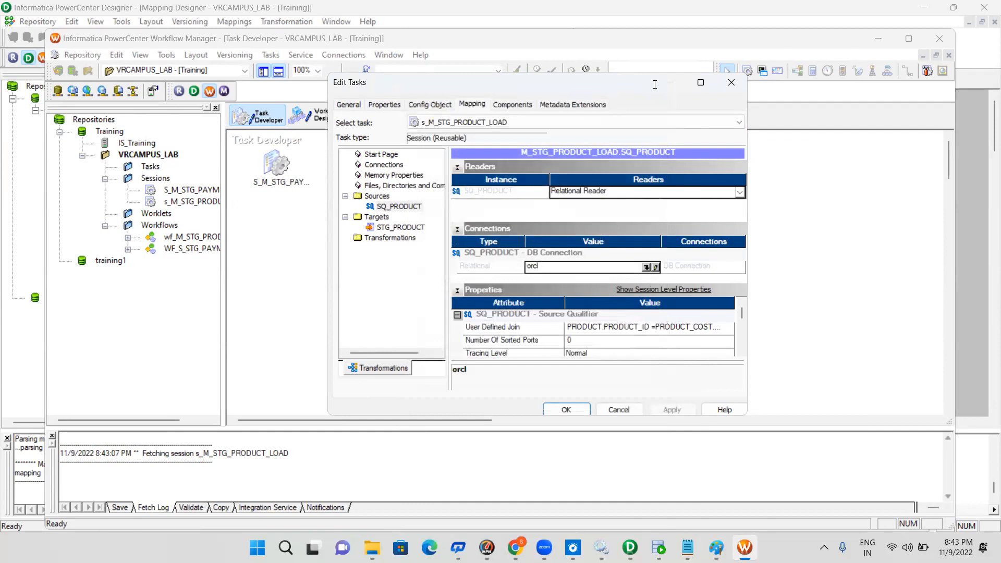
click(730, 81)
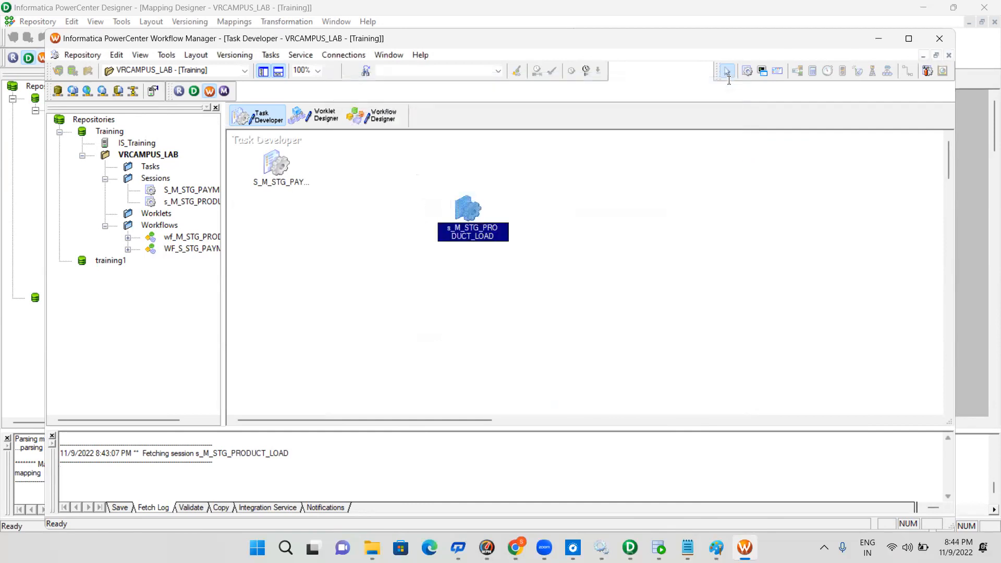
click(522, 173)
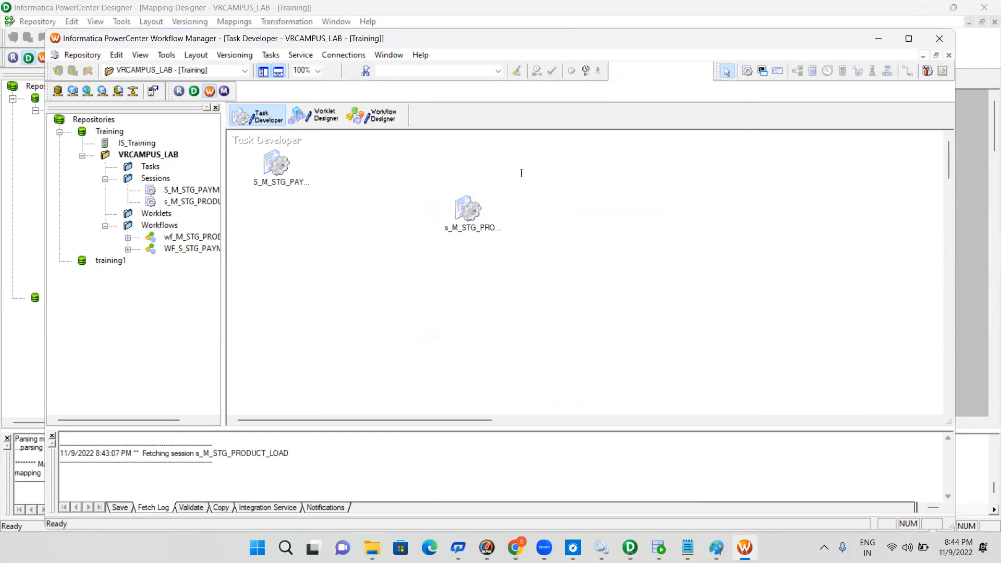
double_click(472, 209)
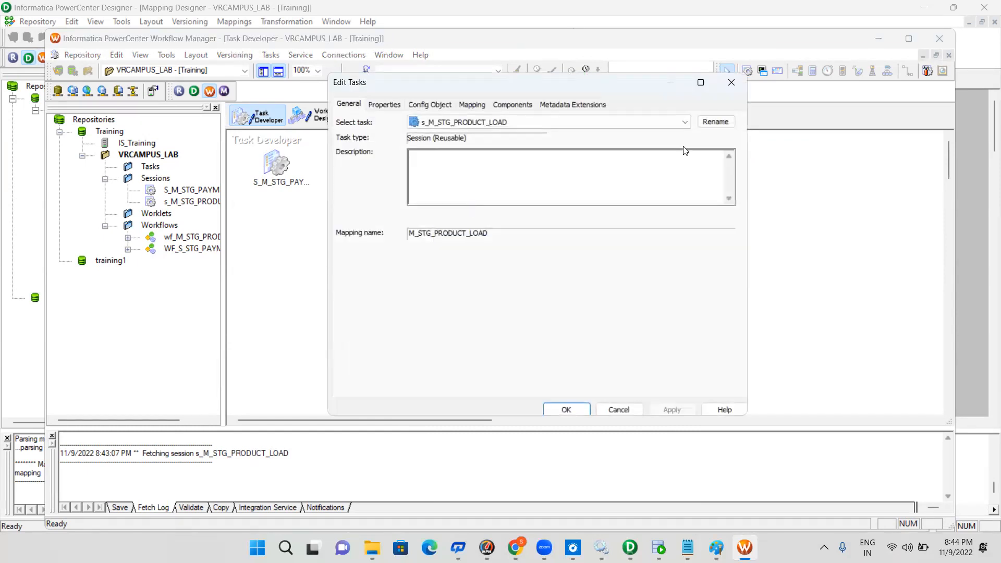
click(728, 84)
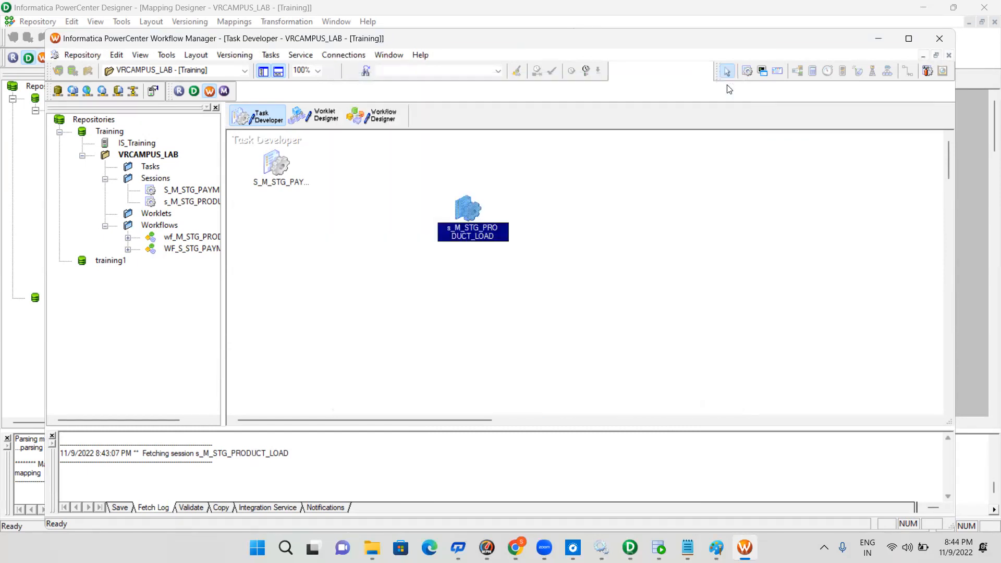
Create a new relational connection of subtype Oracle and name it SRC_Oracle
click(345, 56)
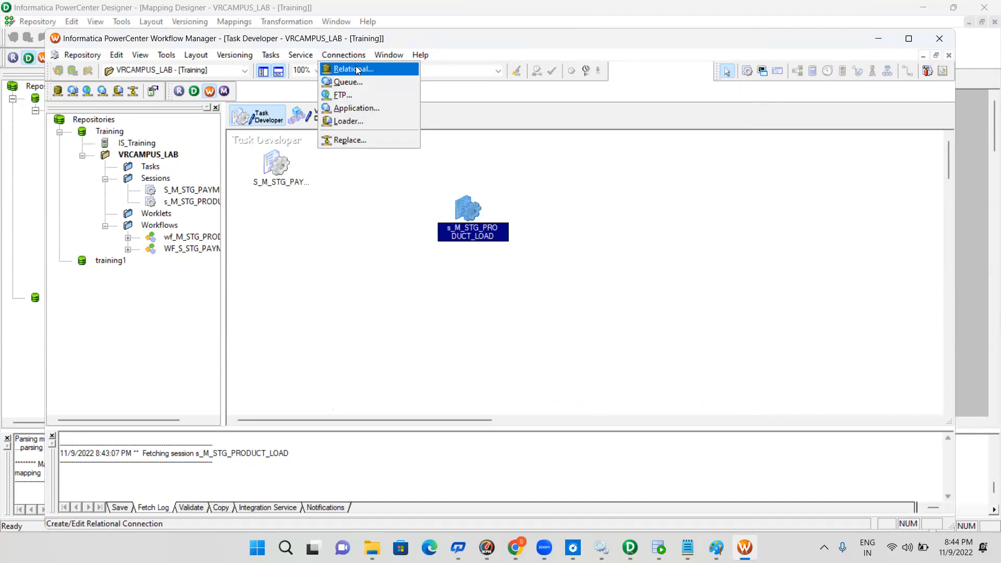
click(357, 70)
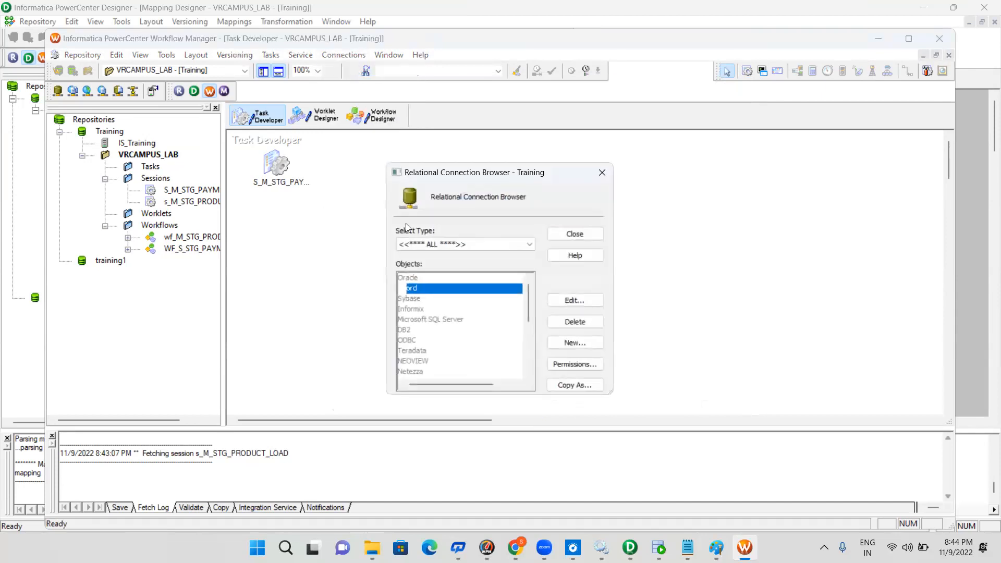
click(578, 343)
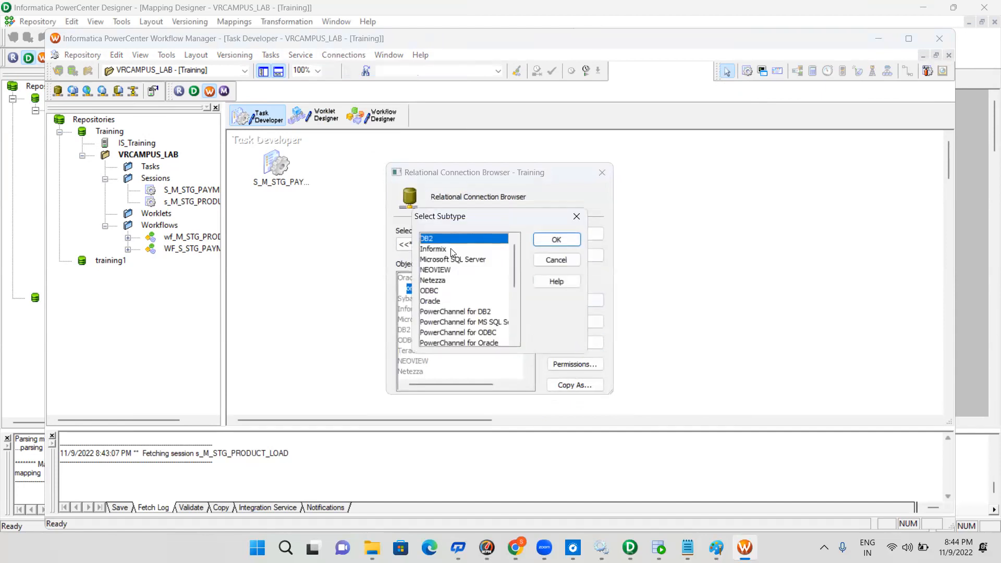
click(435, 302)
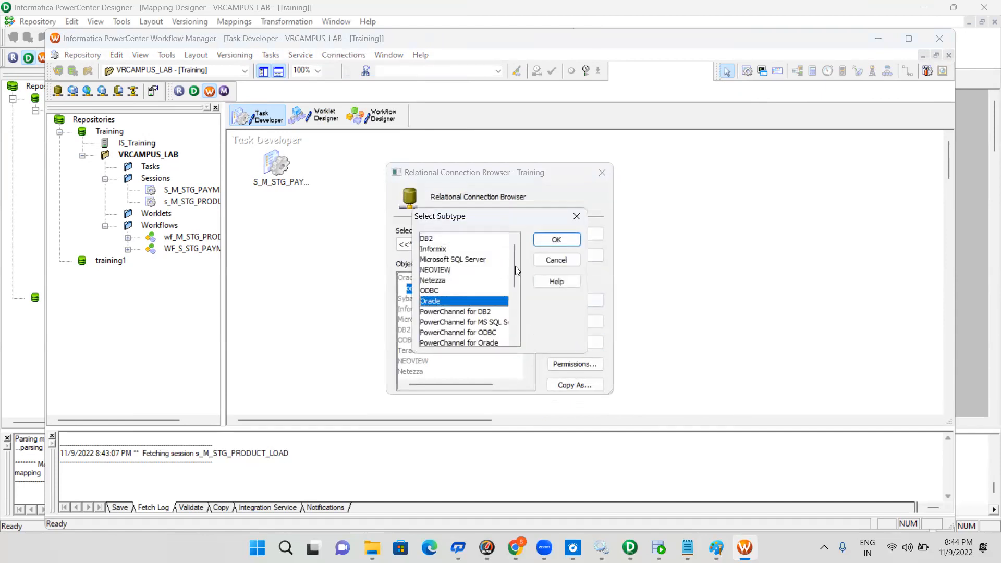
click(557, 240)
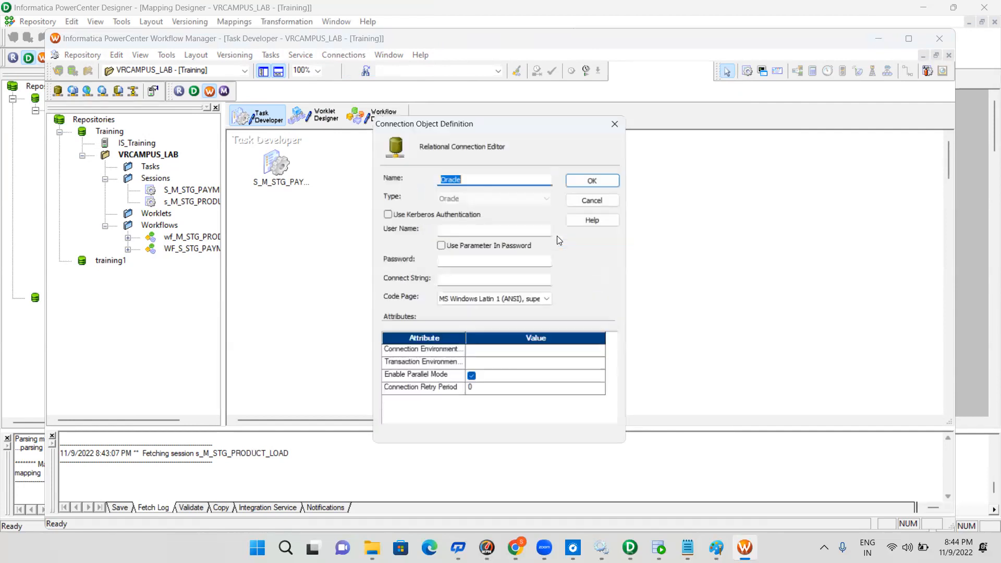
click(486, 178)
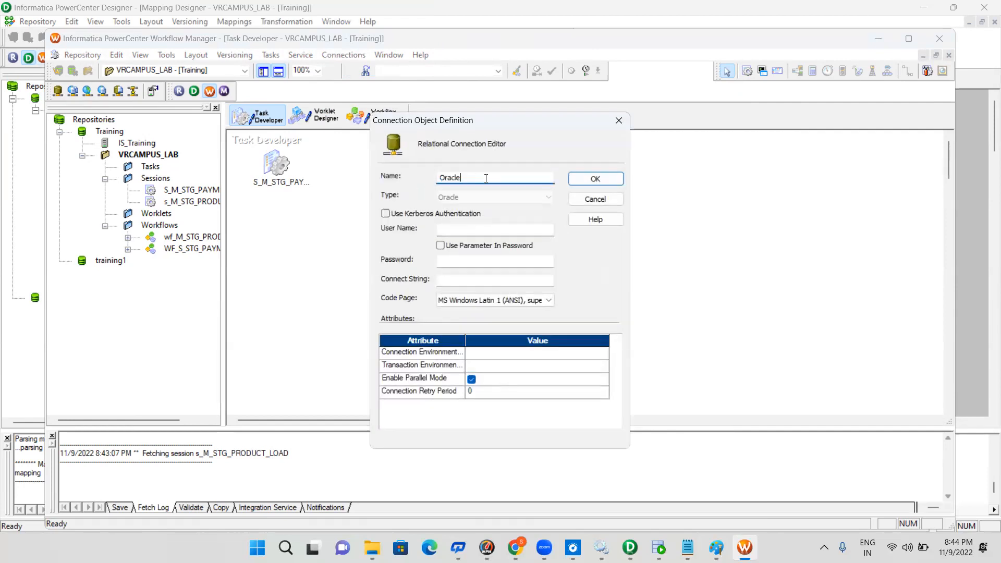
click(439, 178)
text(SRC_)
Give the SRC_Oracle connection user name src_ora, the account password and connect string orcl, and save it
click(472, 231)
text(src)
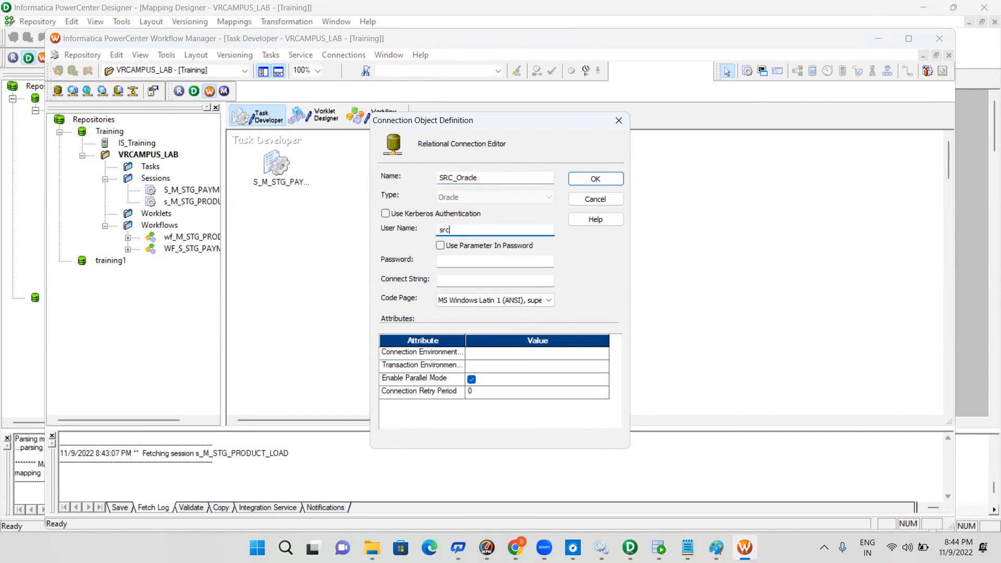
text(_ora)
key(ctrl+a)
click(470, 261)
key(ctrl+v)
click(464, 281)
text(orcl)
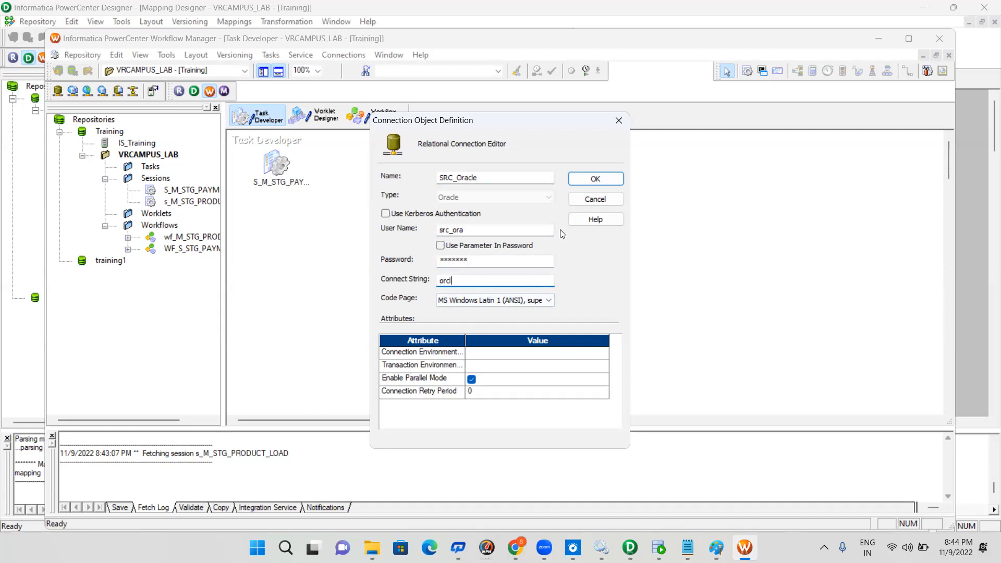
click(595, 179)
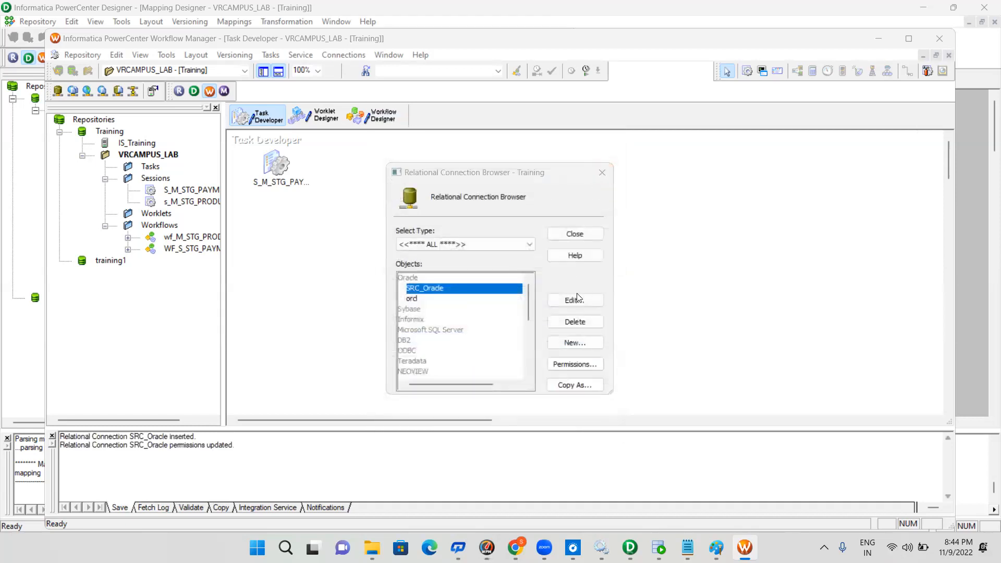
Create a second relational connection of subtype Oracle and name it STG_Oracle
click(579, 342)
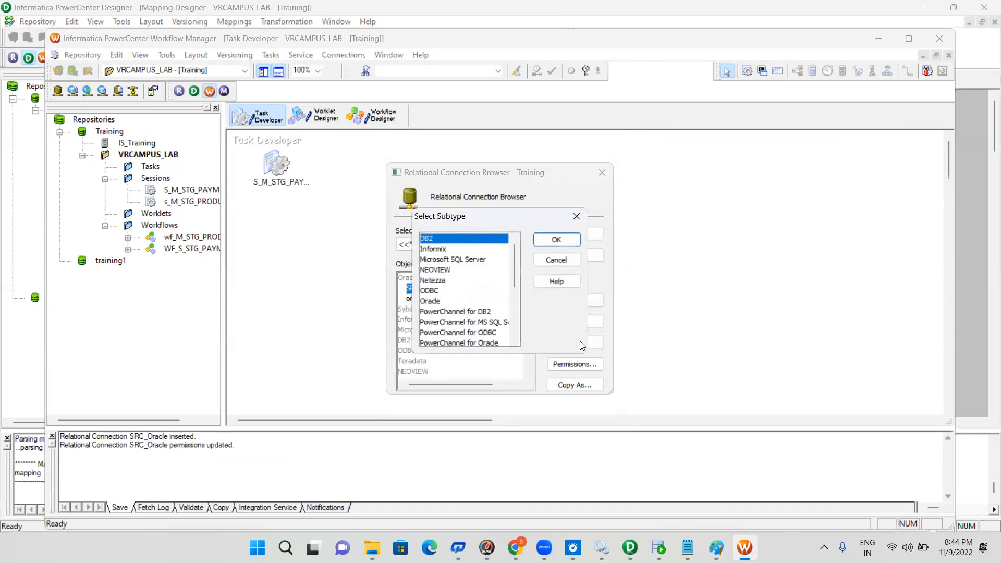
click(430, 302)
click(556, 241)
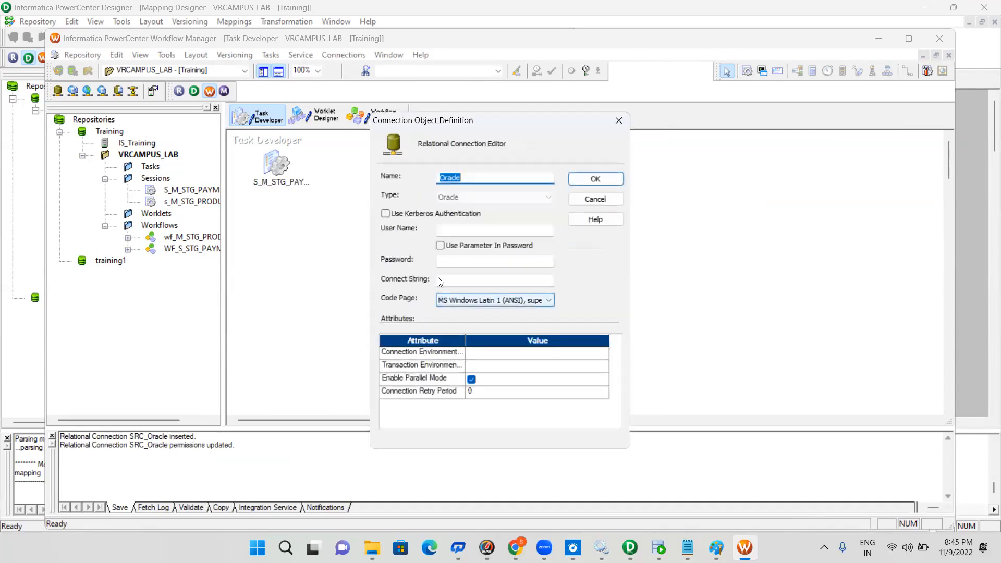
click(470, 177)
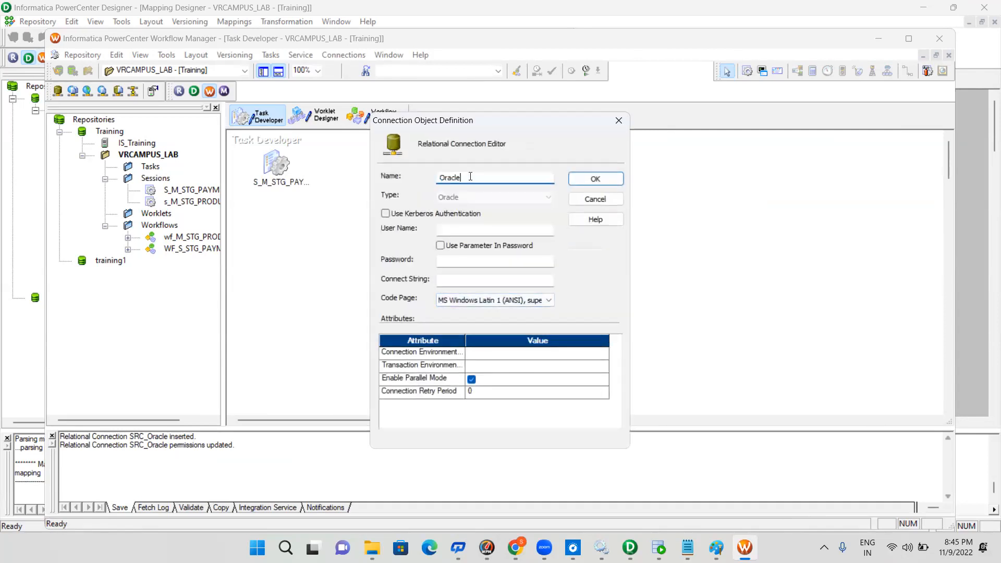
text(STG_)
Give the STG_Oracle connection user name stg_ora, the account password and connect string orcl, save it and close the connection browser
click(460, 227)
text(stg_ora)
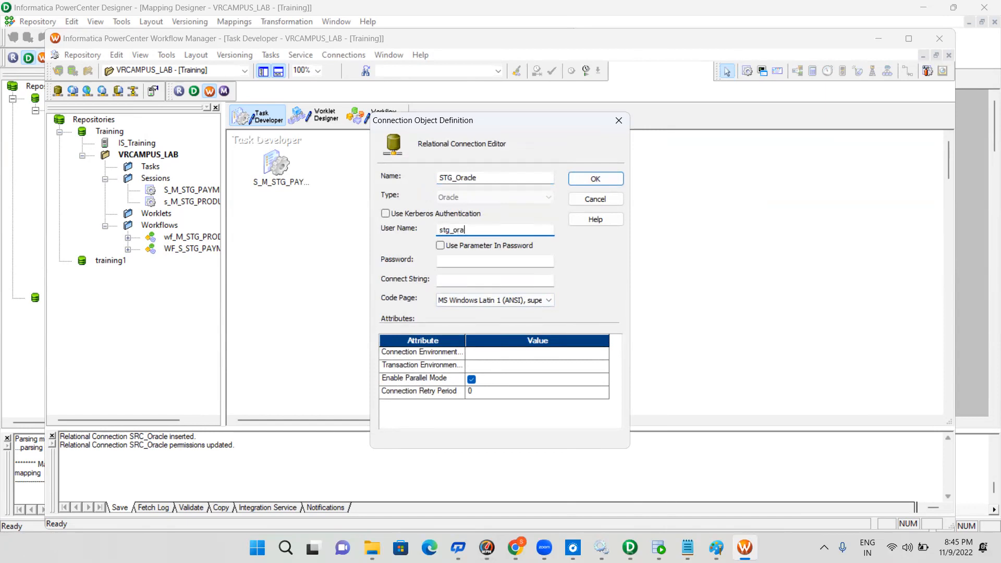
key(ctrl+a)
key(Tab)
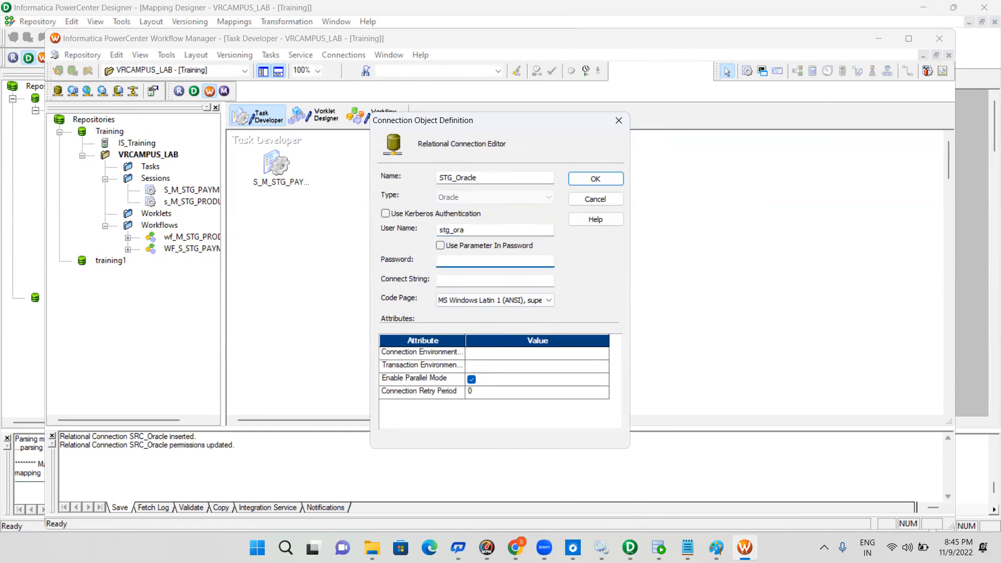
key(ctrl+v)
key(Tab)
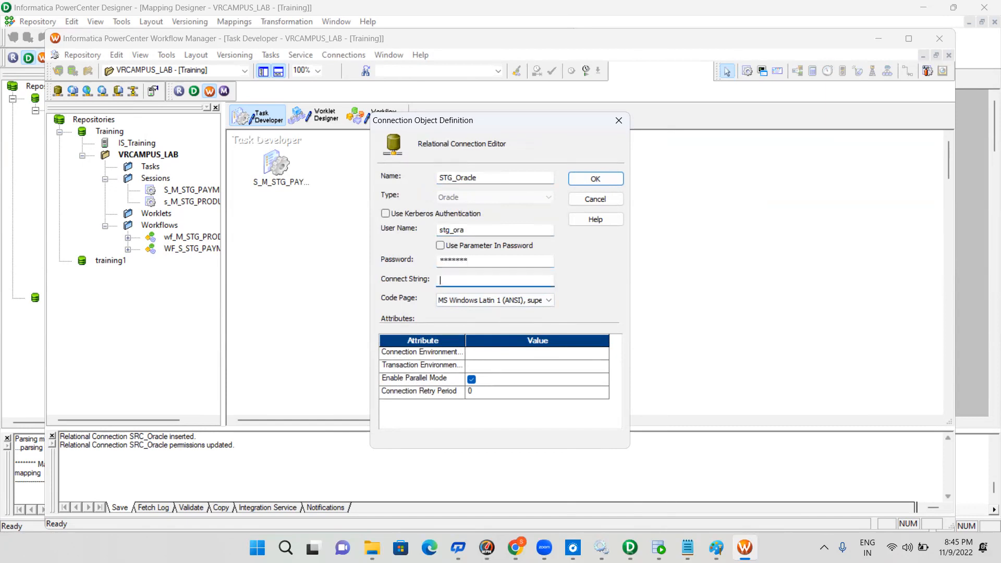
text(orcl)
click(596, 179)
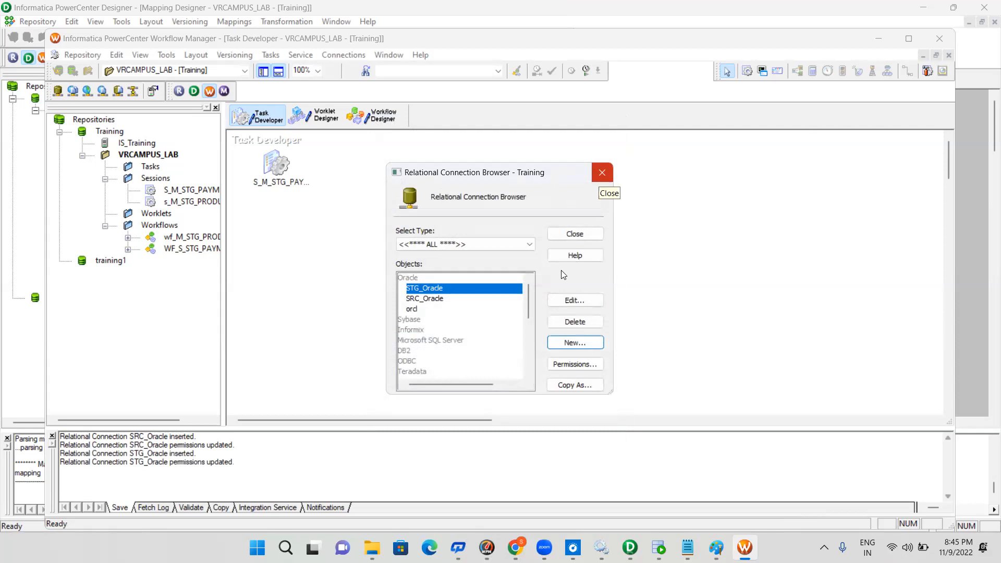
click(579, 235)
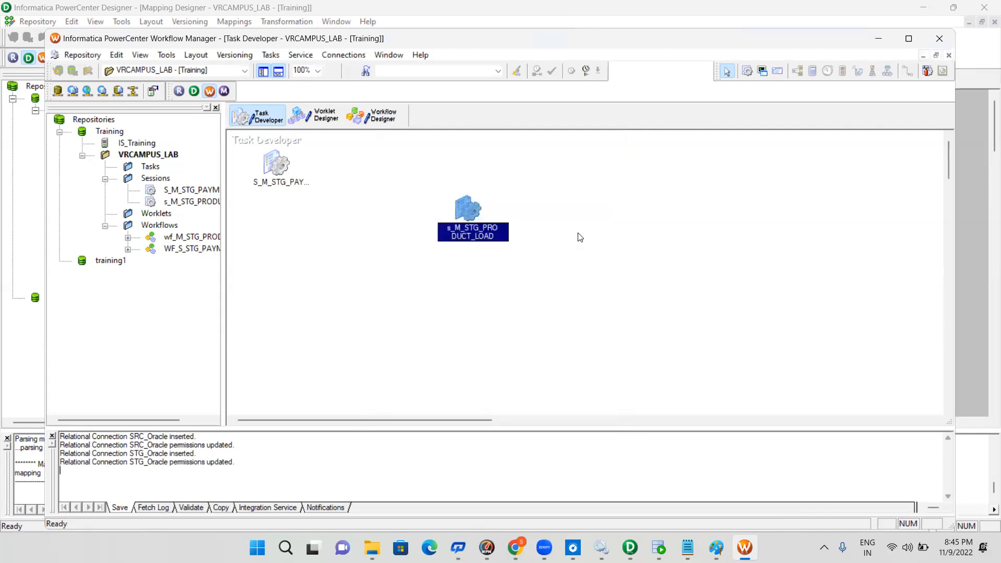
Open session s_M_STG_PRODUCT_LOAD and assign the SRC_Oracle connection to the SQ_PRODUCT source in its mapping settings
double_click(466, 205)
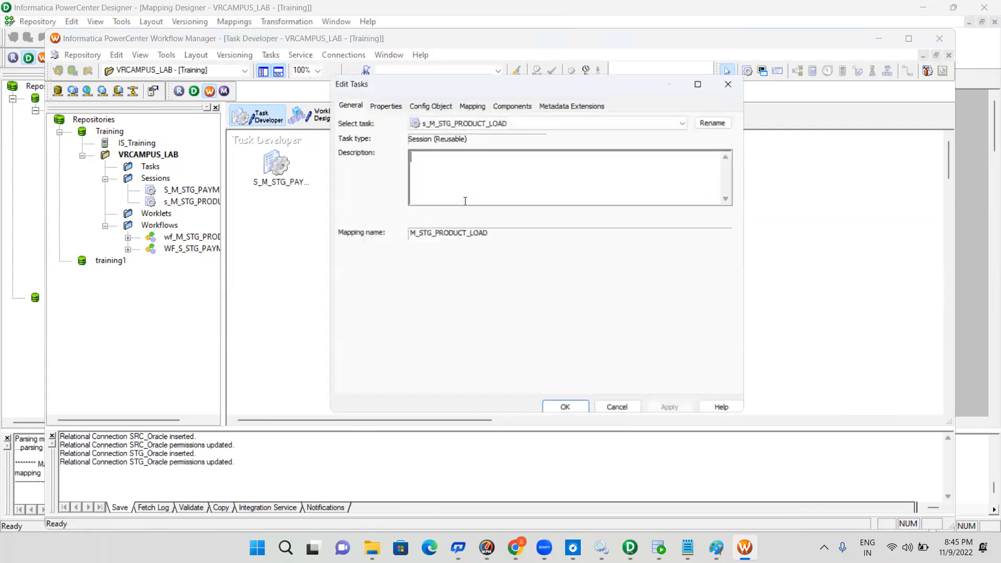
click(467, 106)
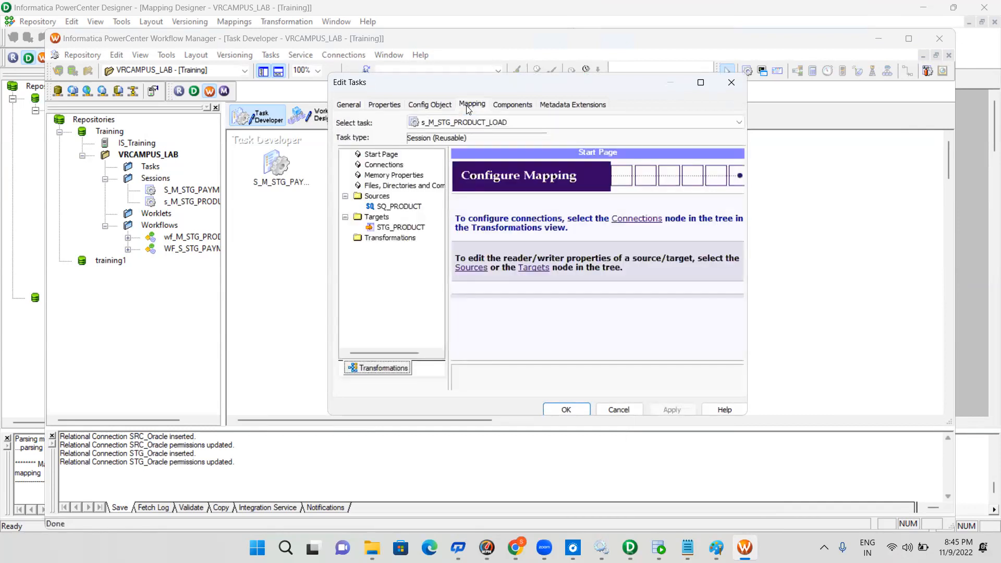
click(401, 207)
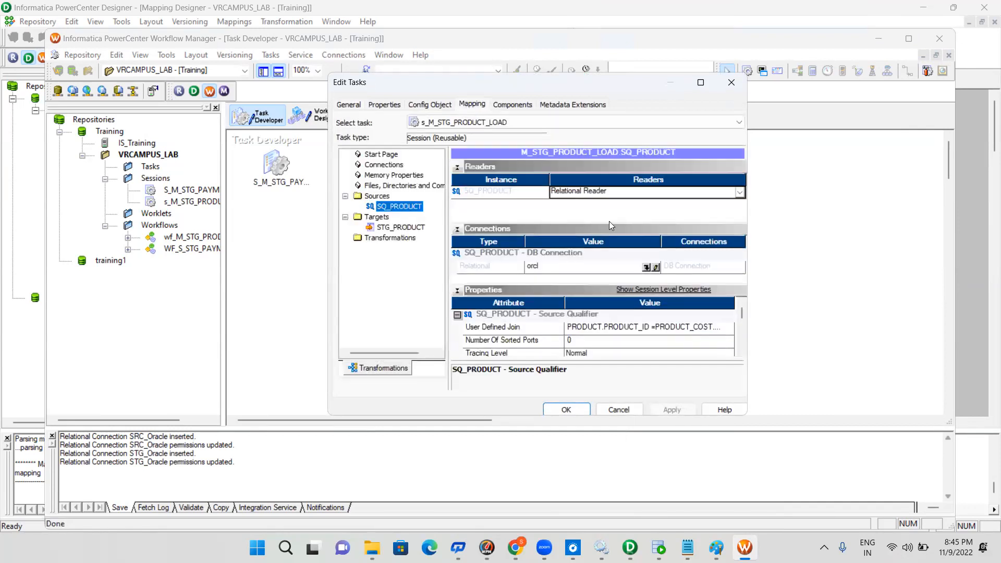
click(647, 267)
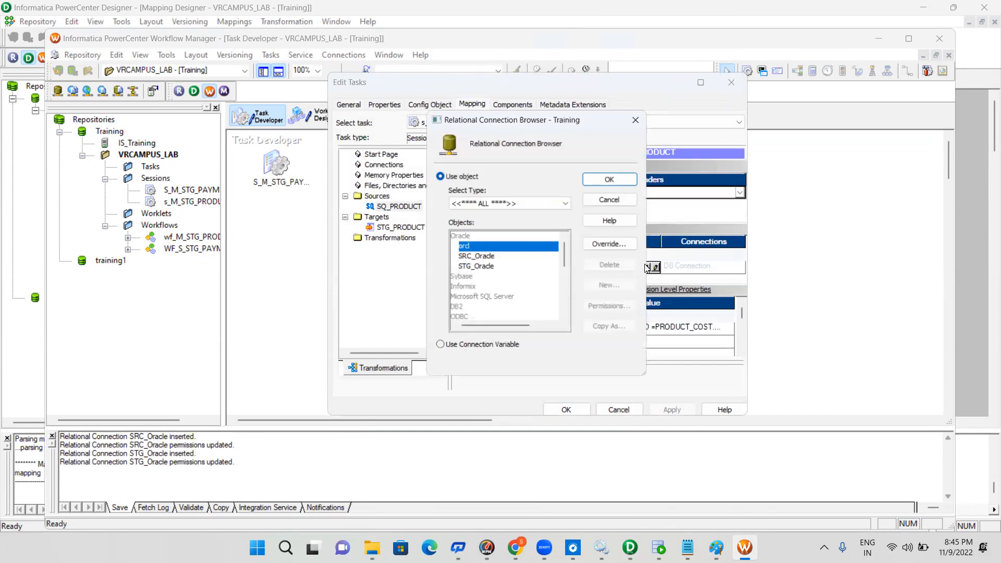
click(481, 257)
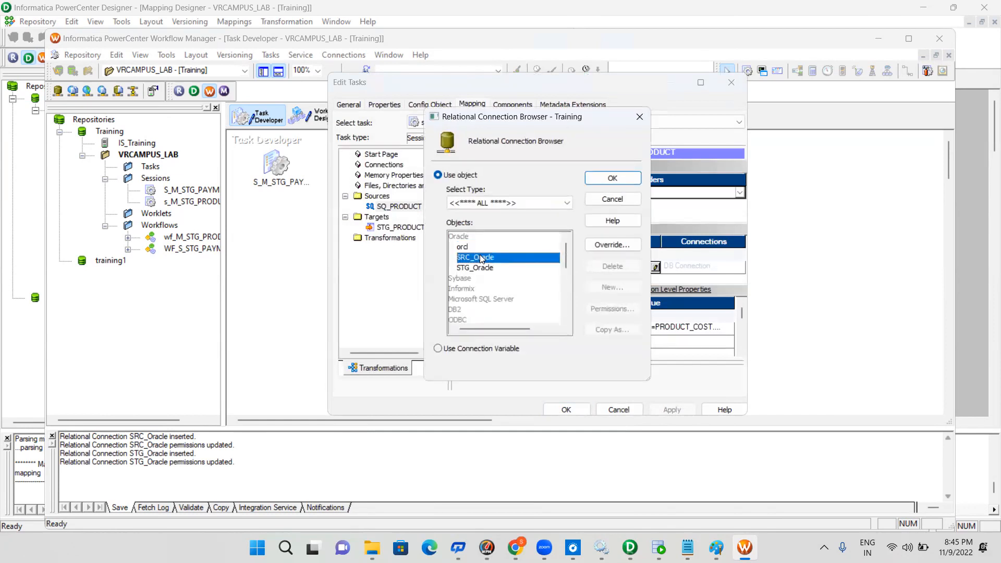
click(633, 180)
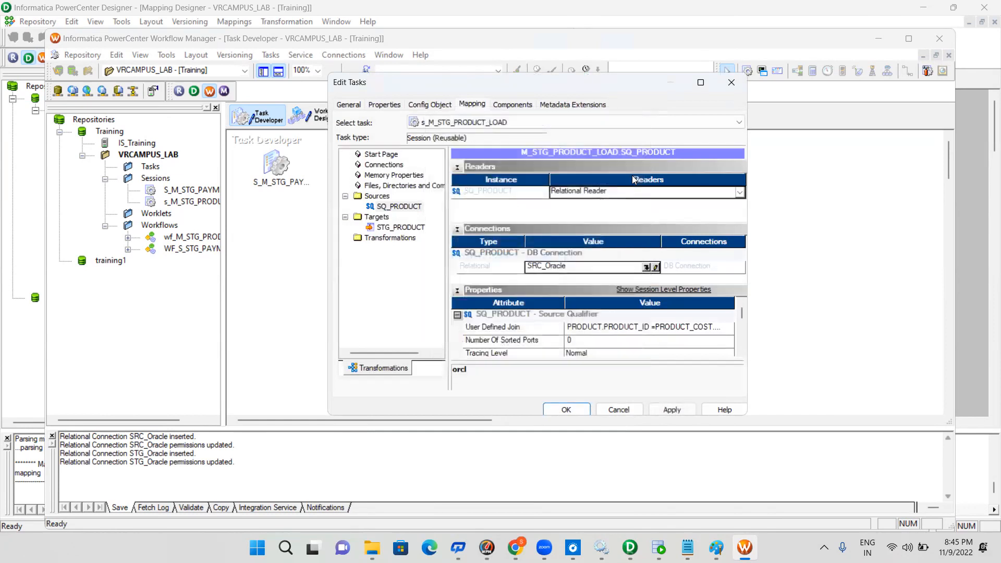
Assign the STG_Oracle connection to the STG_PRODUCT target of the session
click(403, 229)
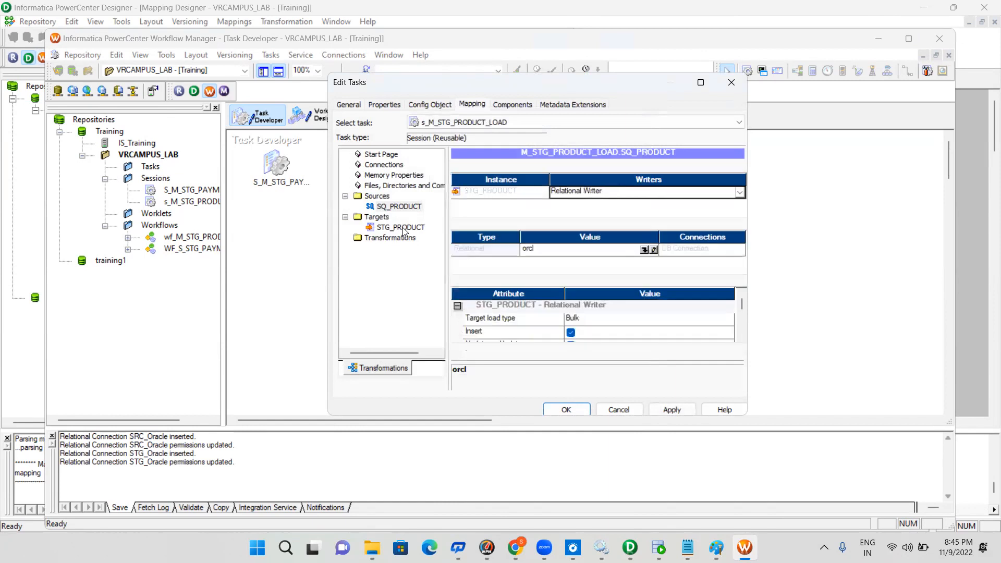
click(644, 254)
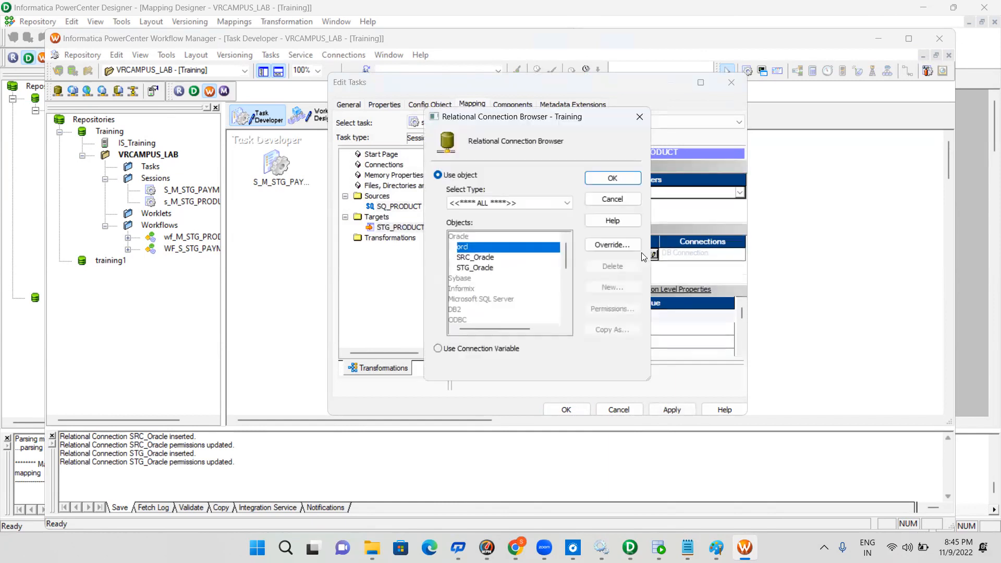
click(479, 268)
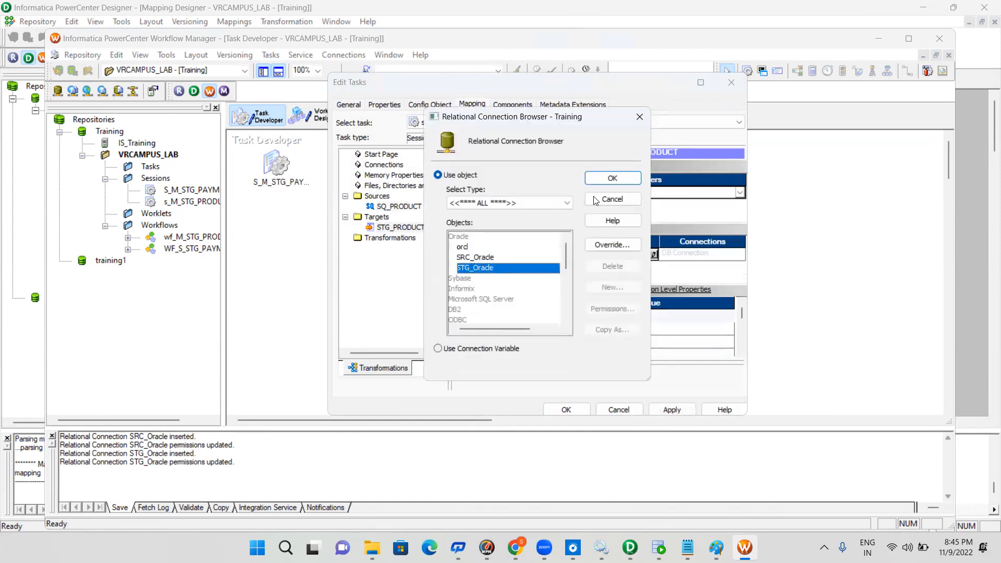
click(609, 177)
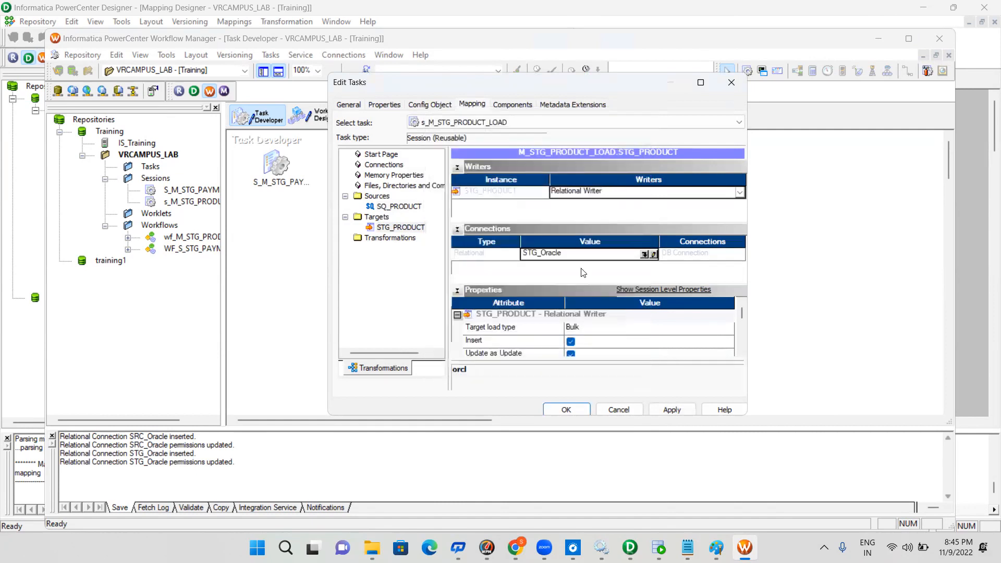
Set STG_PRODUCT's target load type to Normal, enable the truncate target table option, and save the session to the repository
click(590, 326)
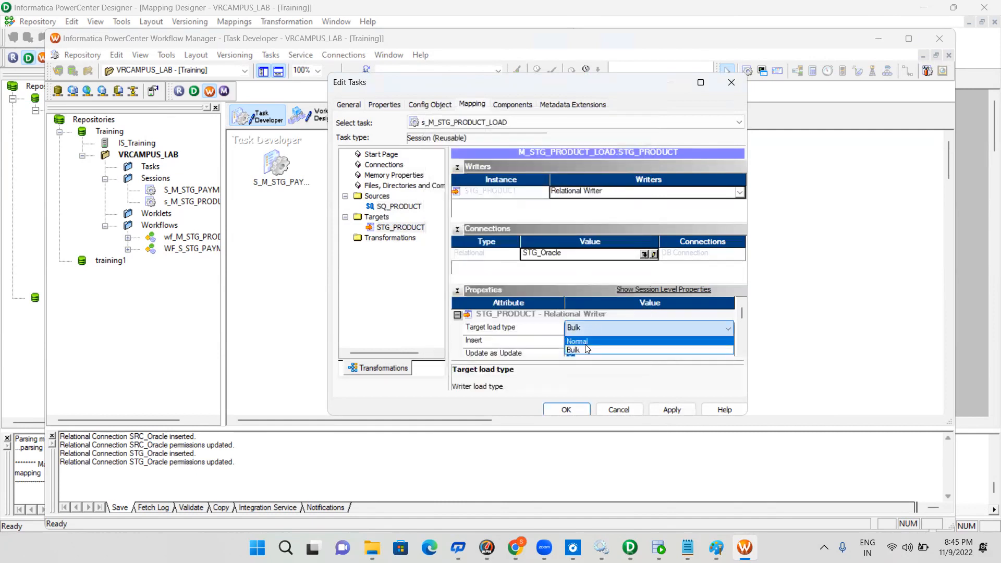
click(586, 341)
click(673, 410)
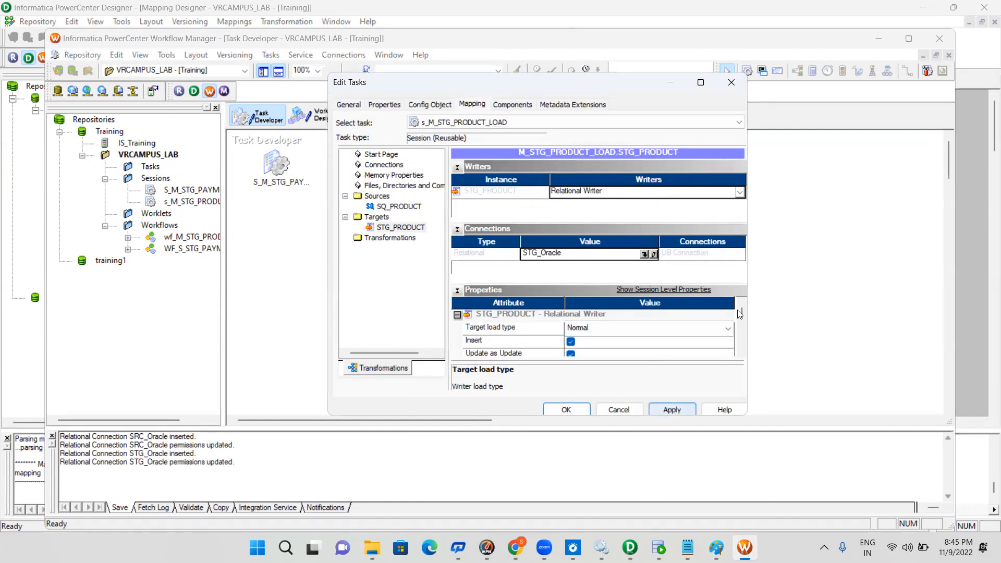
drag(741, 313, 741, 330)
click(571, 329)
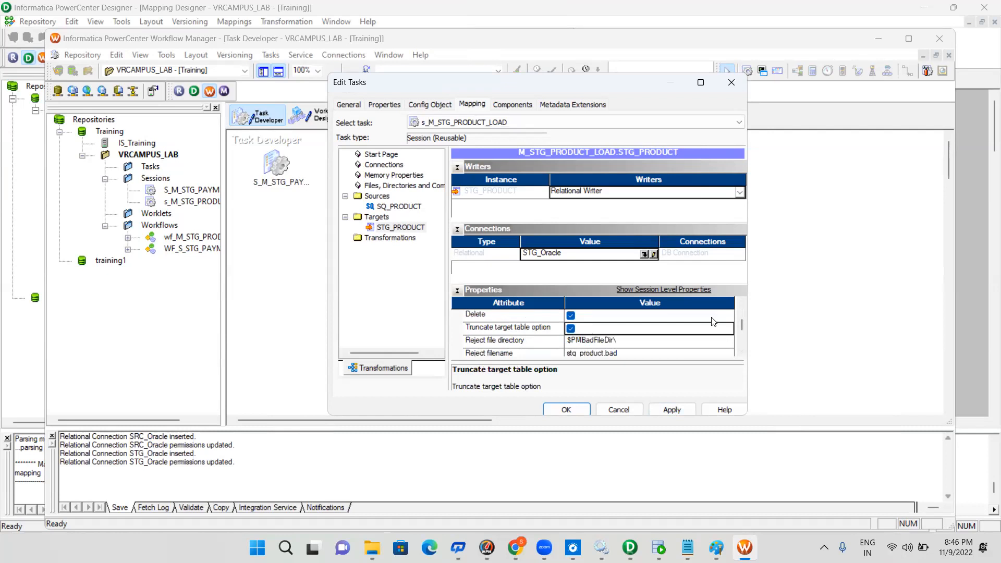
click(677, 410)
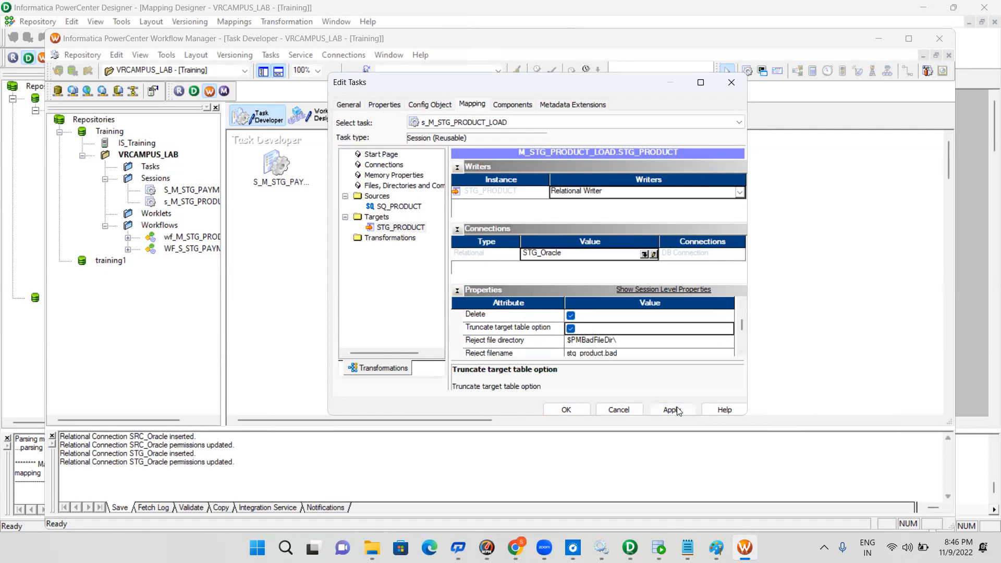
click(564, 411)
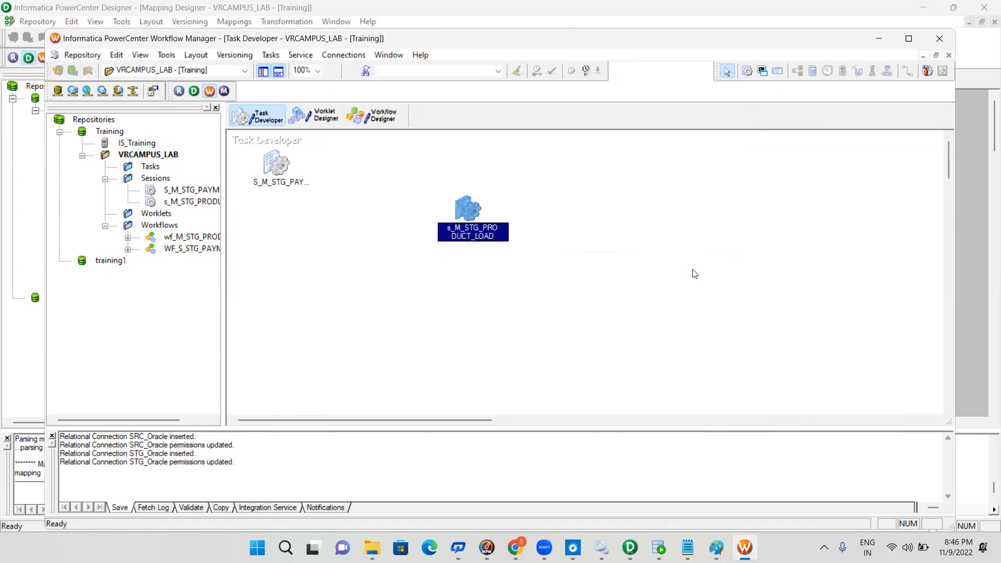
key(ctrl+s)
Open wf_M_STG_PRODUCT_LOAD in the Workflow Designer and save the folder
click(376, 116)
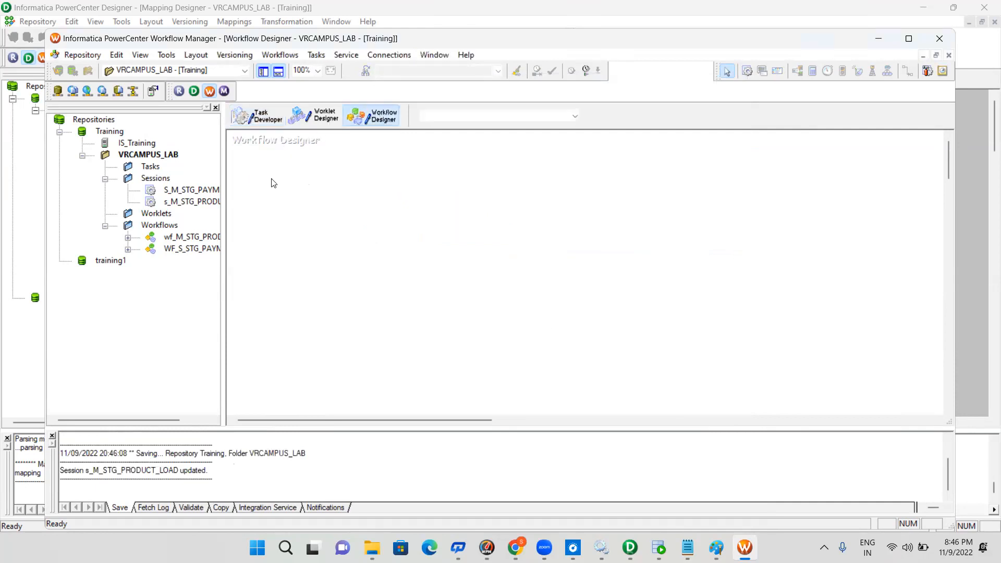
drag(201, 239, 425, 234)
click(556, 270)
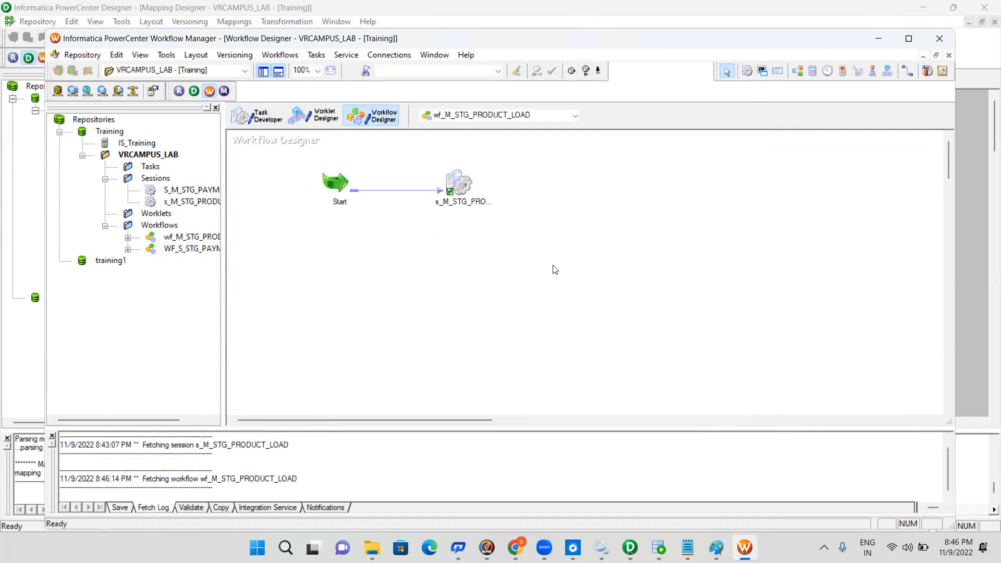
key(ctrl+s)
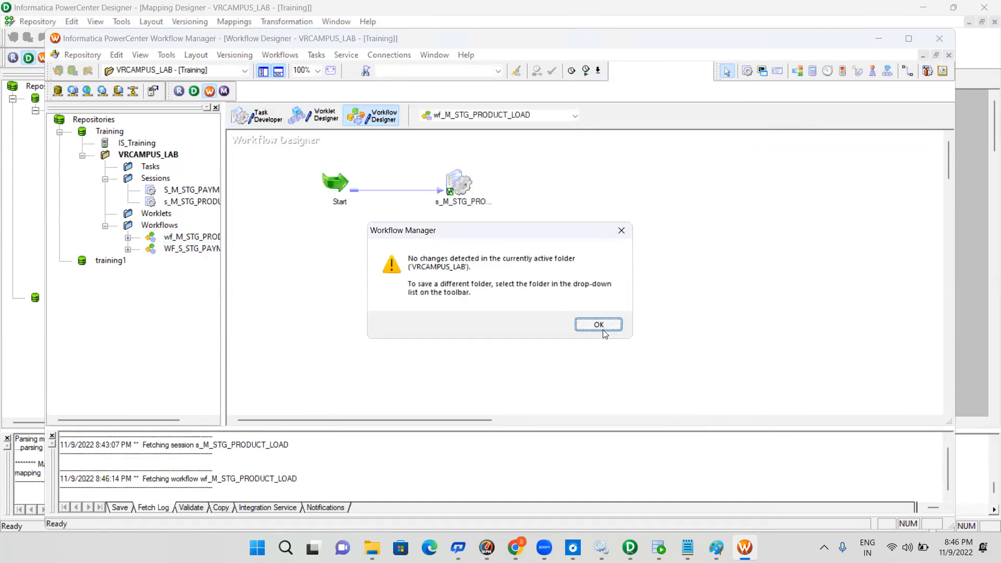
Dismiss the save notice and start the wf_M_STG_PRODUCT_LOAD workflow
click(599, 325)
click(272, 56)
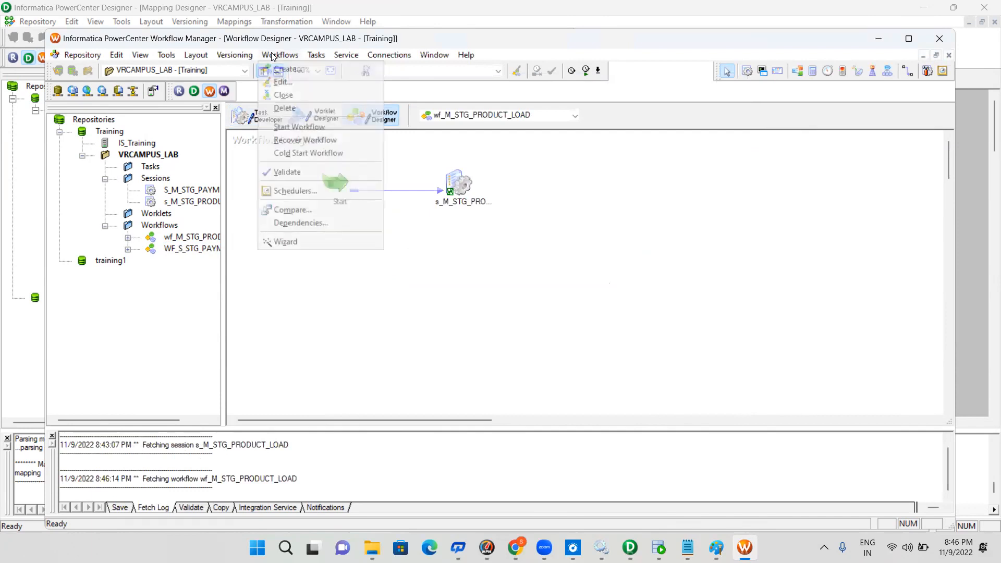
click(328, 126)
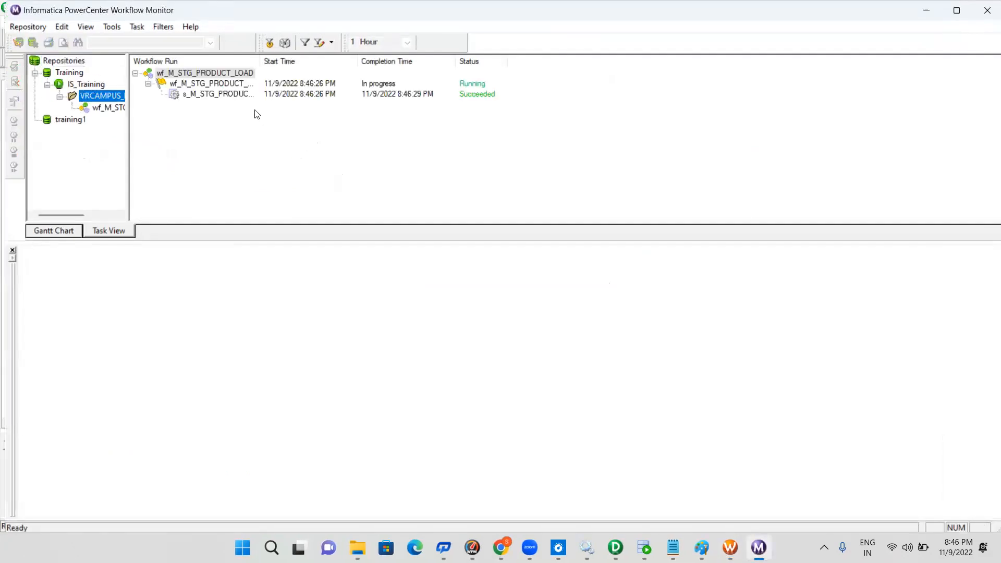
Open the run properties of session s_M_STG_PRODUCT_LOAD and examine the source/target statistics for SQ_PRODUCT and STG_PRODUCT
click(225, 93)
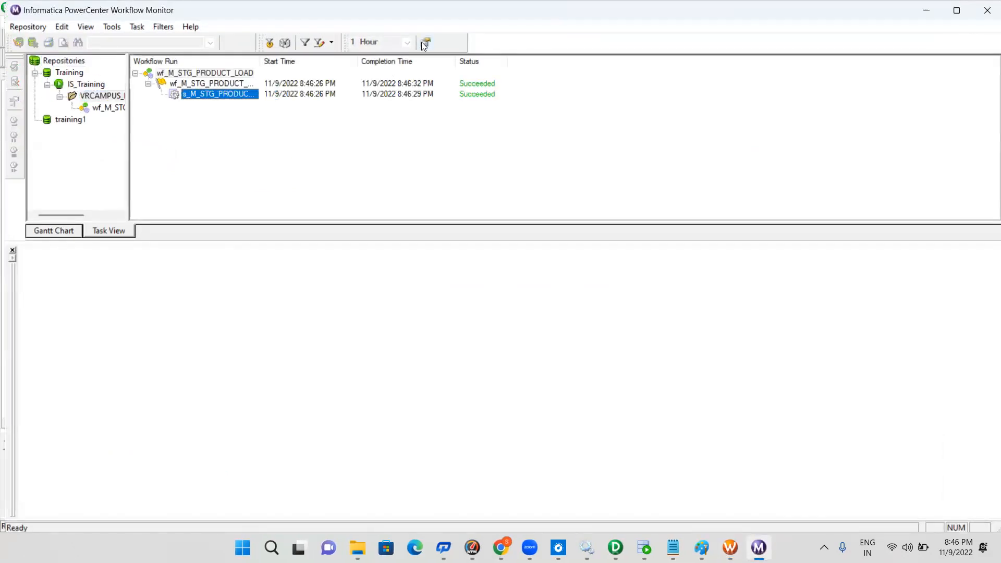
click(427, 44)
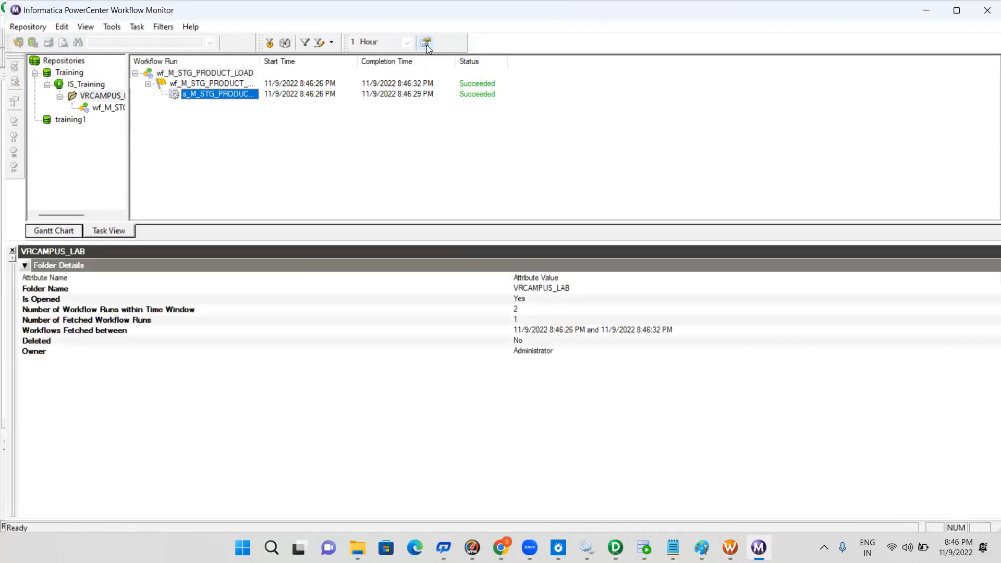
right_click(239, 98)
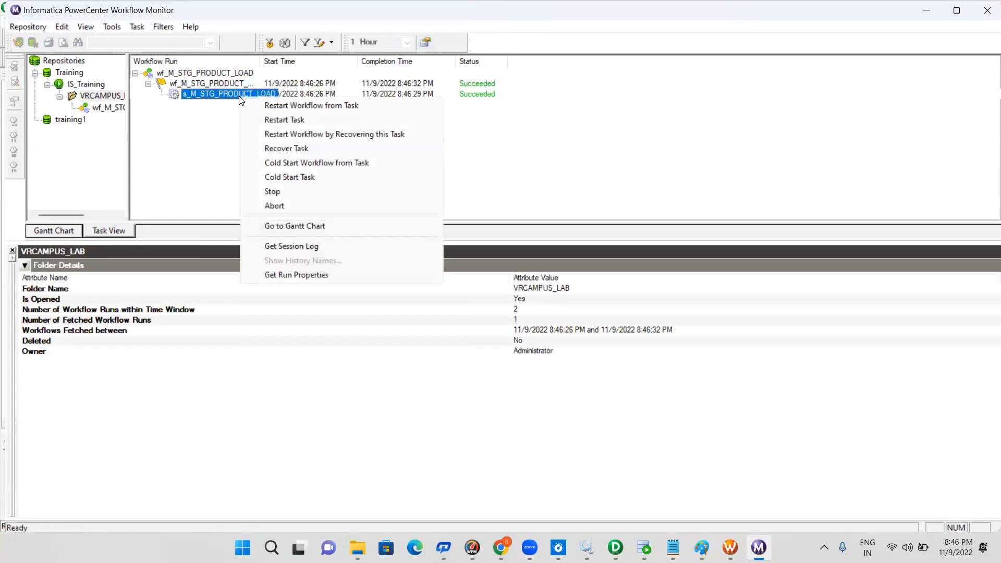
click(286, 276)
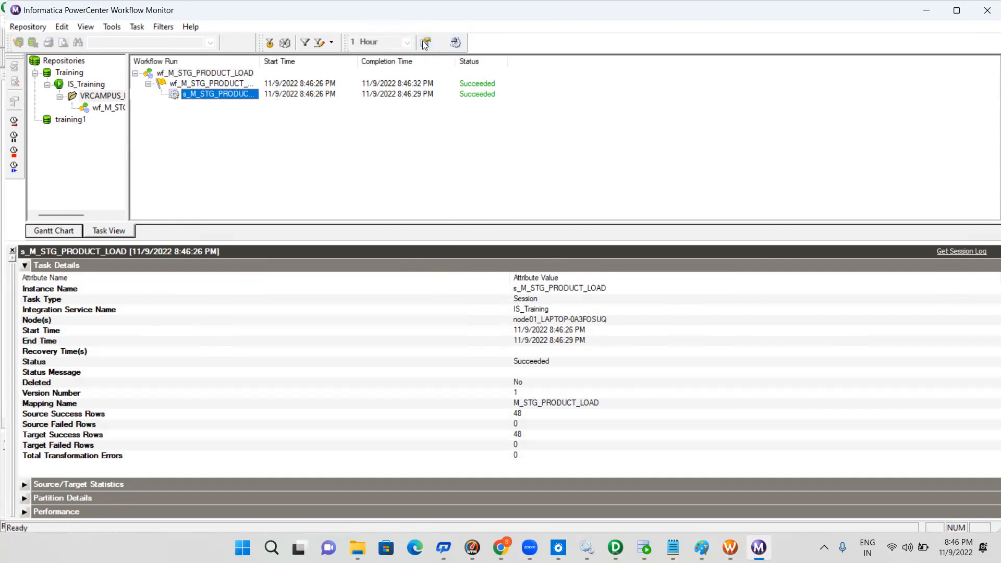
click(30, 266)
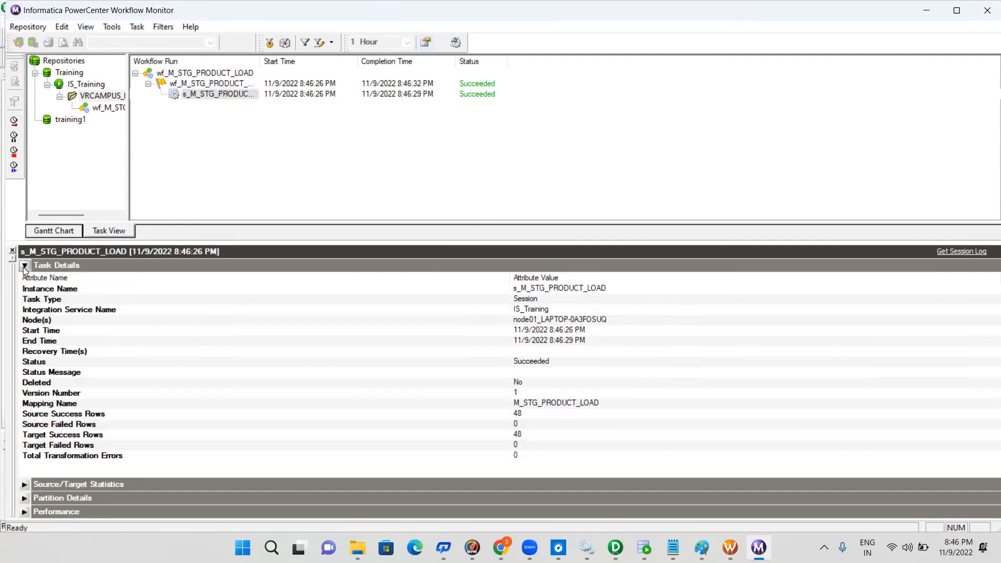
click(24, 280)
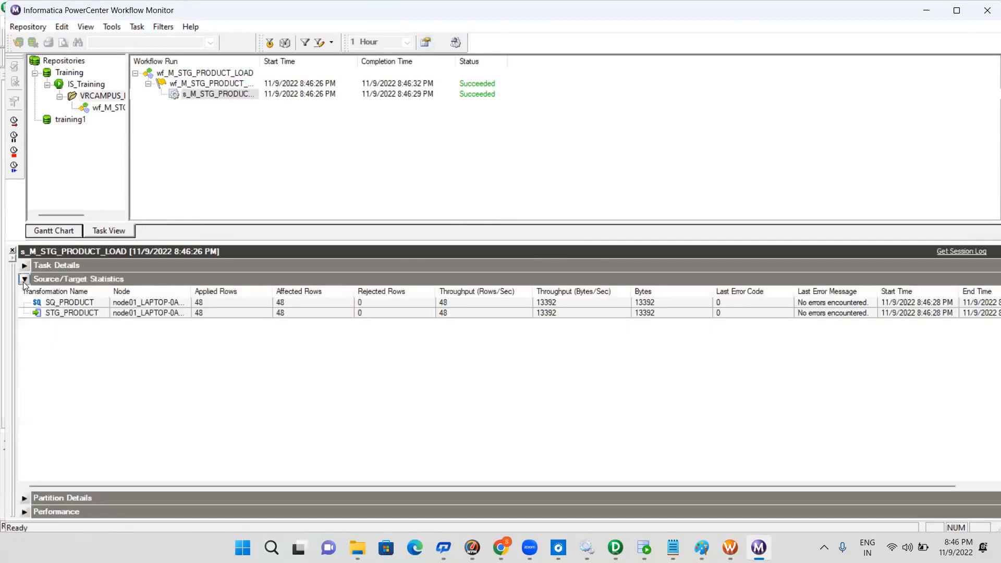
click(219, 303)
click(233, 313)
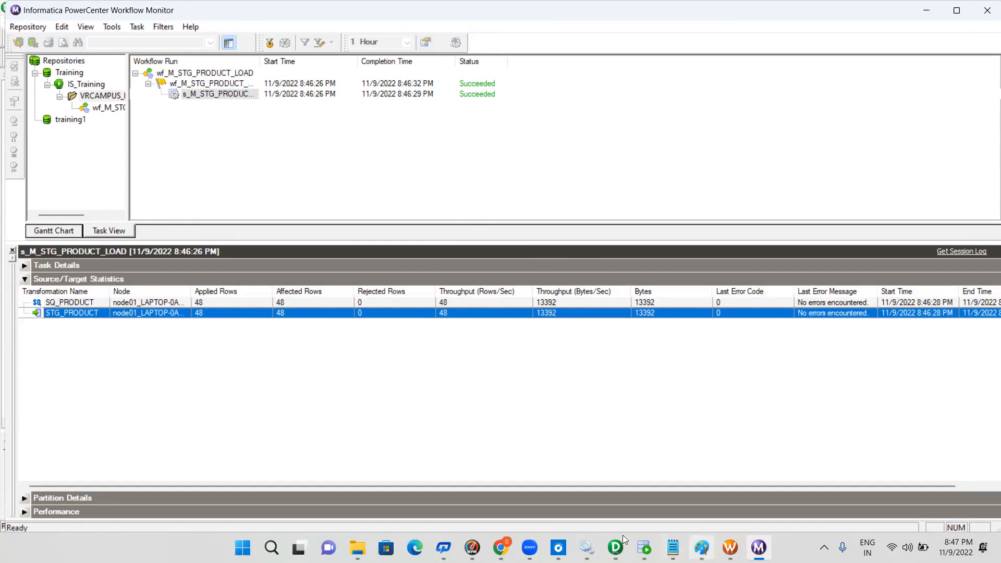
Switch to Oracle SQL Developer and wrap the product_COST and PRODUCT join query on SRC_ORA in "select count(*) from ( )"
click(645, 548)
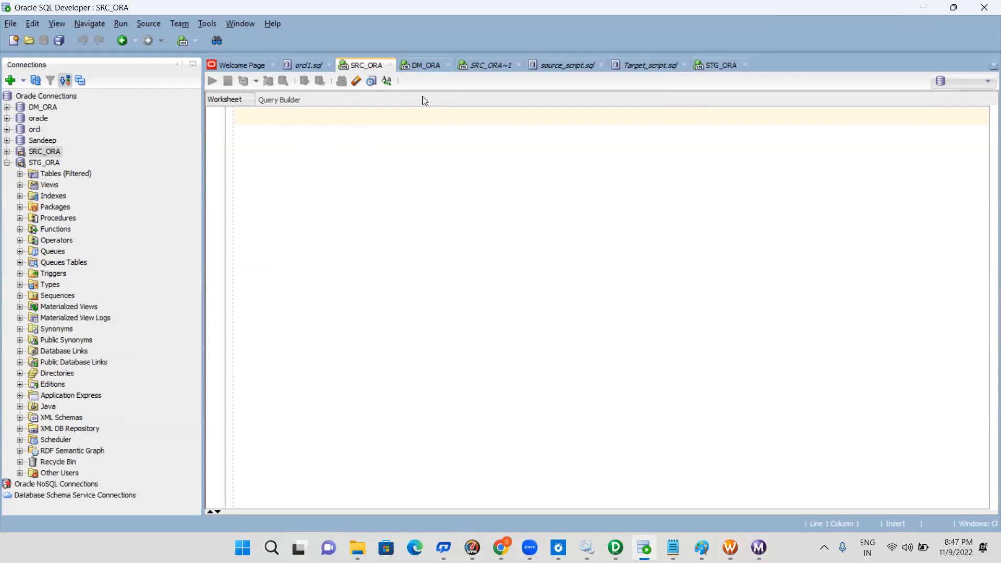
click(477, 65)
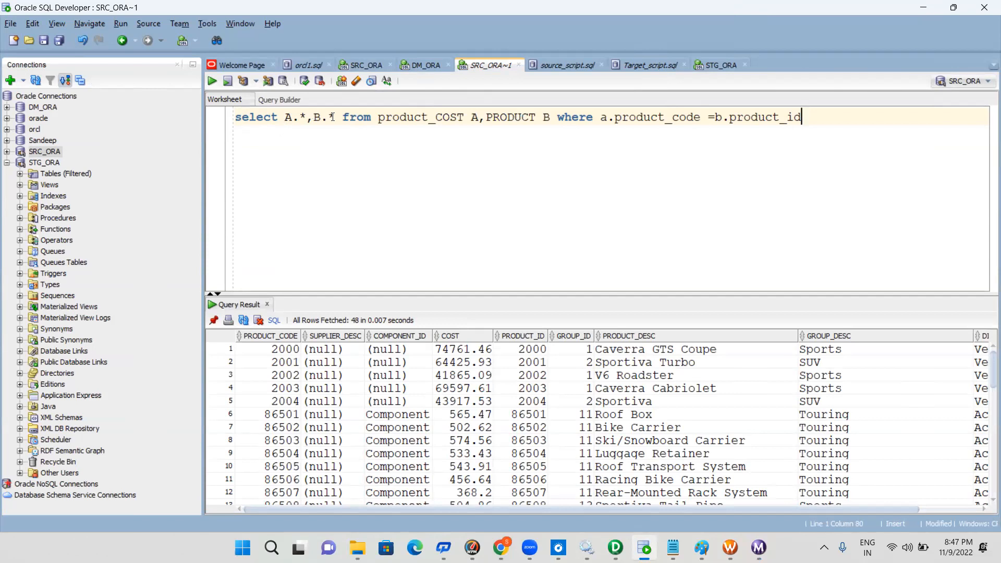
click(238, 117)
text(select)
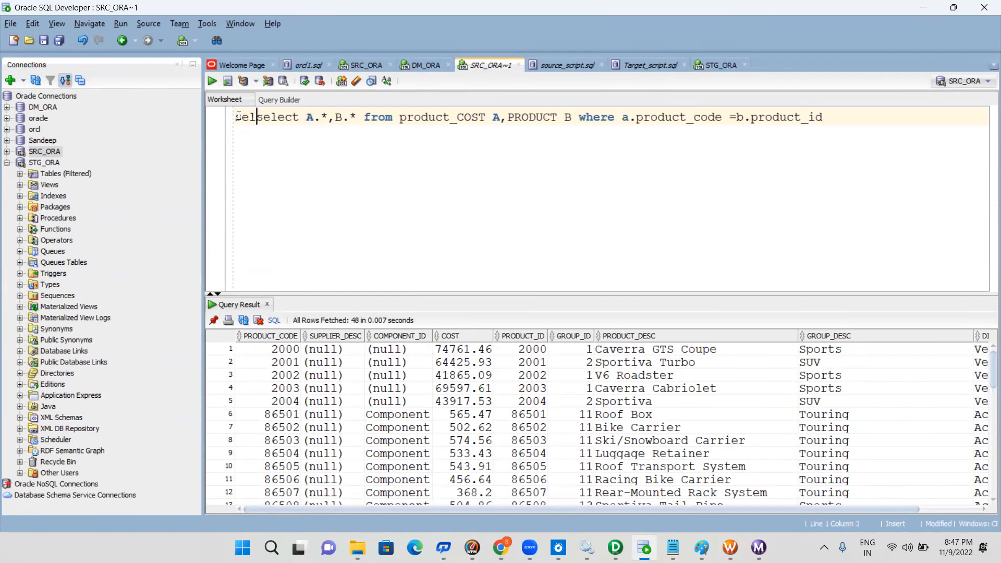
text( coun)
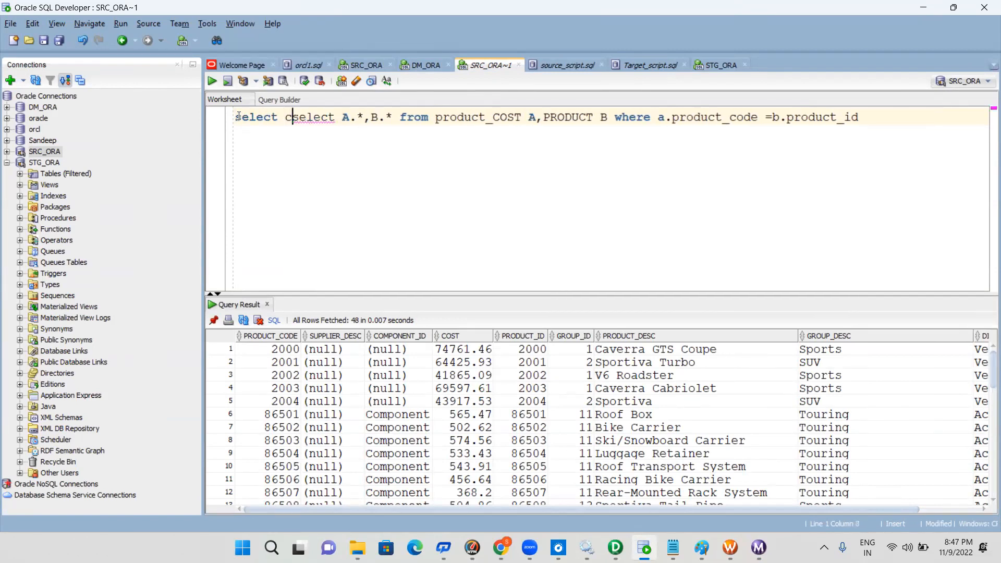
text(t)
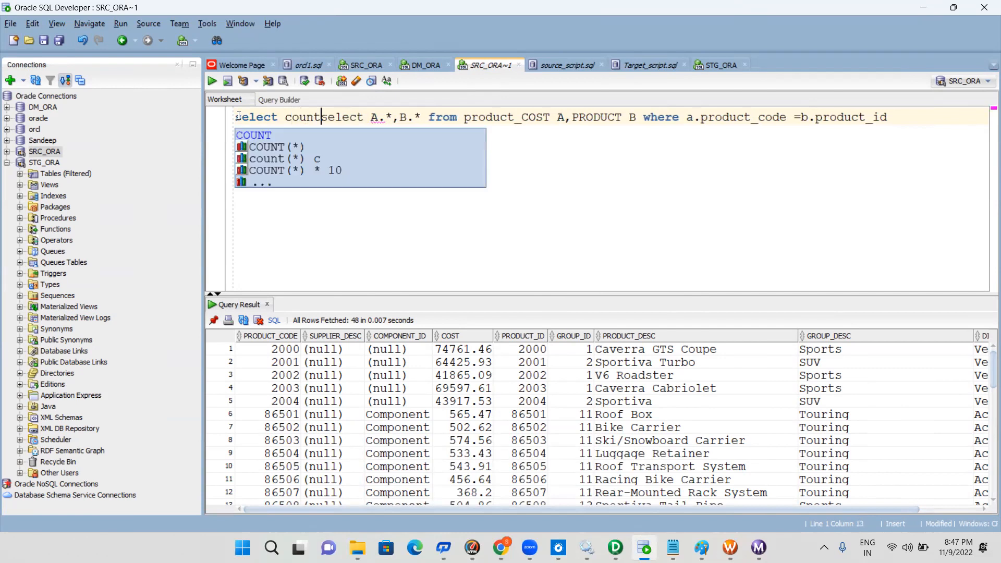
text((*) fro)
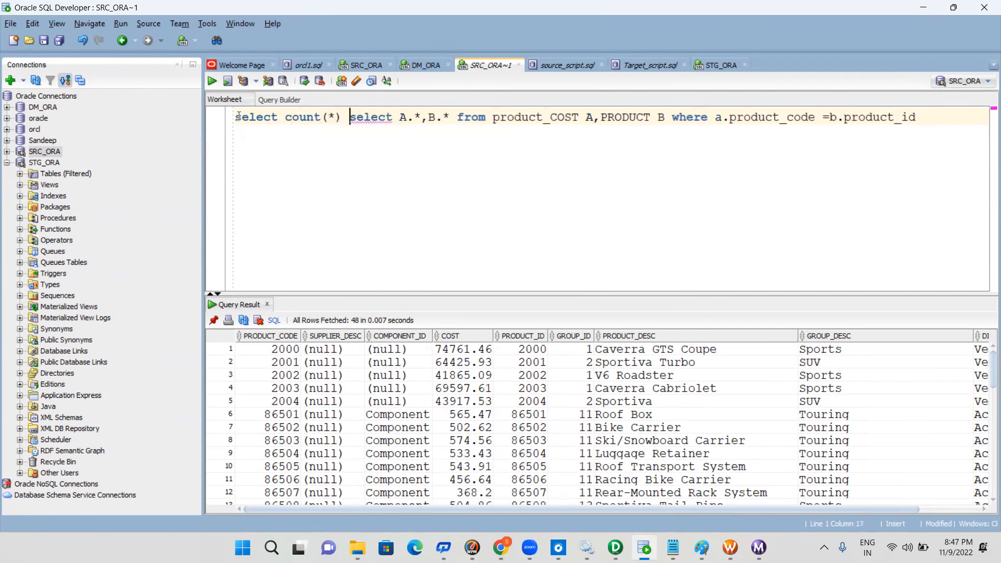
text(m)
key(Return)
text(()
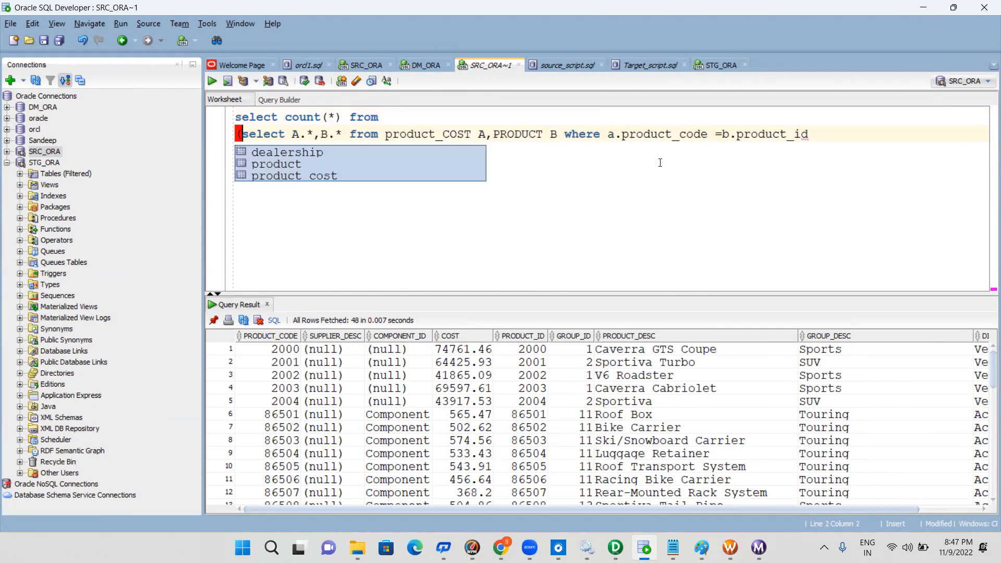
click(865, 134)
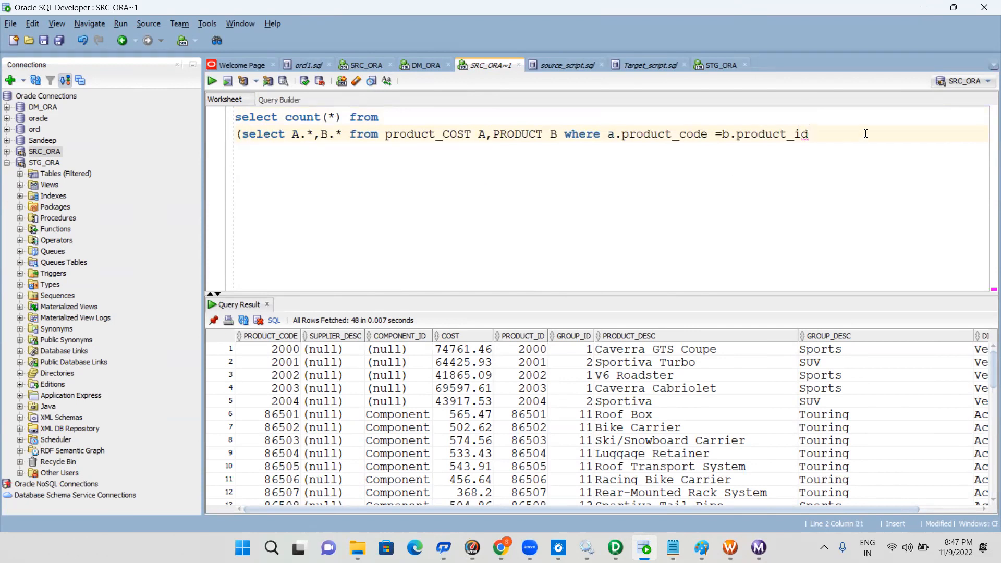
key(Return)
text())
Run the complete count query against the SRC_ORA connection and select its result
drag(219, 137, 205, 106)
click(209, 81)
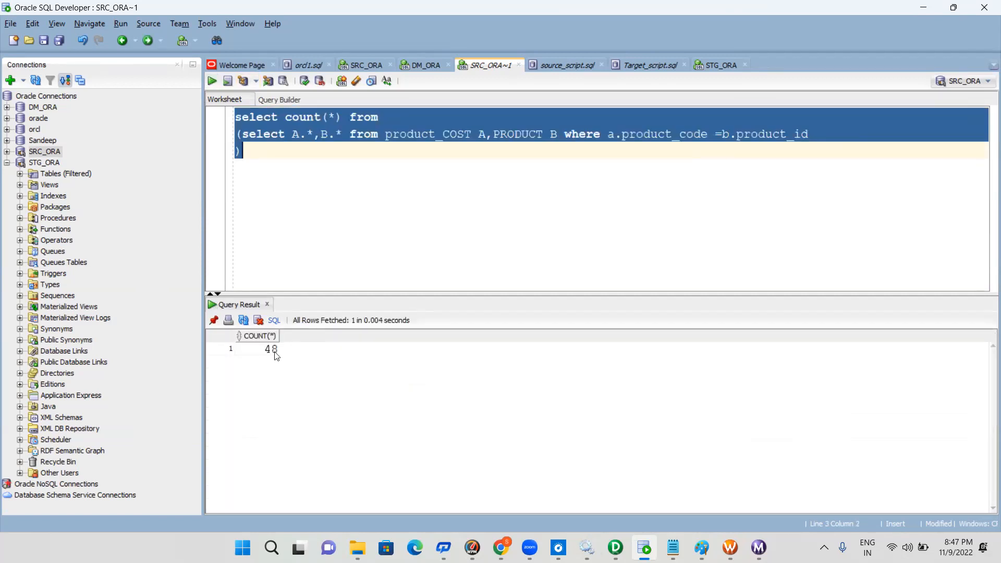
click(268, 349)
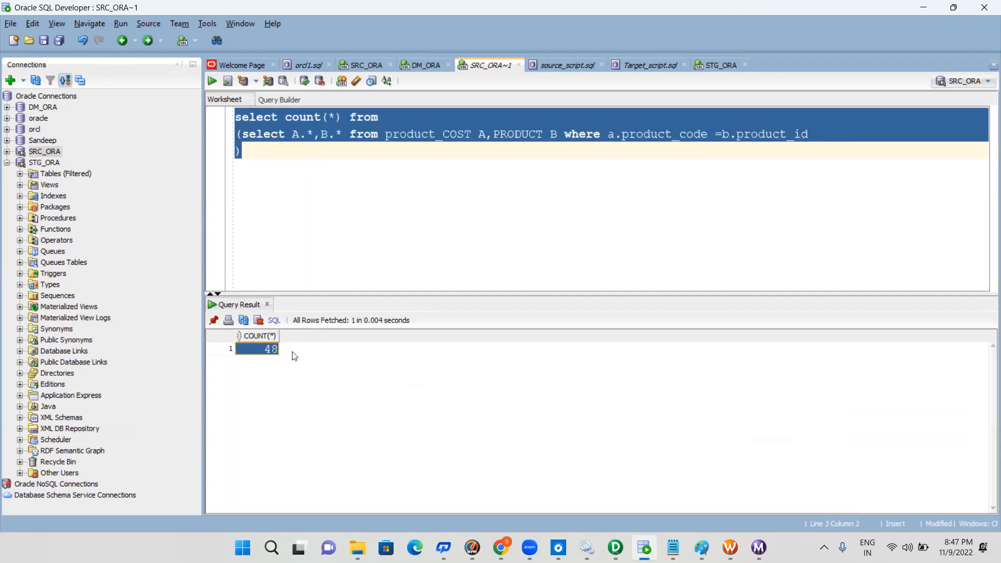
Compare the source count with the STG_PRODUCT row statistics in Workflow Monitor, and return to the SQL Developer query
click(377, 211)
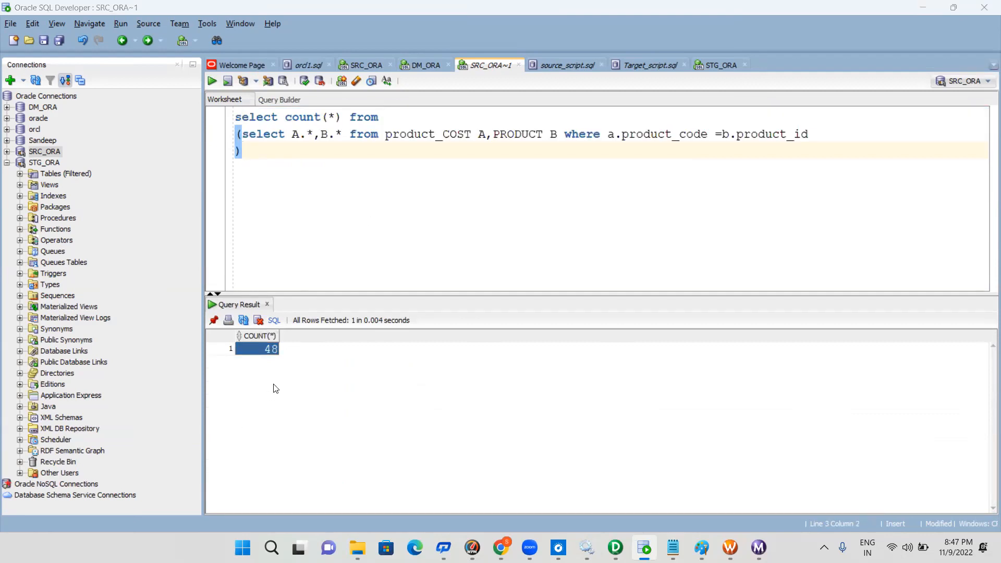
key(alt+Tab)
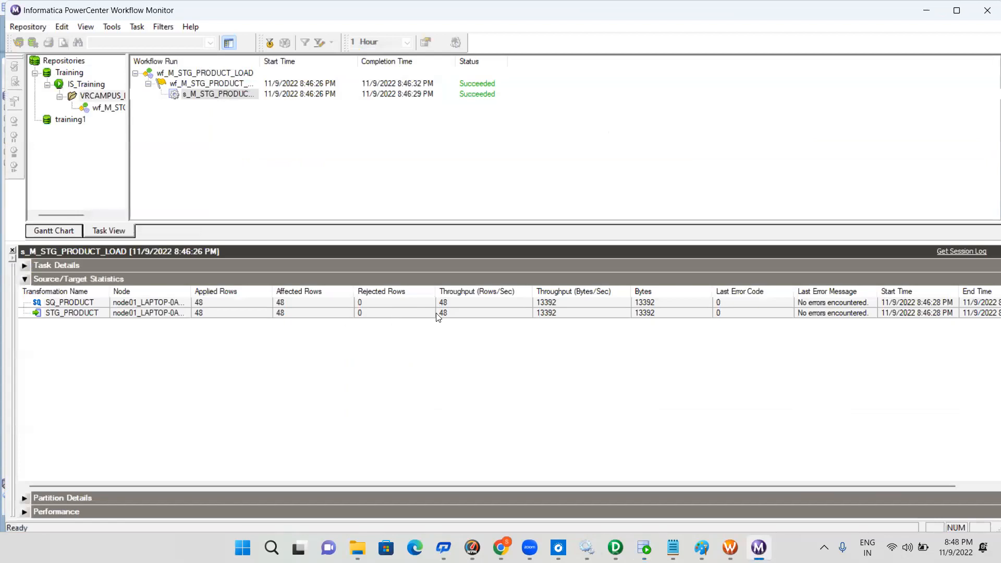
click(459, 312)
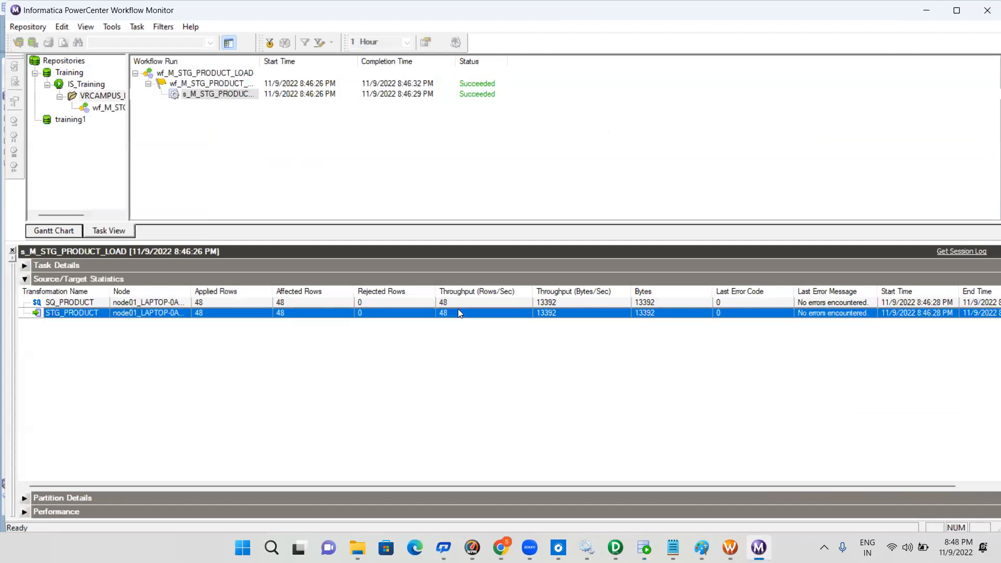
key(alt+Tab)
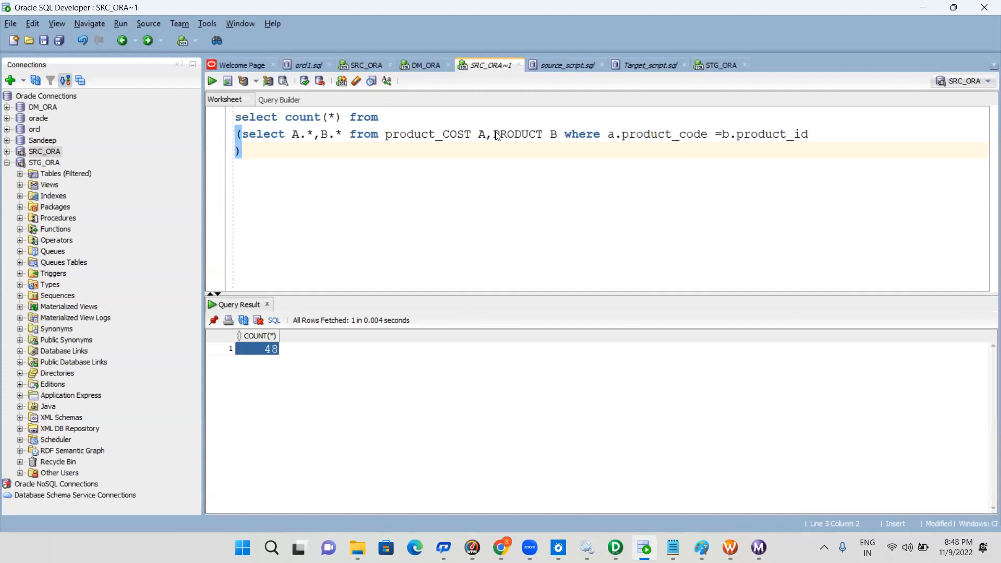
click(241, 135)
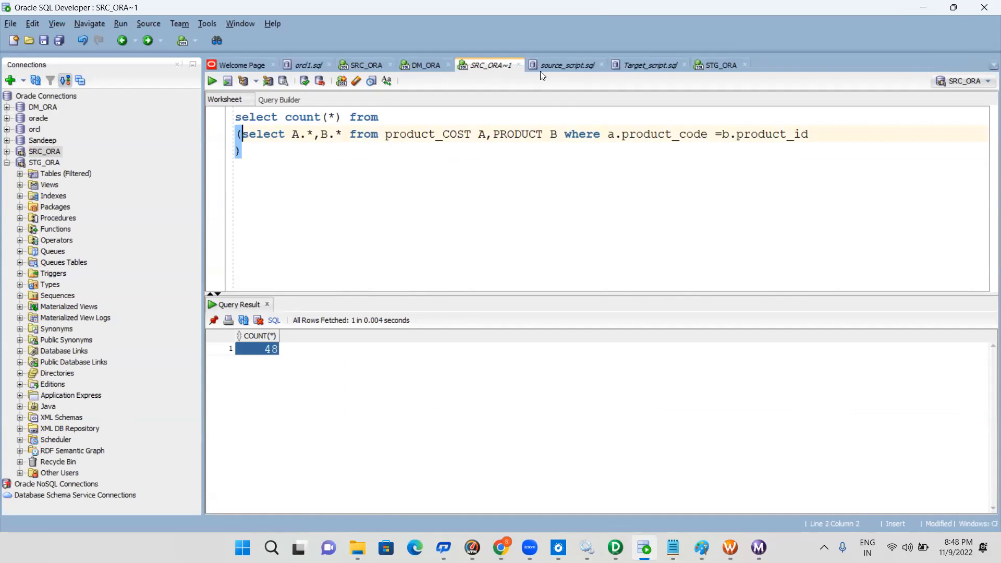
Run "select * from STG_PRODUCT" in the STG_ORA worksheet
click(711, 66)
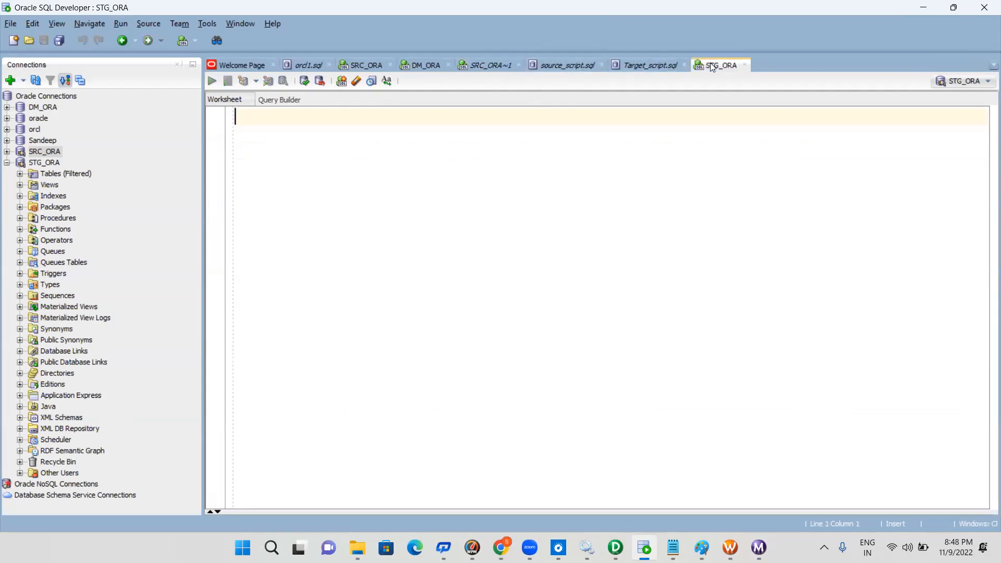
text(selec)
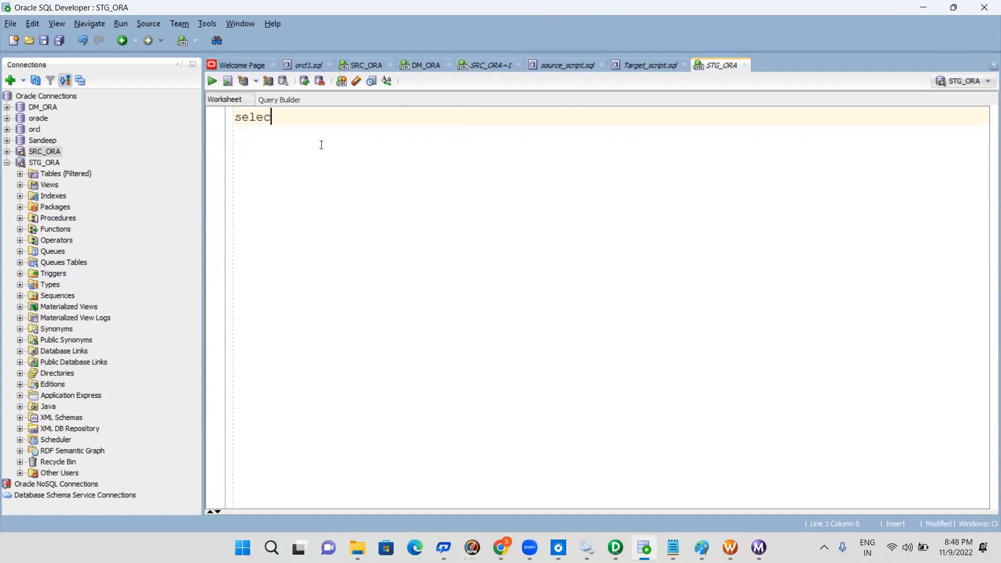
text(t * from S)
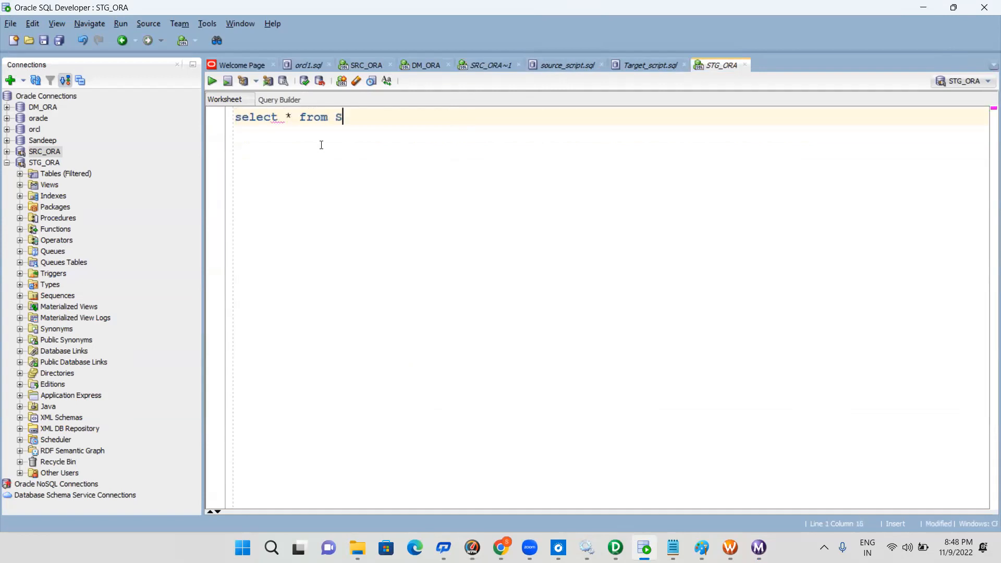
text(TG_PRODUCT)
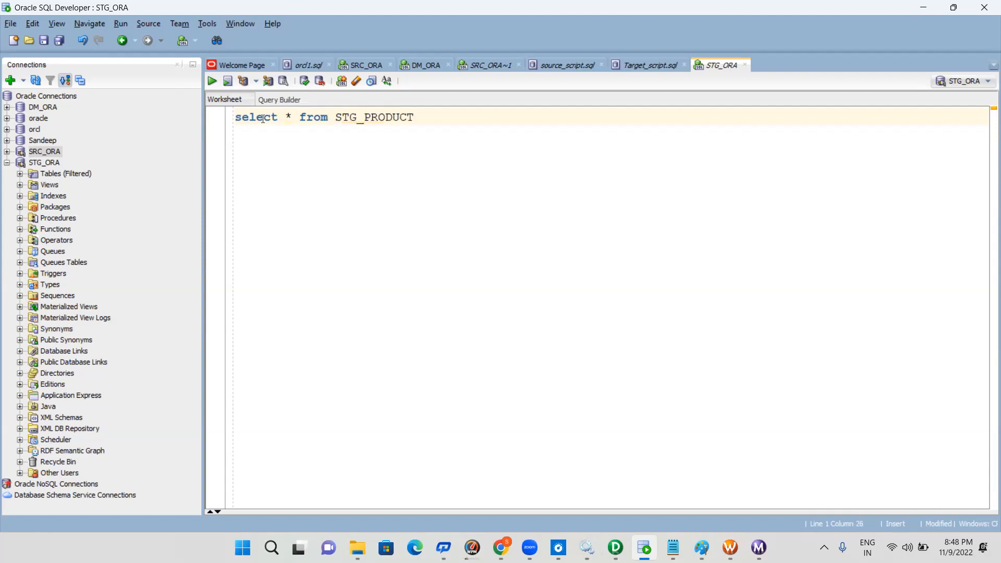
click(212, 82)
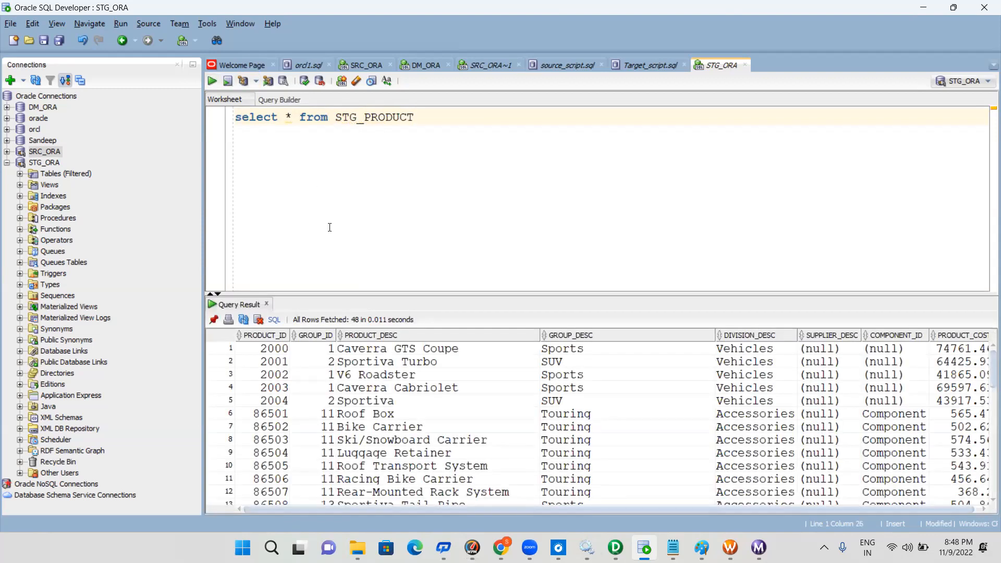
Examine the loaded STG_PRODUCT rows across all columns through PRODUCT_COST, and return to Workflow Monitor
drag(276, 357, 280, 408)
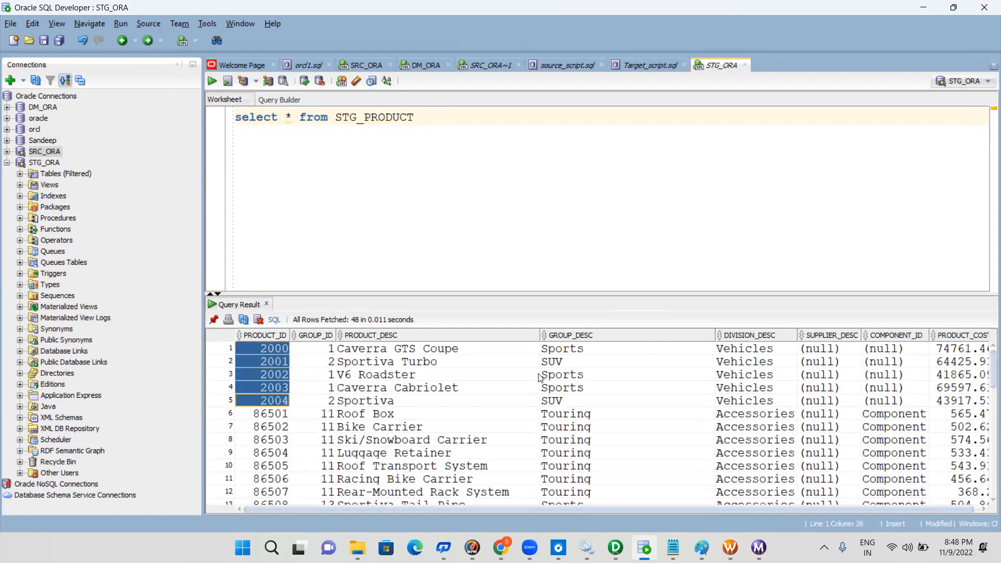
shift+click(673, 404)
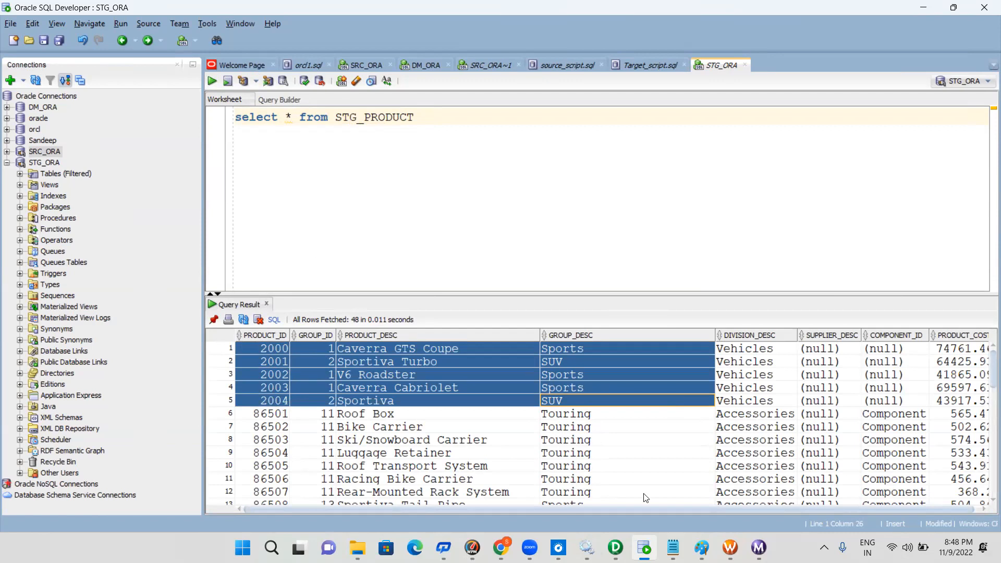
drag(668, 511, 974, 520)
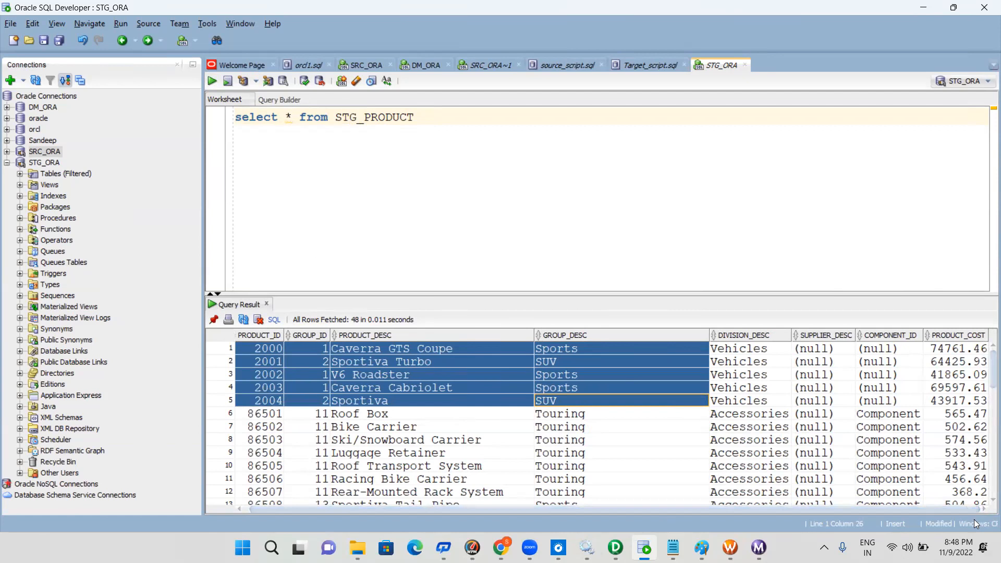
click(773, 189)
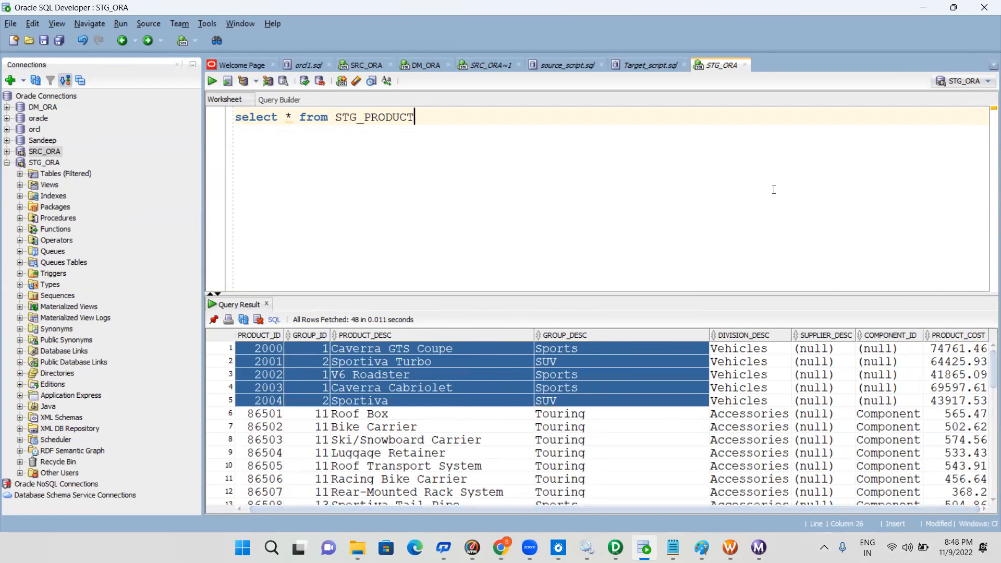
click(925, 7)
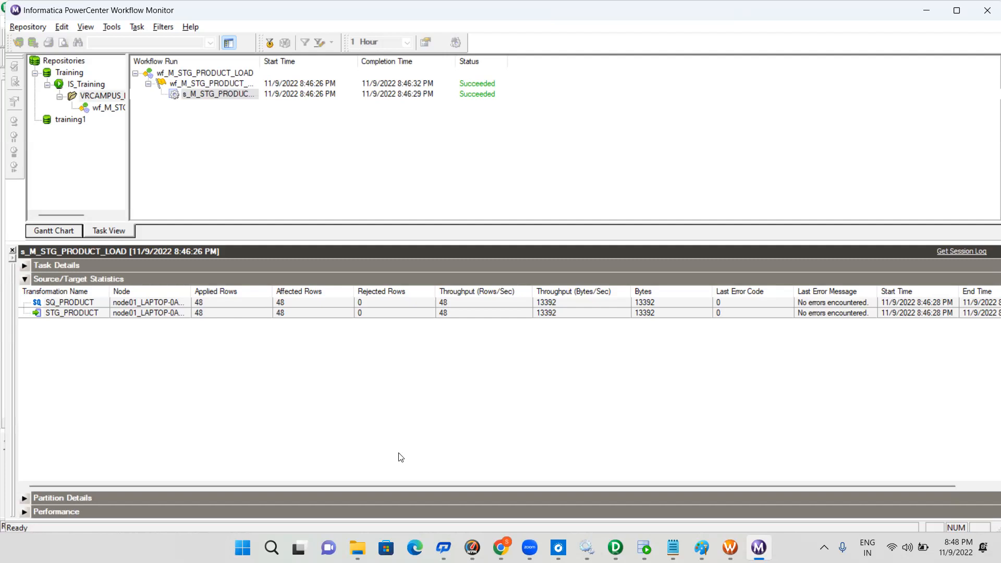
mouse_move(530, 547)
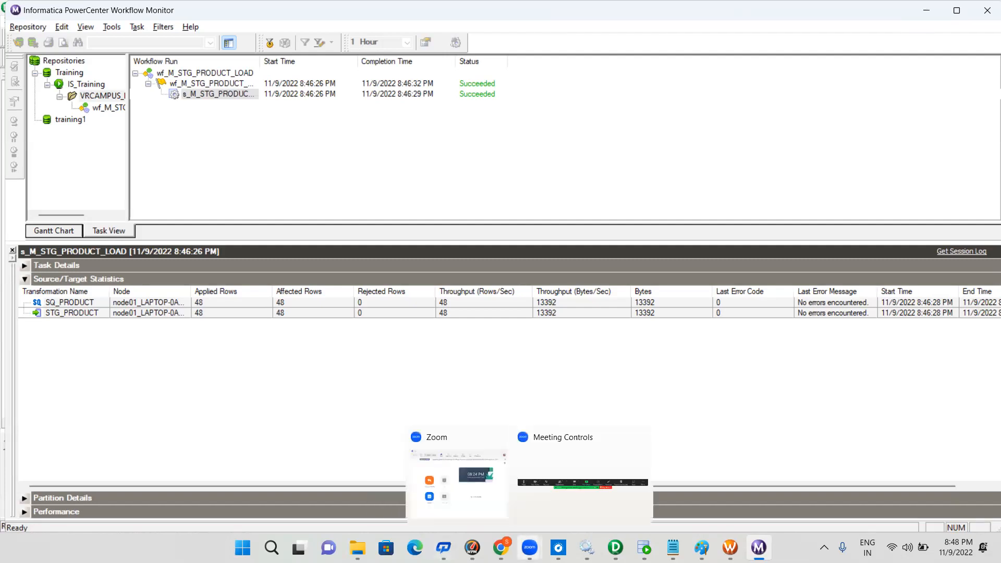